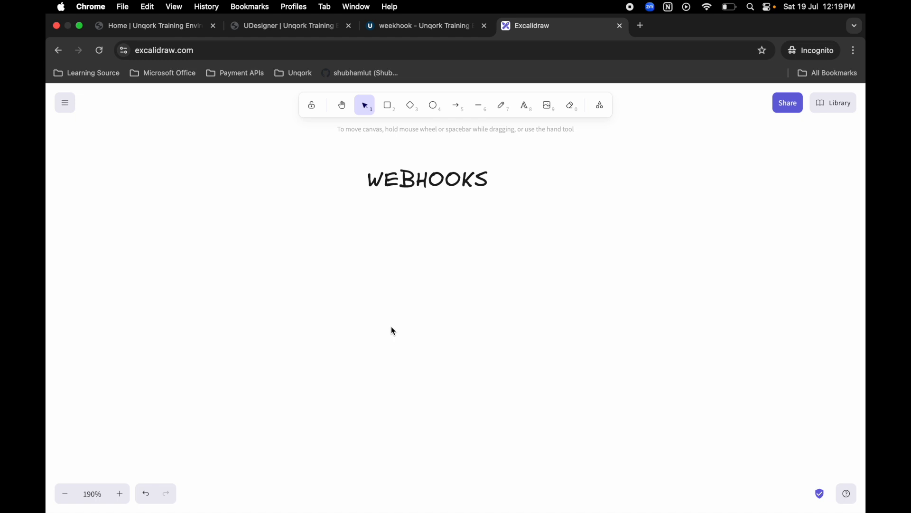
click(426, 179)
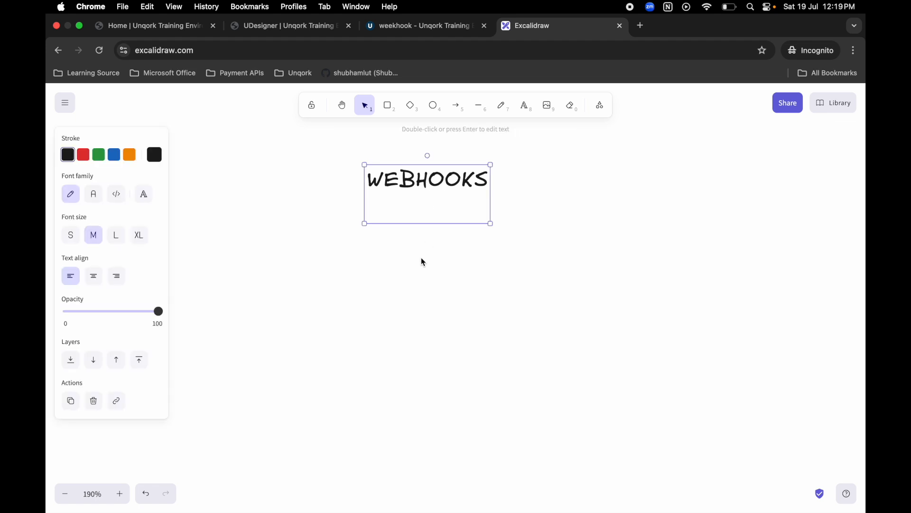
click(573, 245)
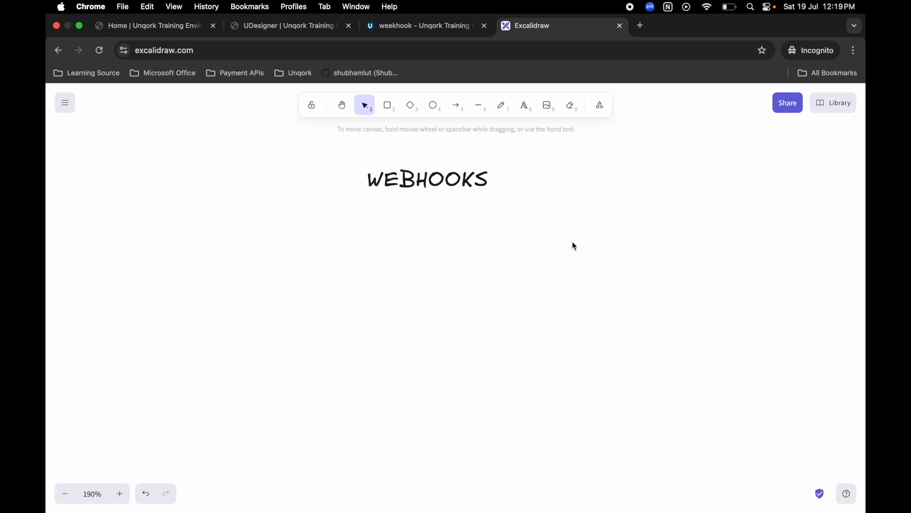
click(432, 172)
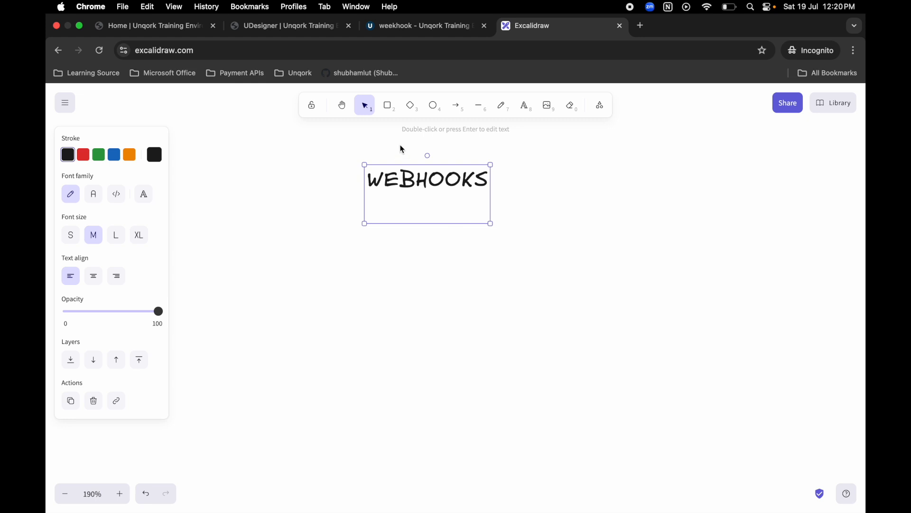
Step: Draw a large rectangle below and left of the WEBHOOKS heading and add the text "Application (UI)" inside it
click(388, 105)
drag(199, 255, 460, 391)
click(525, 106)
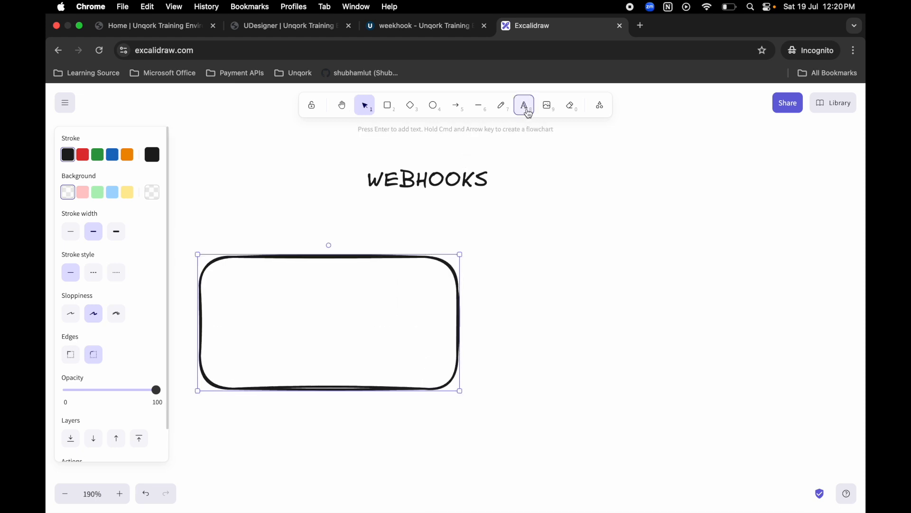
click(238, 299)
text(Appl)
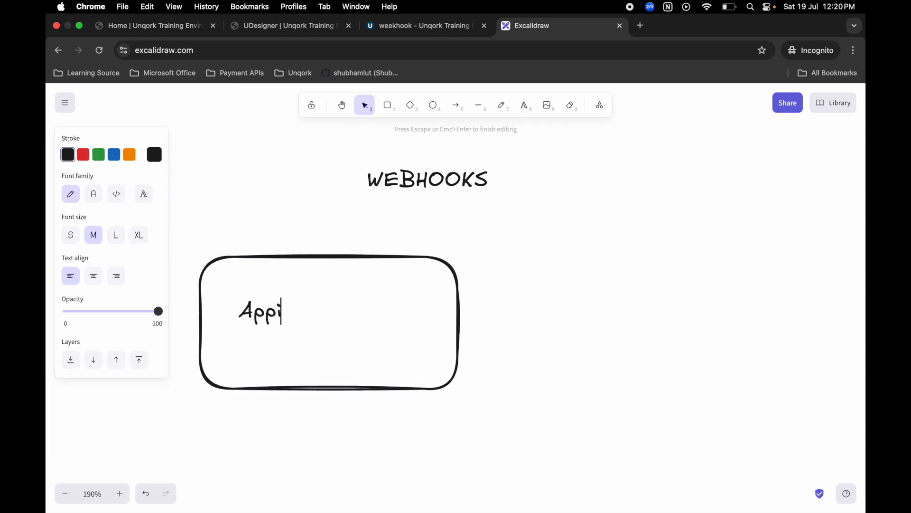
key(BackSpace)
text(lication (UI))
key(Left)
text(UI)
key(Right)
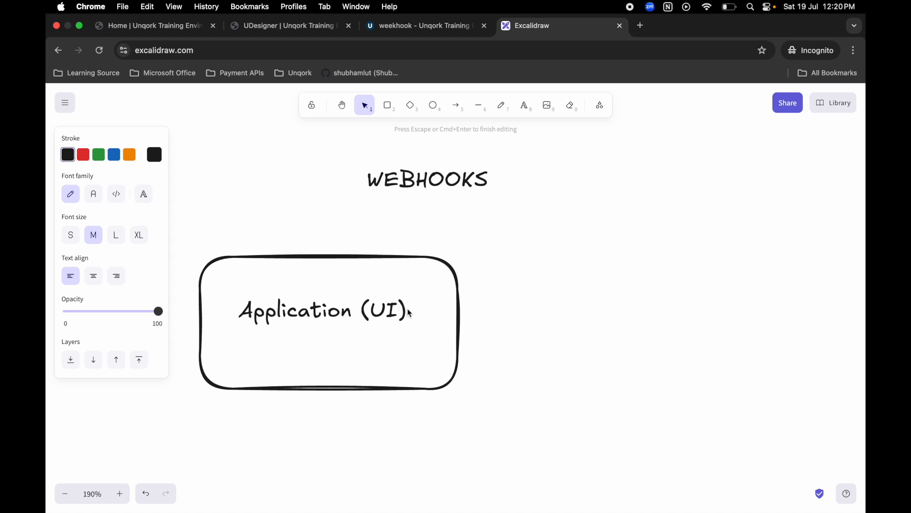
click(484, 262)
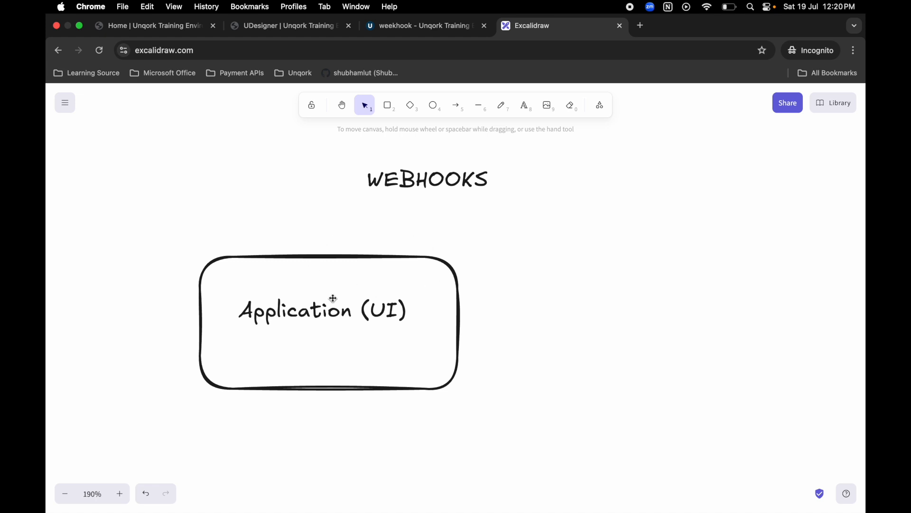
Step: Draw a second large rectangle to the right of the application box, with a smaller box labelled "API" inside it
click(388, 106)
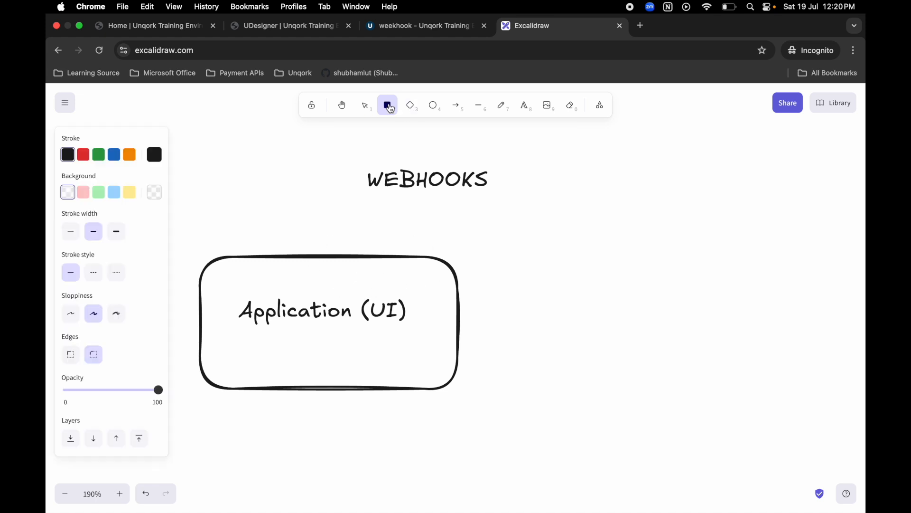
drag(572, 259, 862, 396)
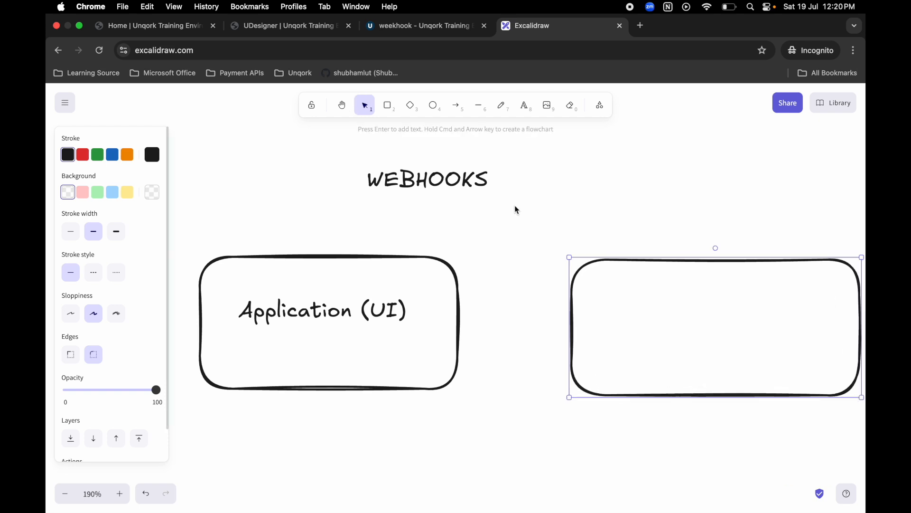
click(391, 113)
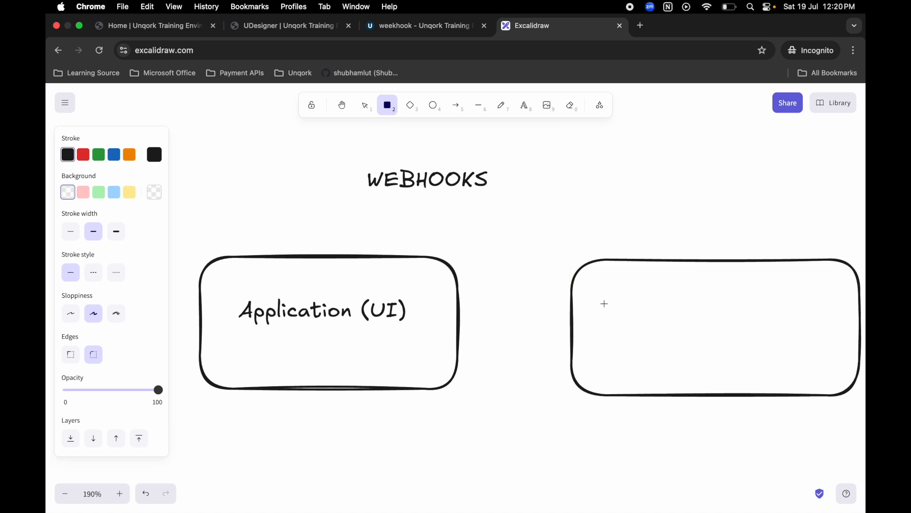
drag(604, 304, 705, 363)
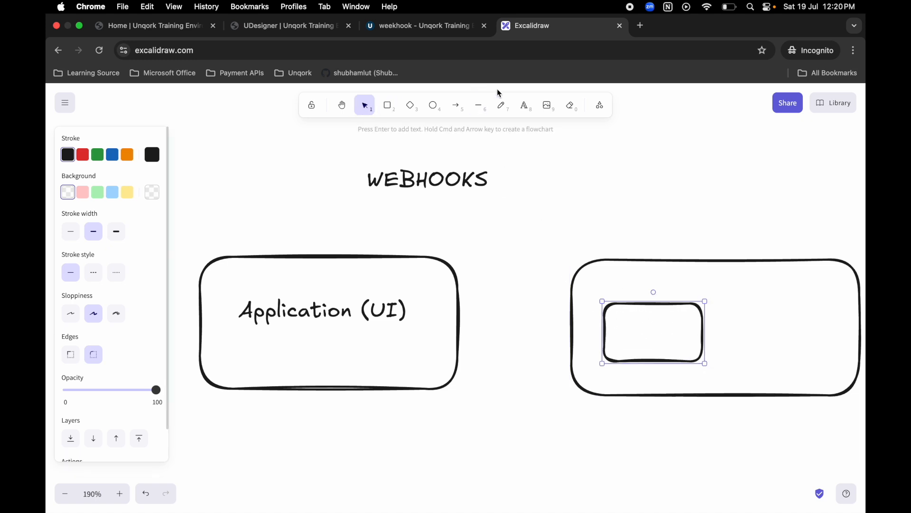
click(525, 105)
click(632, 324)
text(API)
click(761, 314)
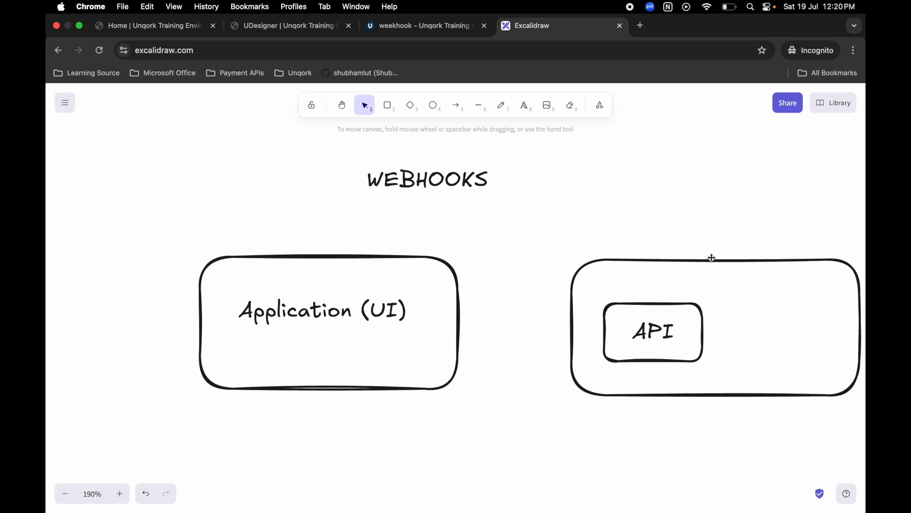
Step: Draw a rectangle above the right end of the API's outer box and label it "DB"
scroll(734, 275, right, 3)
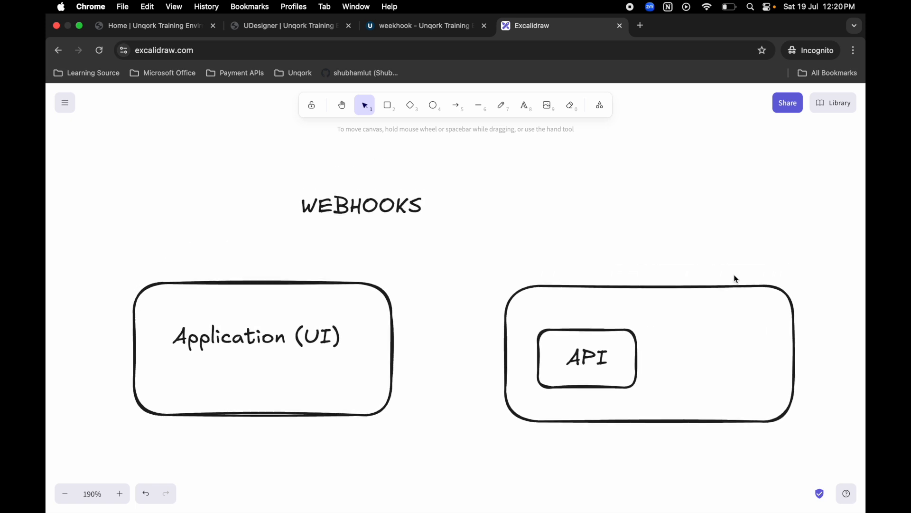
click(389, 108)
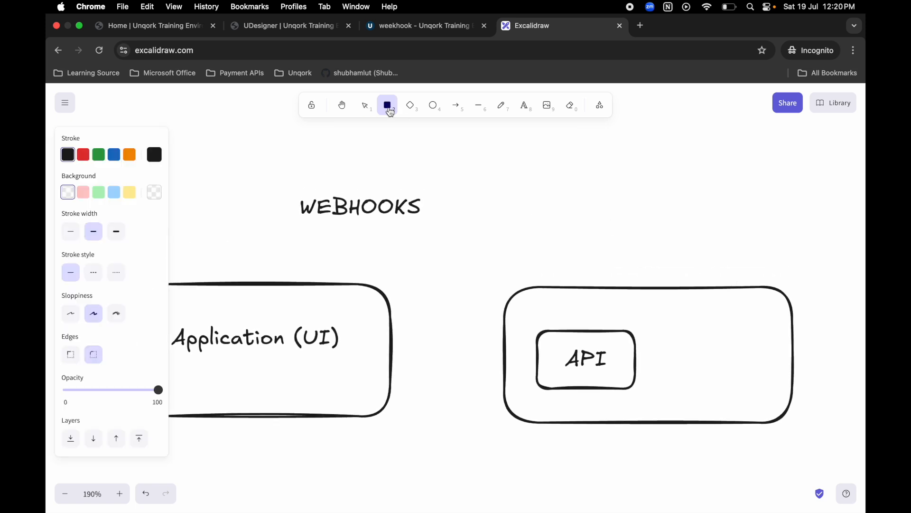
mouse_move(694, 184)
mouse_down()
mouse_move(807, 259)
mouse_move(866, 262)
mouse_up()
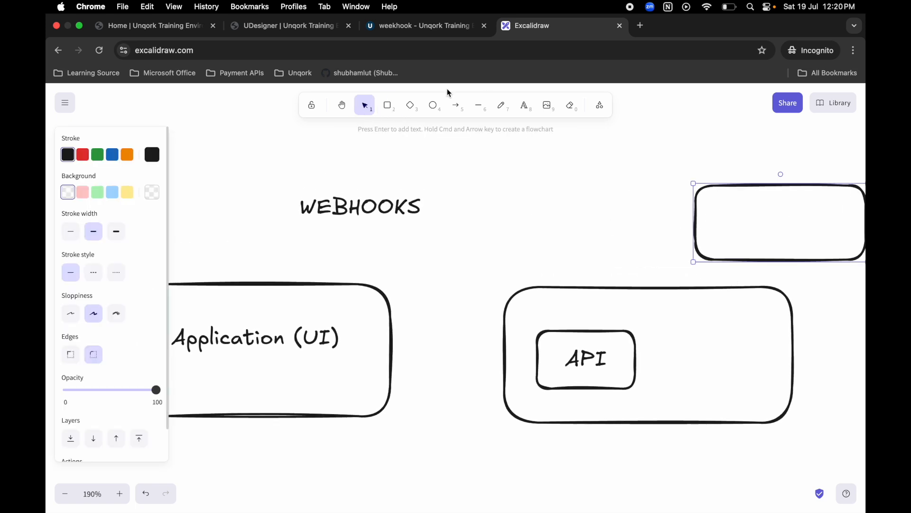
scroll(540, 203, right, 2)
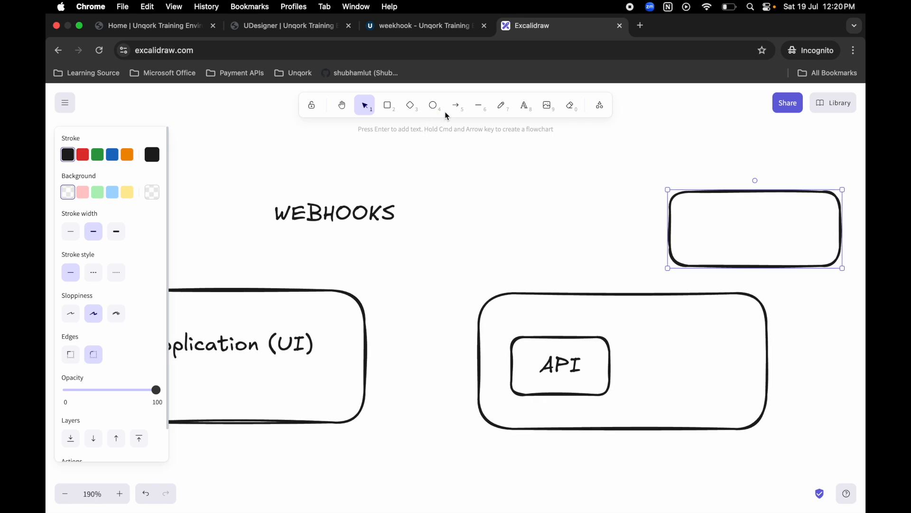
click(524, 105)
click(726, 226)
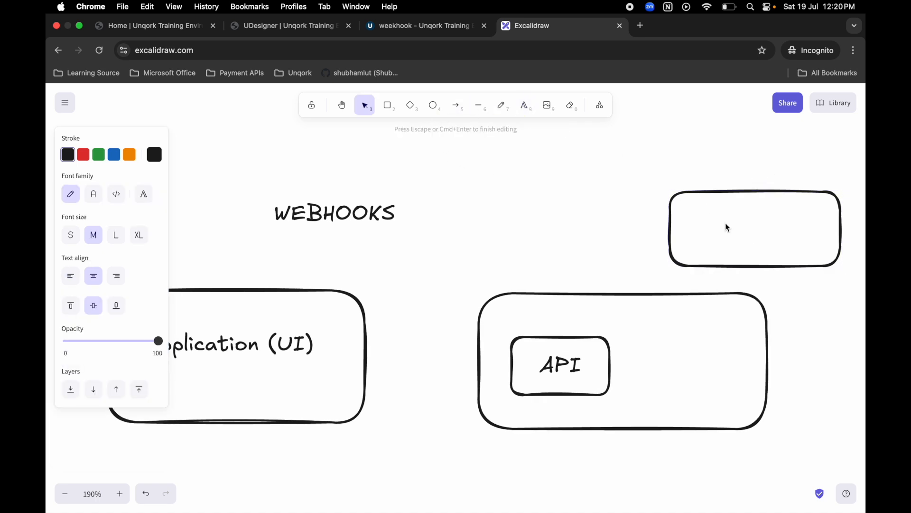
text(DB)
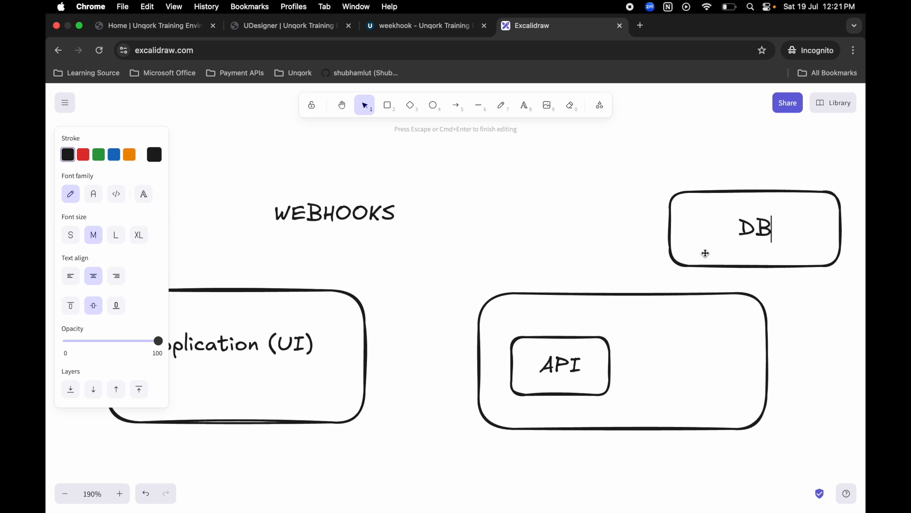
Step: Draw a horizontal arrow from the Application (UI) box to the outer box that holds the API
scroll(413, 247, right, 3)
scroll(413, 247, left, 5)
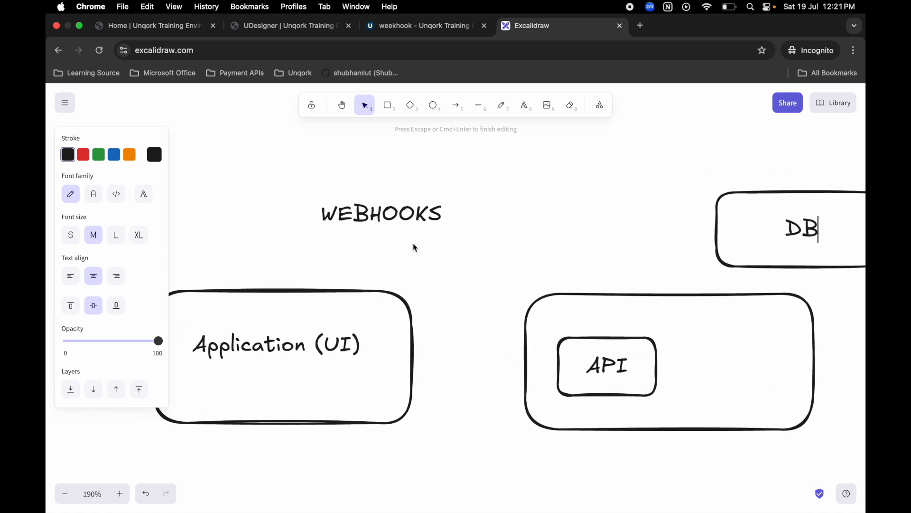
click(457, 104)
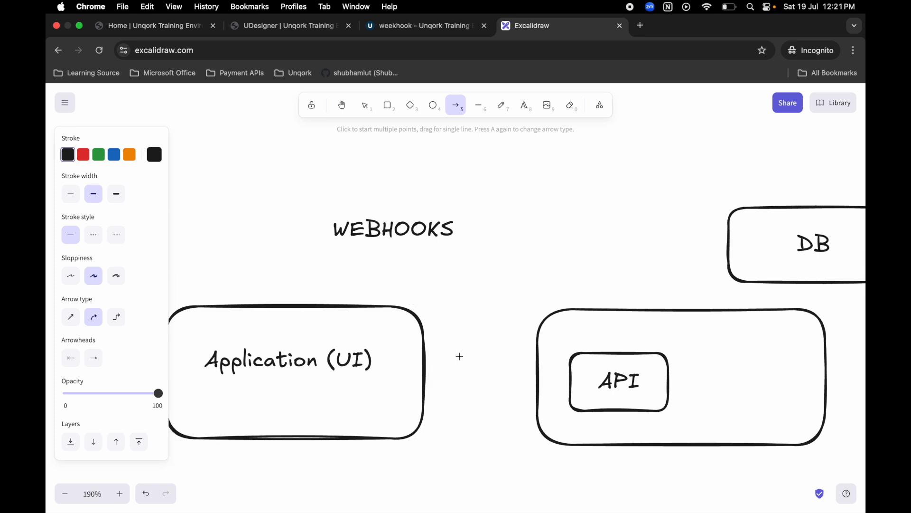
scroll(459, 356, up, 1)
scroll(459, 356, up, 1)
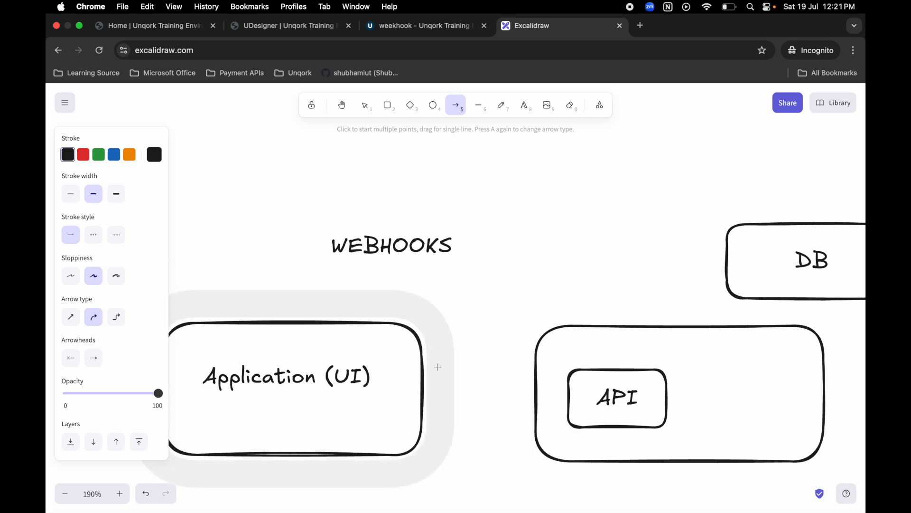
drag(430, 381, 533, 382)
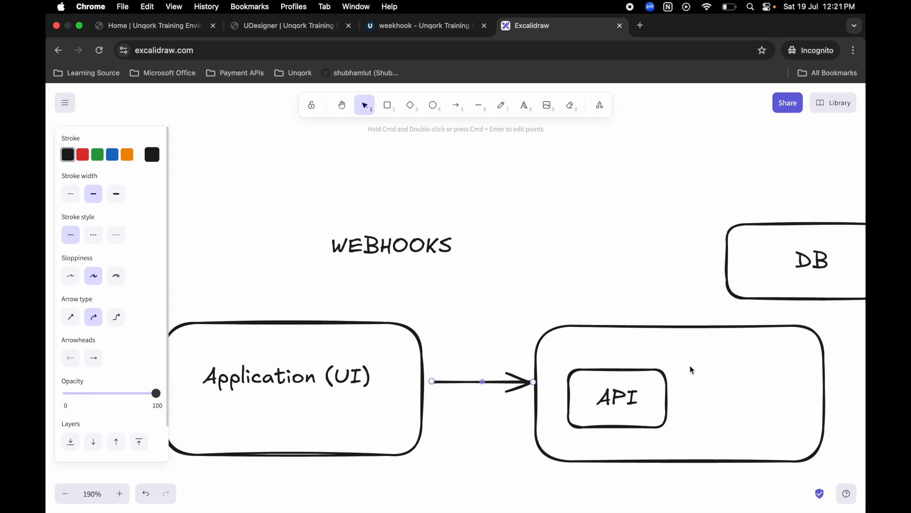
Step: Draw an upward arrow from beside the API's outer box to the underside of the DB box
scroll(691, 365, left, 3)
scroll(690, 366, right, 4)
scroll(756, 379, left, 1)
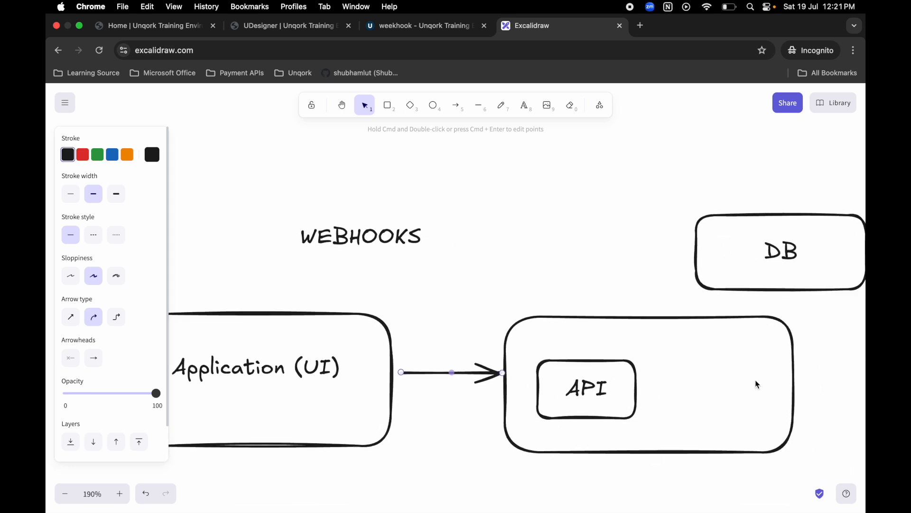
scroll(756, 380, right, 4)
scroll(755, 380, down, 1)
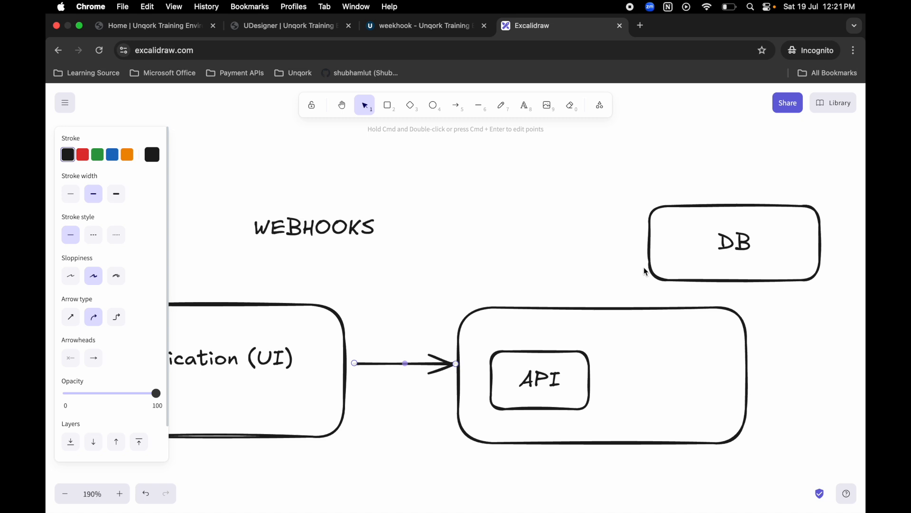
click(456, 105)
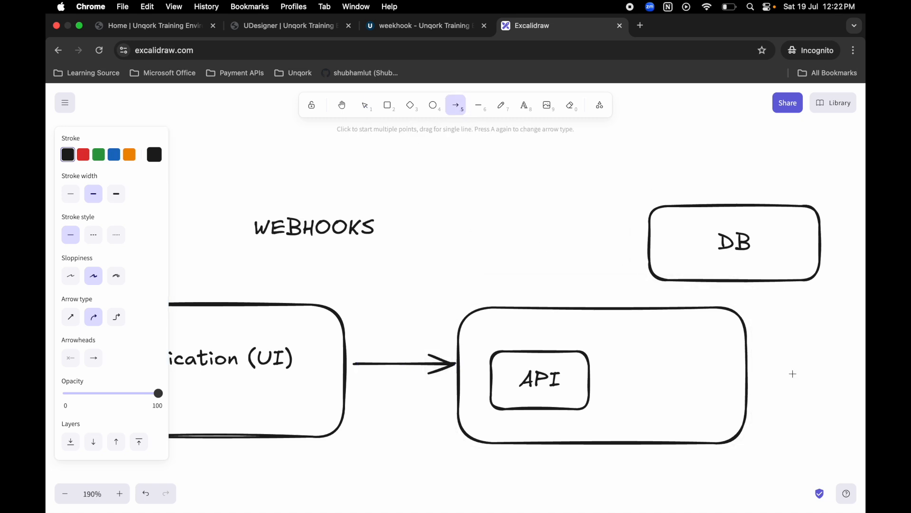
drag(763, 369, 768, 285)
Step: Draw a large rectangle enclosing the API's outer box, the DB box and the arrow between them
scroll(384, 387, right, 3)
scroll(385, 394, left, 4)
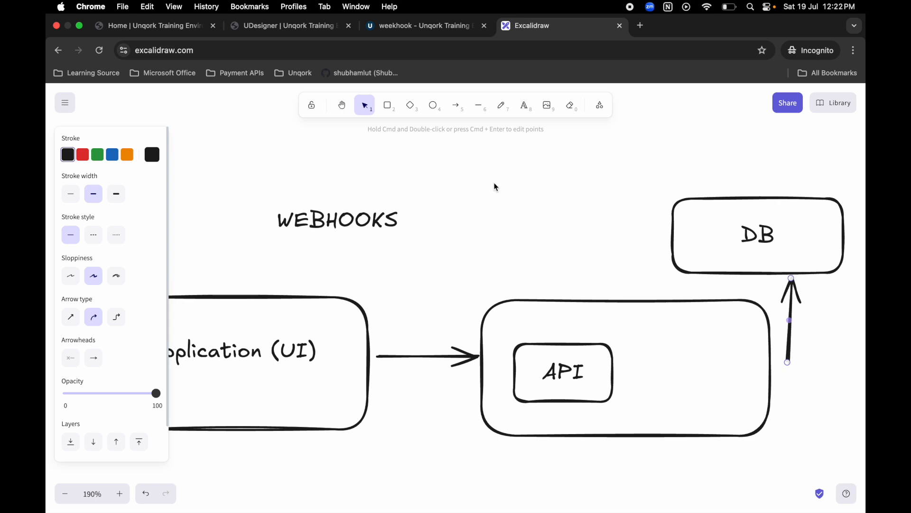
click(388, 107)
drag(445, 148, 862, 484)
Step: Draw a return arrow from the API side back to the Application (UI) box, below the existing horizontal arrow
scroll(548, 493, left, 3)
scroll(547, 494, up, 1)
scroll(548, 497, left, 1)
scroll(548, 497, up, 1)
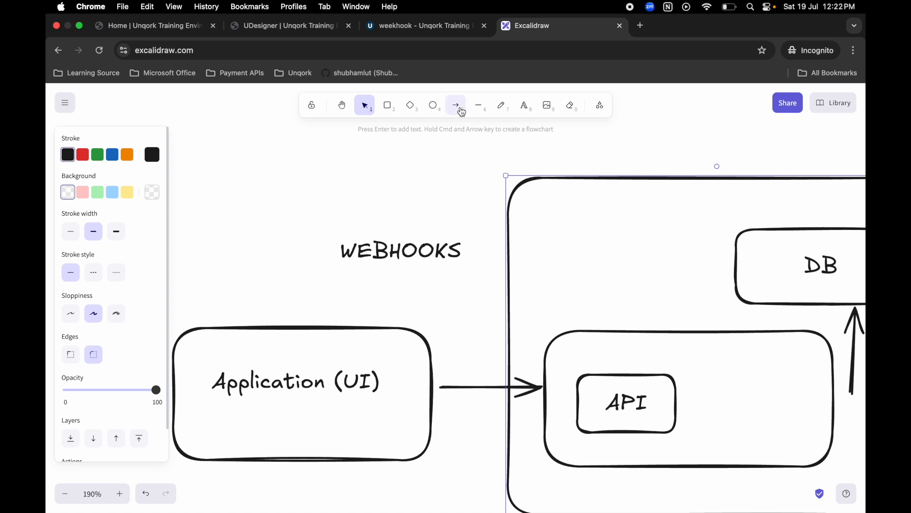
click(464, 109)
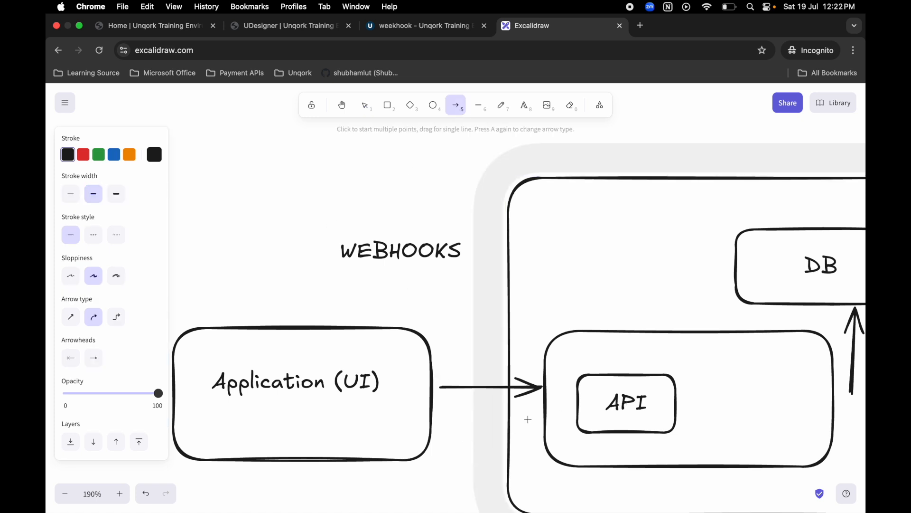
drag(530, 419, 442, 420)
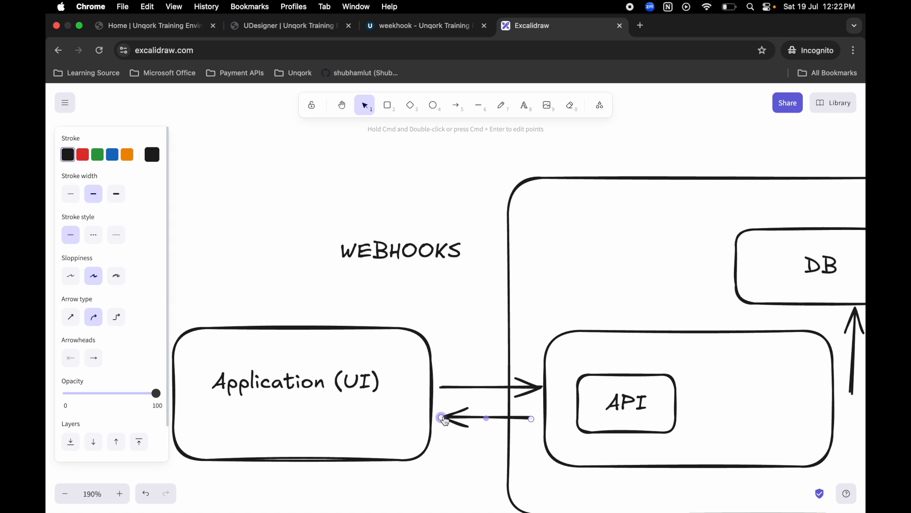
Step: Examine the whole diagram, following the flow between the Application (UI), API and DB boxes
scroll(659, 399, right, 8)
scroll(659, 398, down, 2)
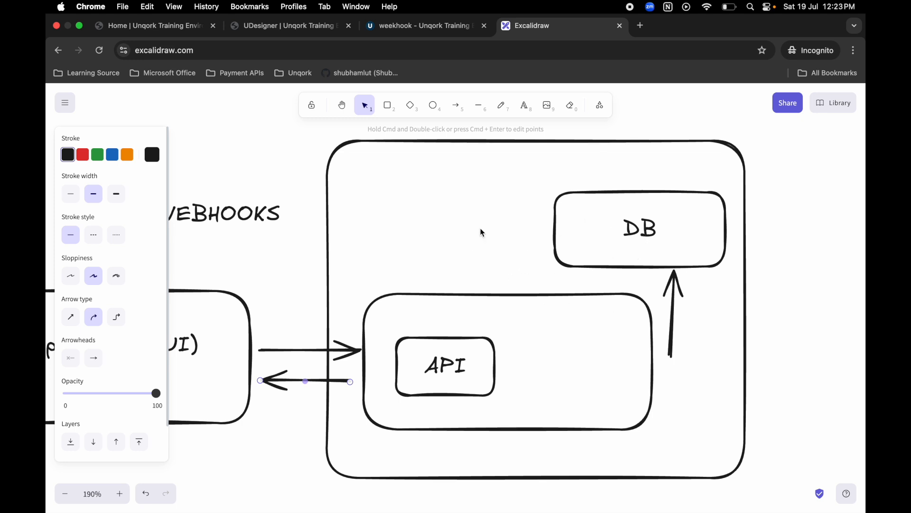
scroll(494, 248, right, 3)
scroll(493, 248, left, 6)
scroll(494, 248, down, 2)
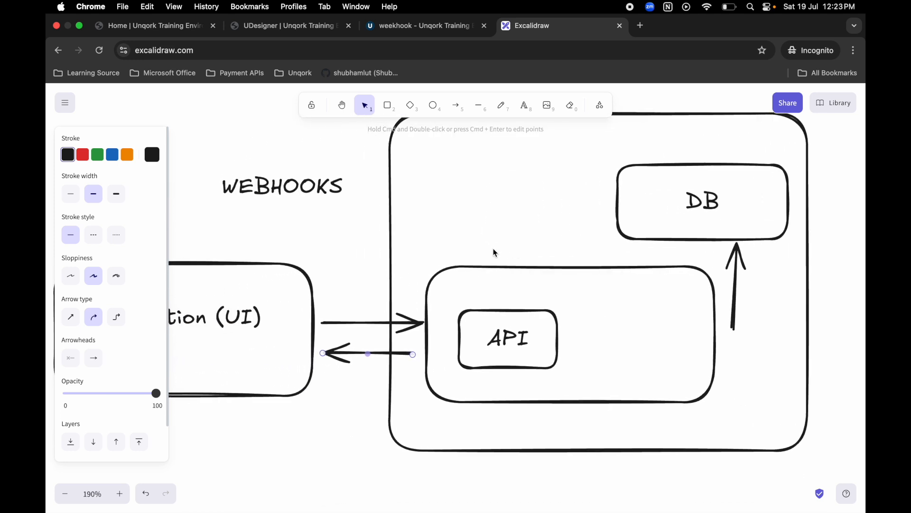
scroll(494, 249, up, 3)
scroll(493, 248, right, 3)
scroll(494, 249, left, 8)
scroll(493, 249, down, 2)
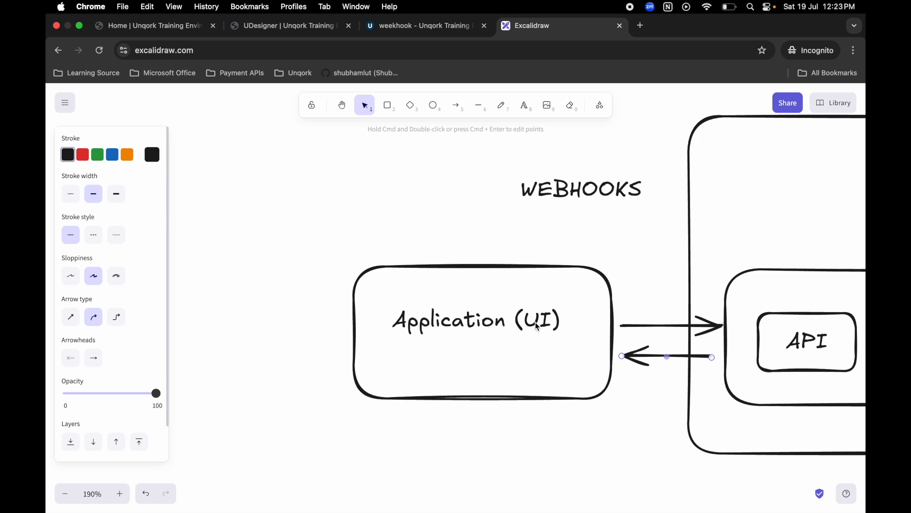
scroll(767, 250, down, 1)
scroll(767, 250, left, 2)
scroll(767, 250, right, 8)
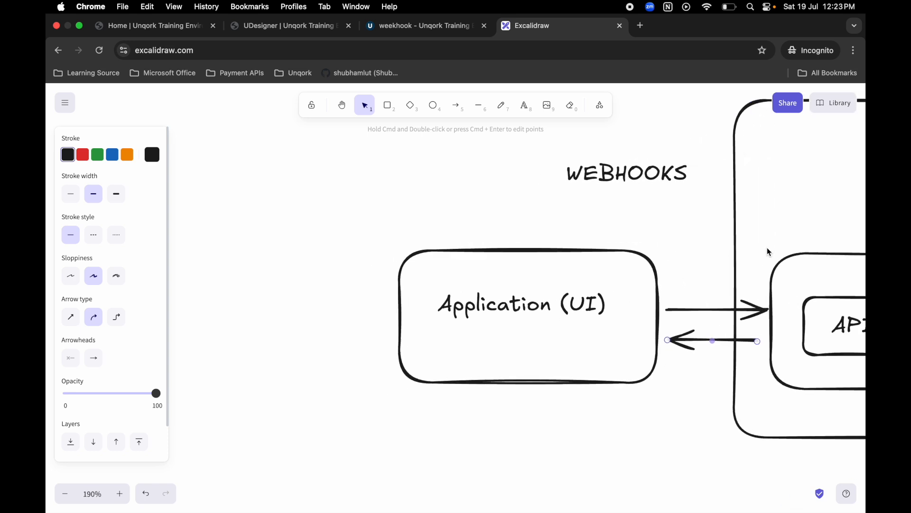
scroll(767, 246, down, 3)
scroll(764, 287, right, 3)
scroll(732, 243, right, 1)
scroll(732, 243, down, 1)
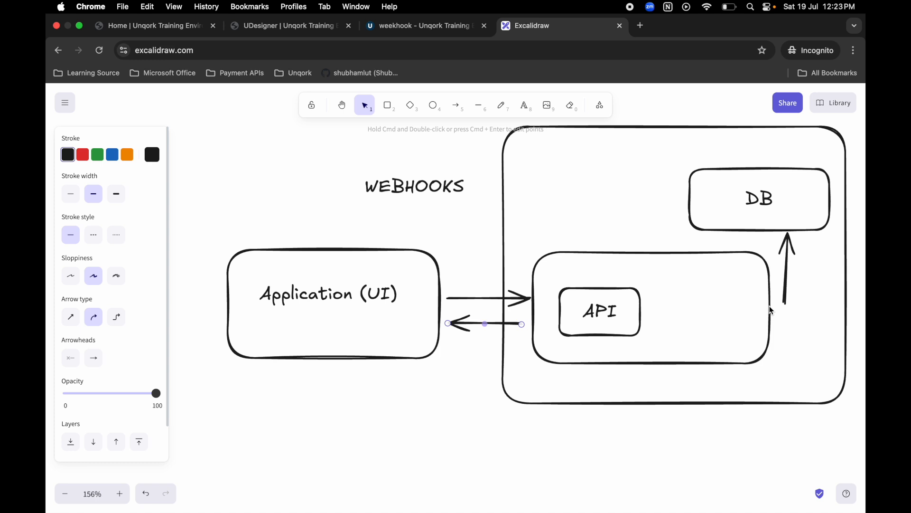
scroll(783, 282, up, 2)
scroll(783, 282, right, 1)
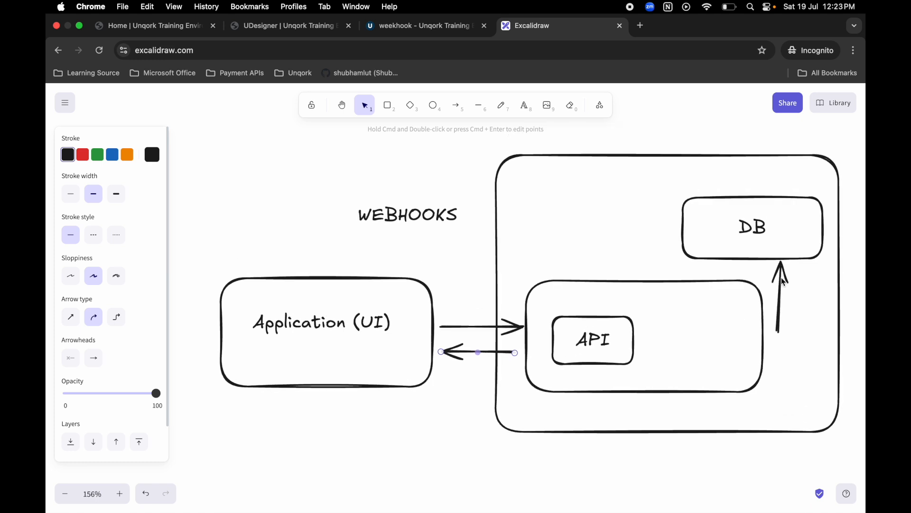
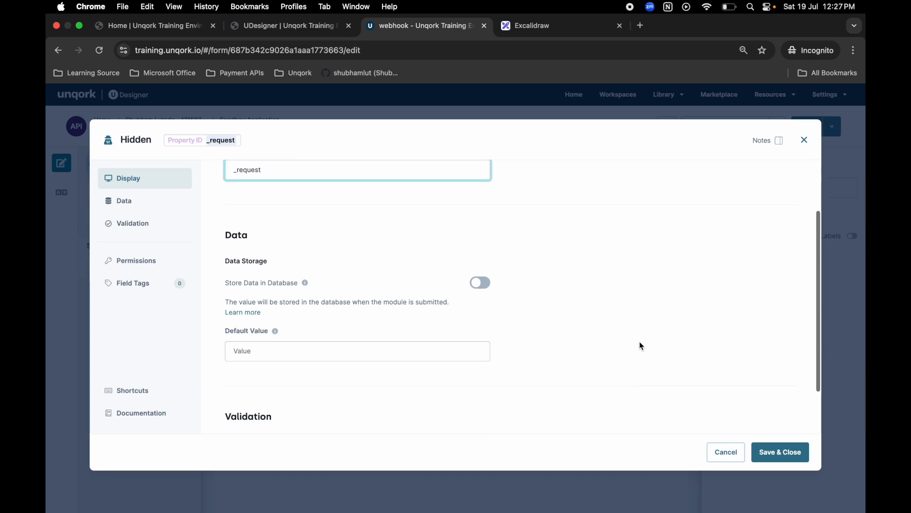
Step: Enable storing data in the database for the _request hidden field, close its settings with the change kept, and save the module
click(486, 225)
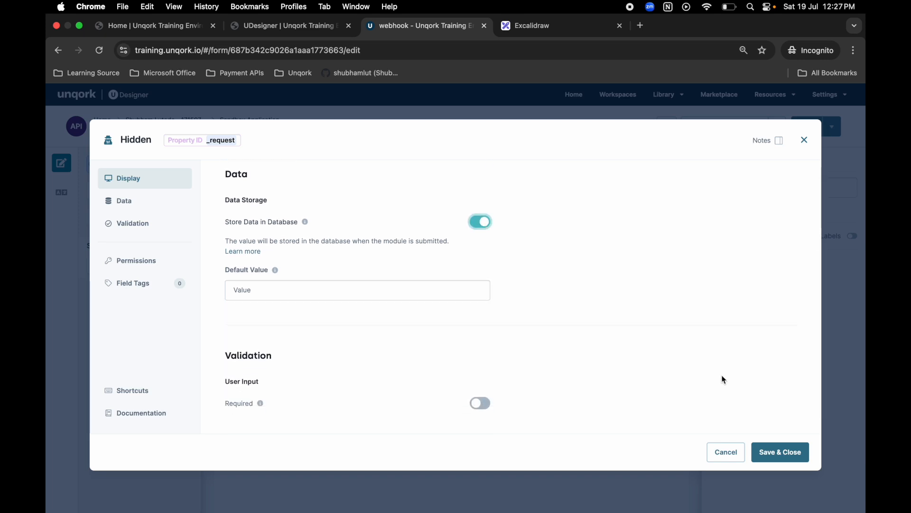
click(776, 450)
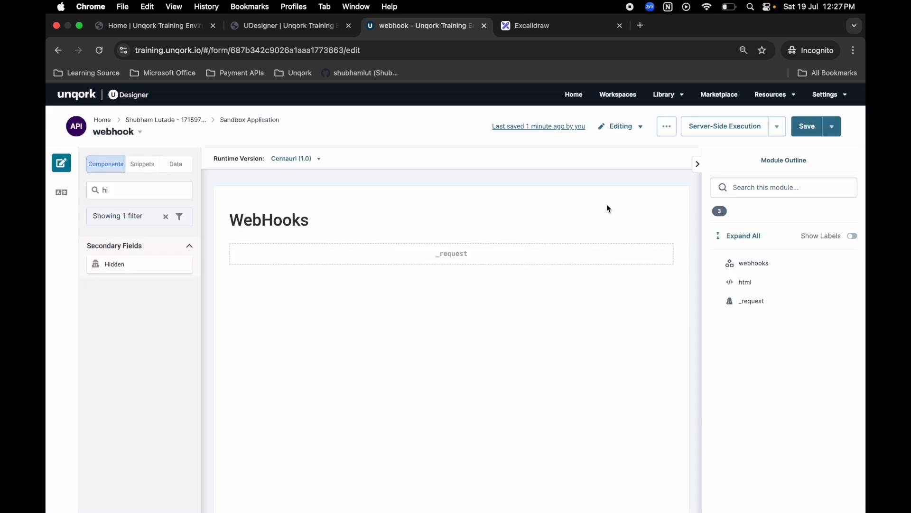
click(811, 124)
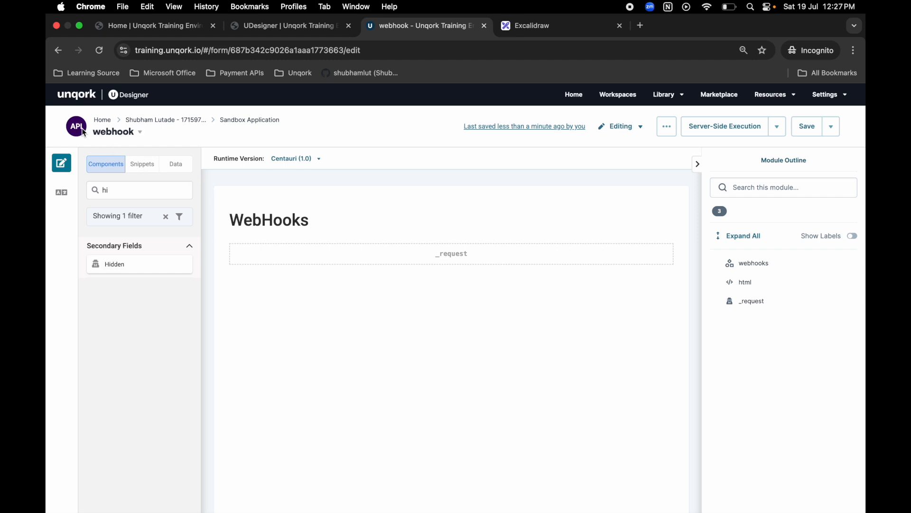
Step: Examine the webhook module's address, highlighting the module ID segment between form and edit
mouse_move(405, 250)
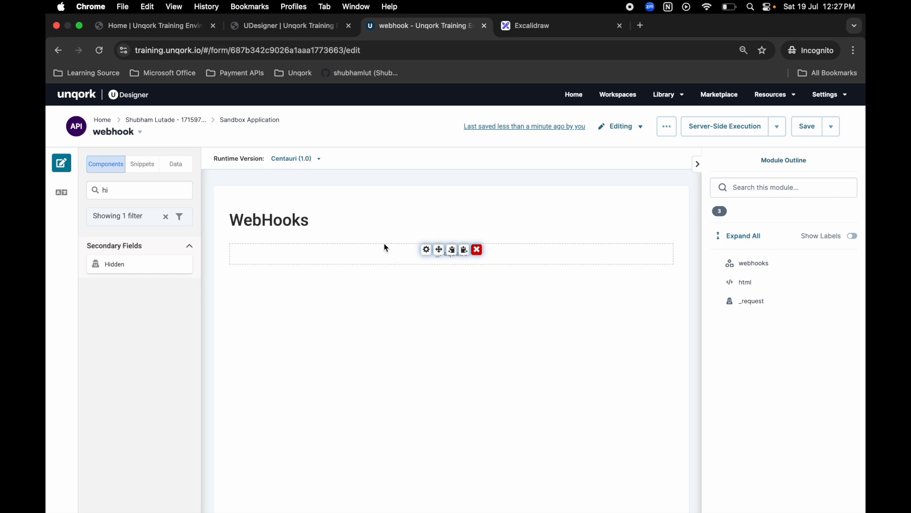
click(371, 51)
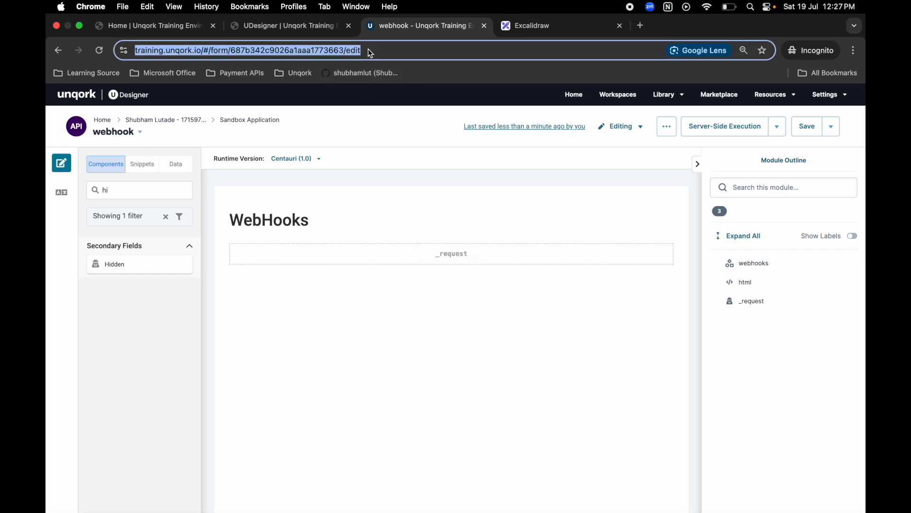
click(400, 50)
triple_click(418, 47)
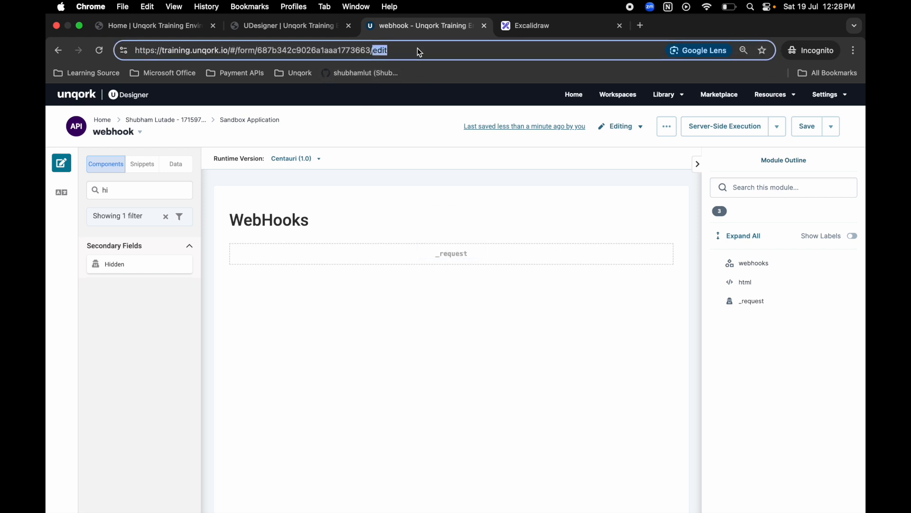
click(364, 53)
double_click(361, 52)
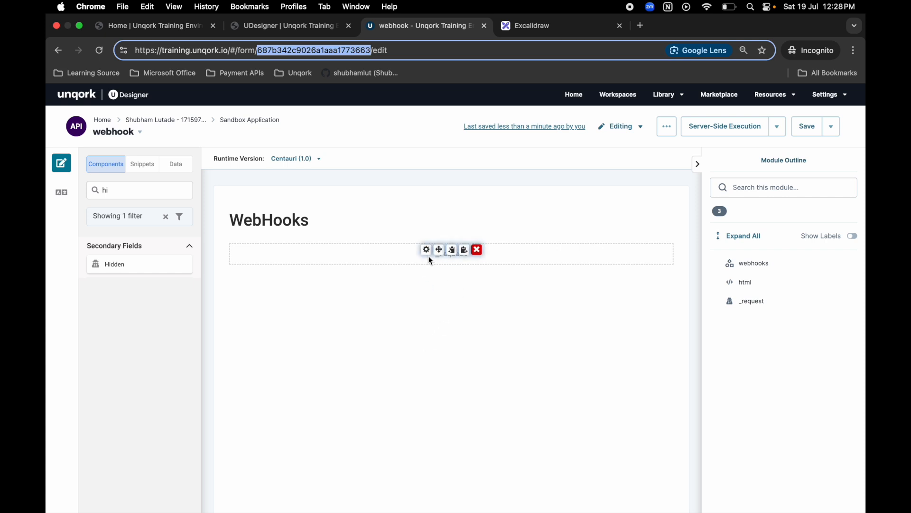
mouse_move(445, 260)
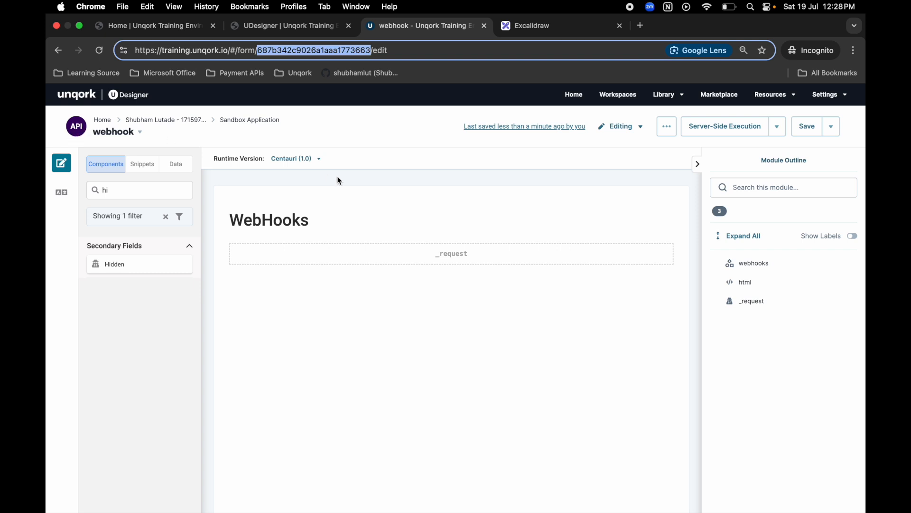
mouse_move(583, 264)
Step: Add an Initializer below the _request field with property ID init and trigger type New Submission, and save its settings
click(119, 193)
double_click(118, 193)
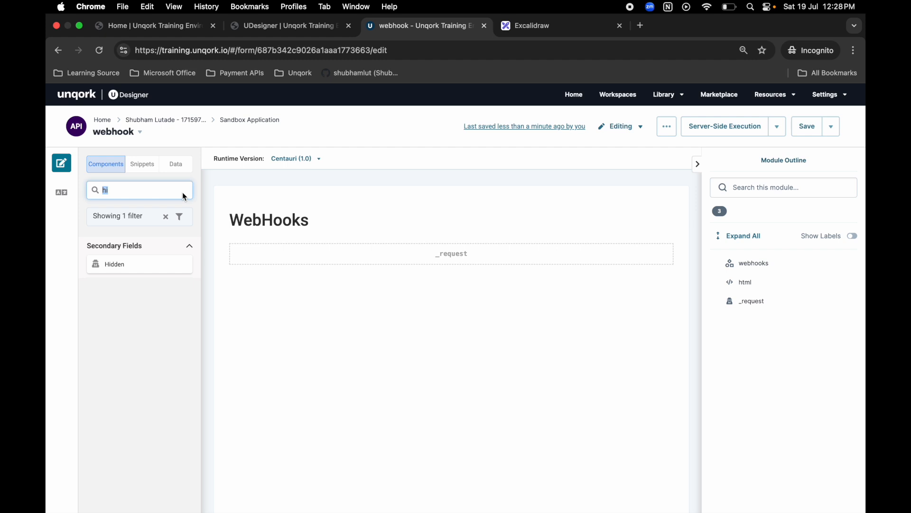
text(ini)
drag(131, 264, 366, 278)
click(302, 384)
click(322, 307)
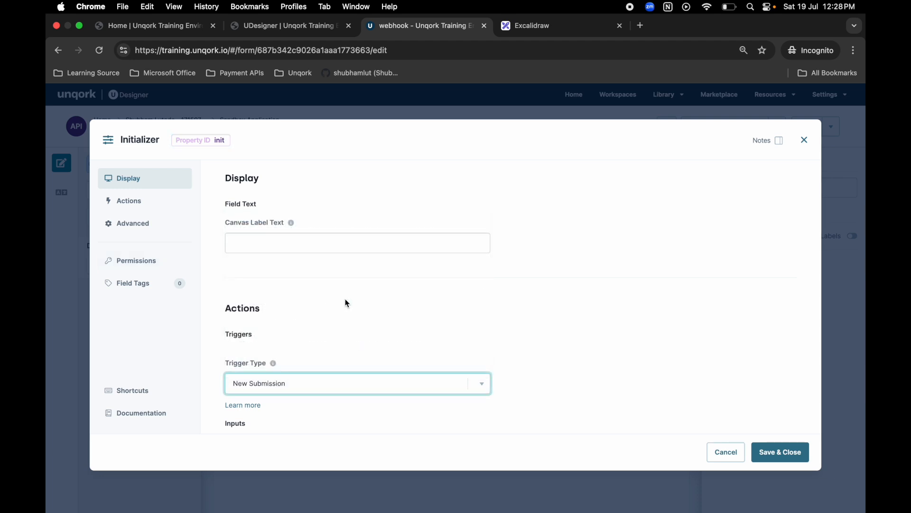
scroll(504, 288, down, 5)
click(779, 450)
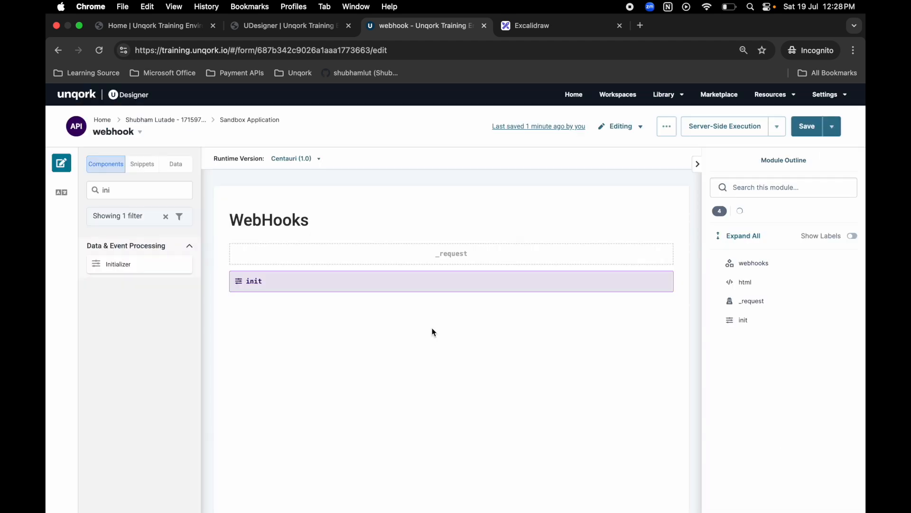
Step: Add a Decisions component below the initializer with rule as its property ID and canvas label
click(136, 192)
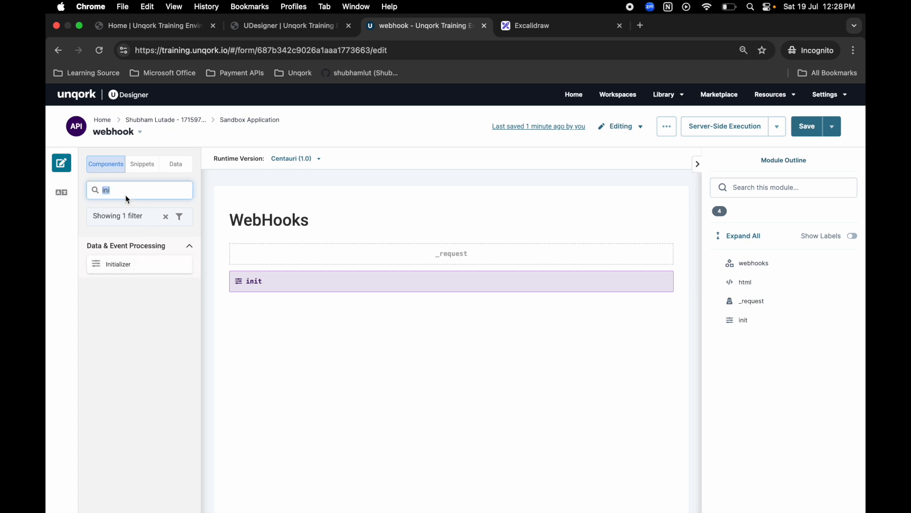
text(rul)
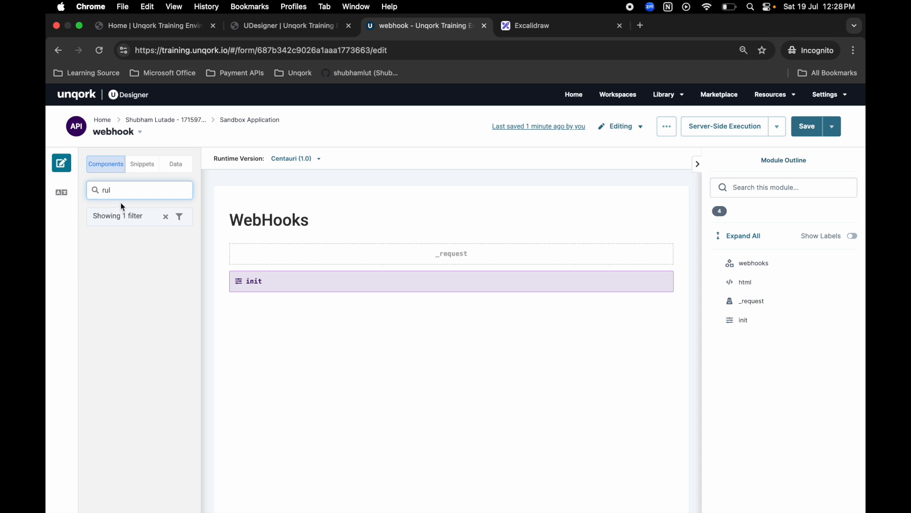
key(BackSpace)
key(BackSpace)
text(de)
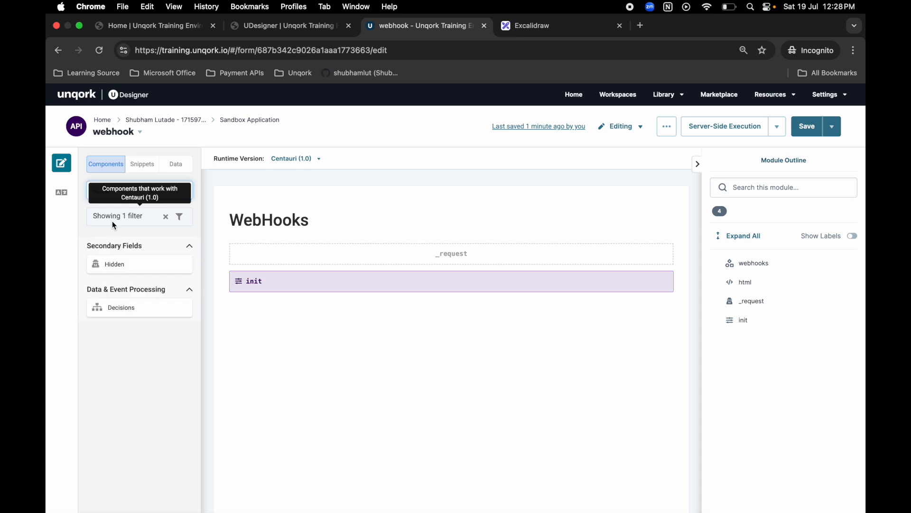
drag(122, 308, 356, 316)
click(207, 143)
click(215, 216)
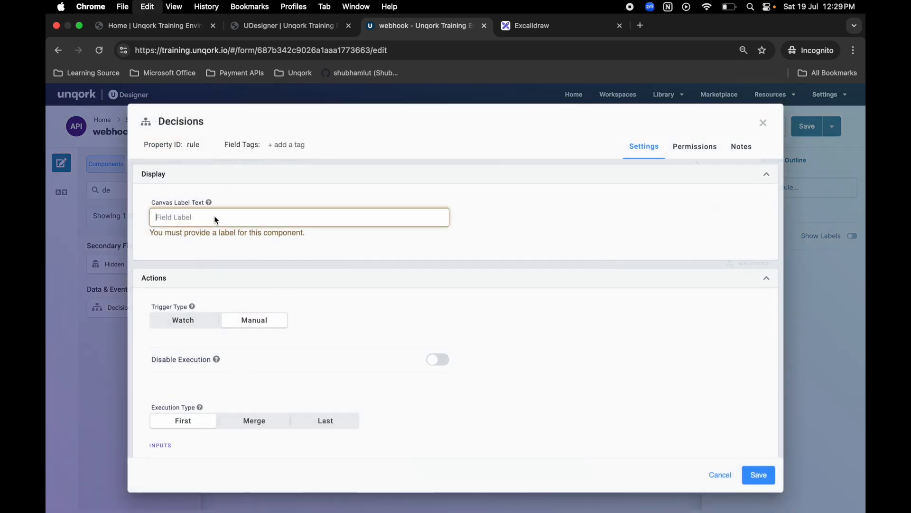
text(rule)
Step: Add an output to the Decisions component with property ID response and type value, copying the property ID
scroll(380, 332, down, 3)
click(250, 412)
text(response)
key(super+a)
key(super+c)
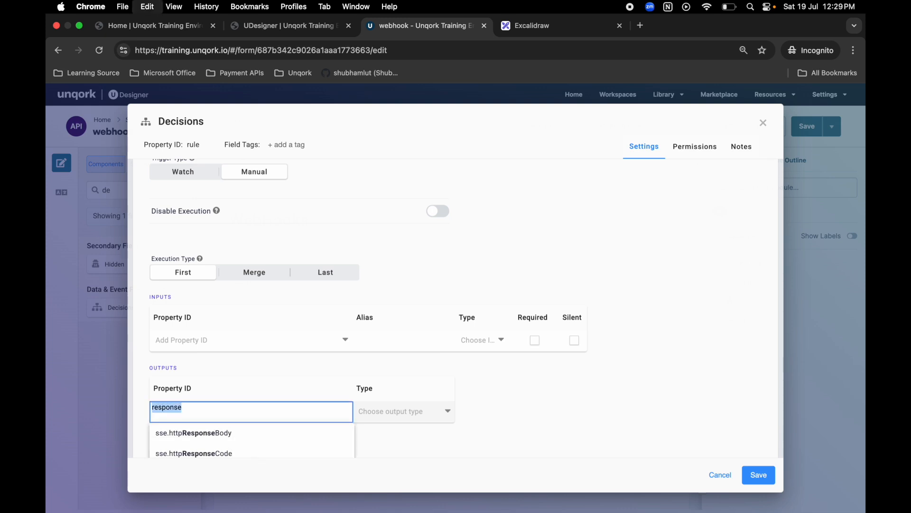
click(570, 409)
click(442, 411)
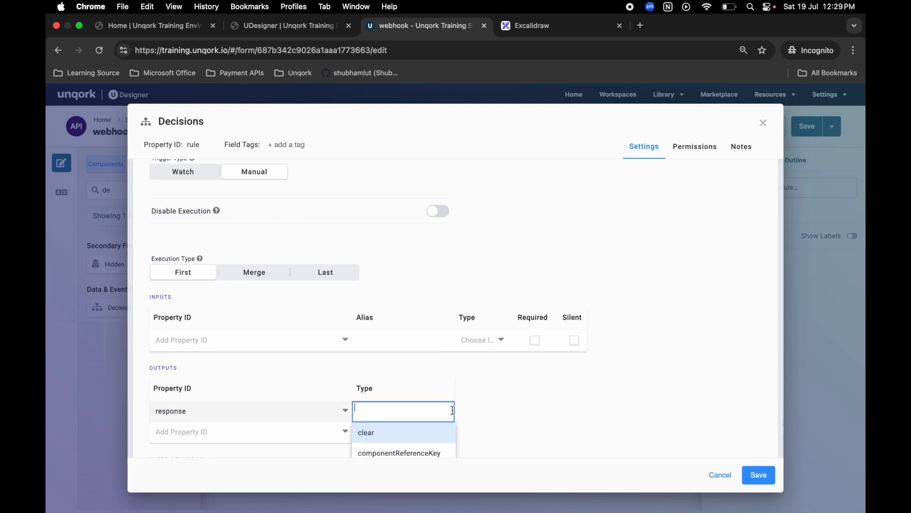
text(va)
scroll(538, 391, down, 2)
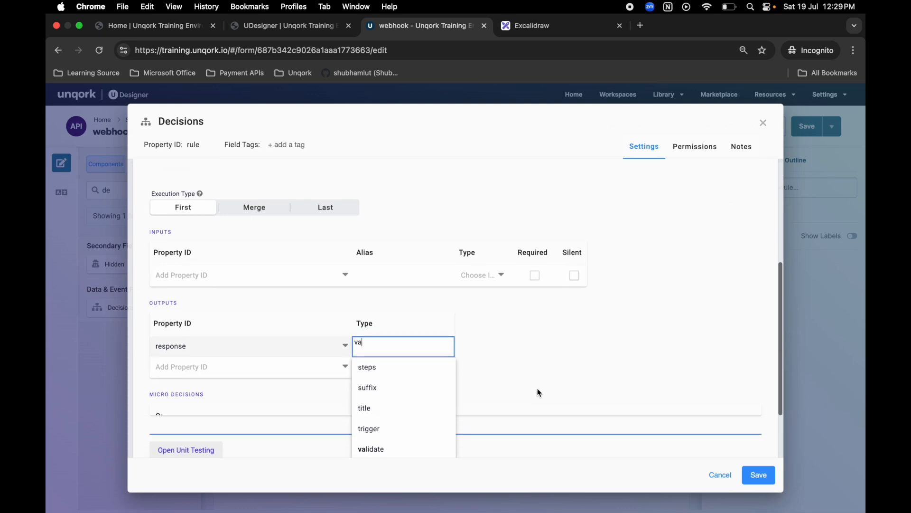
text(l)
click(426, 419)
Step: Set the response_value output in the micro decisions to success and save the Decisions component
scroll(554, 360, down, 3)
click(296, 329)
text(success)
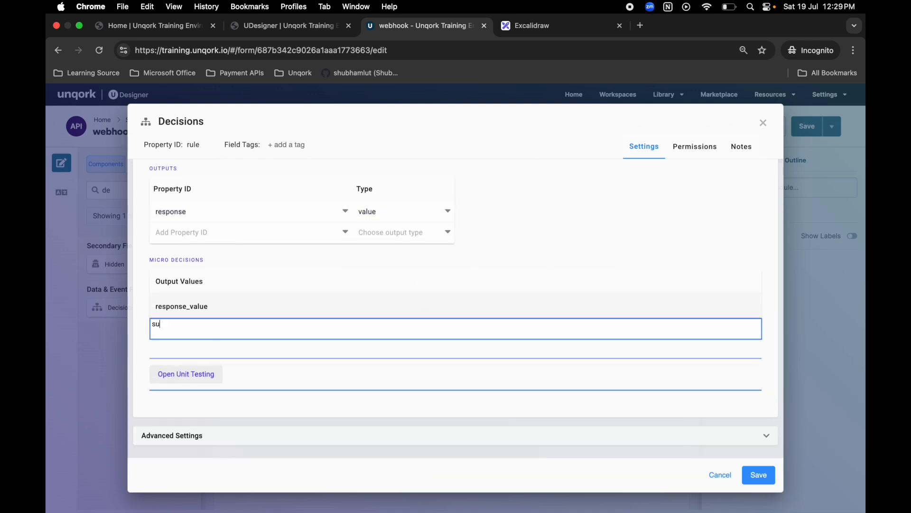
click(390, 269)
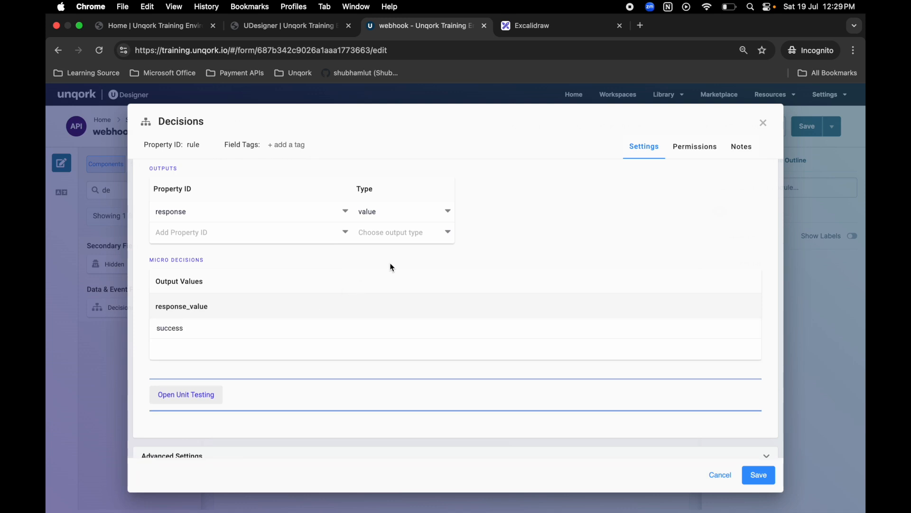
click(192, 153)
click(752, 473)
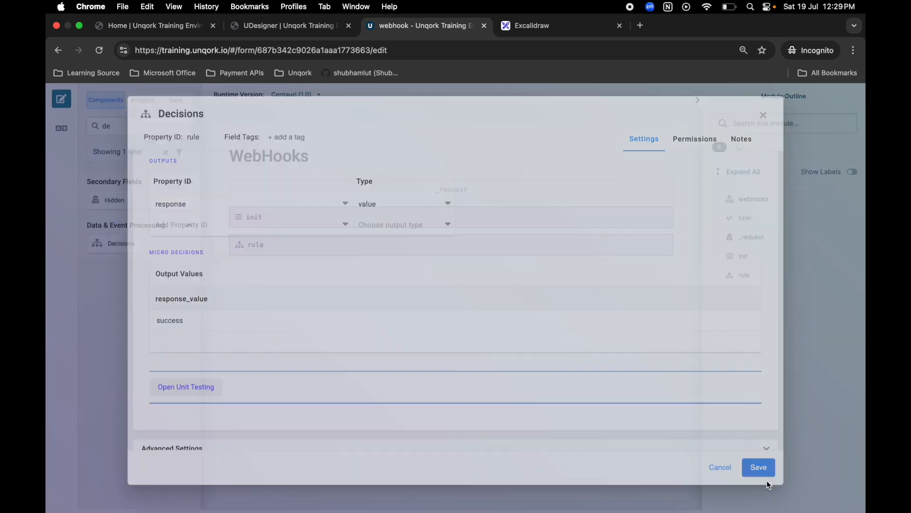
Step: Give the init initializer an output that triggers rule with the value GO, then save the component and the module
click(427, 279)
scroll(565, 312, down, 4)
scroll(437, 319, down, 2)
click(375, 338)
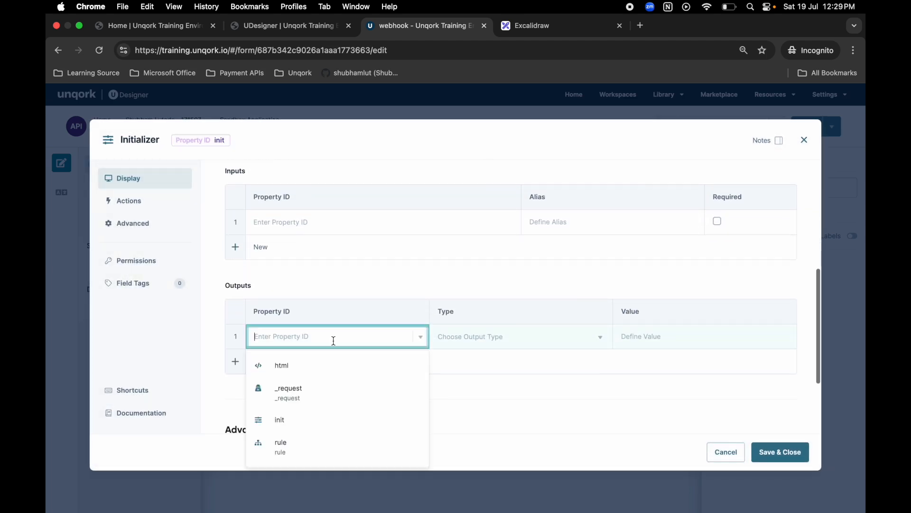
text(rule)
click(316, 372)
click(532, 349)
text(tri)
click(517, 363)
click(670, 339)
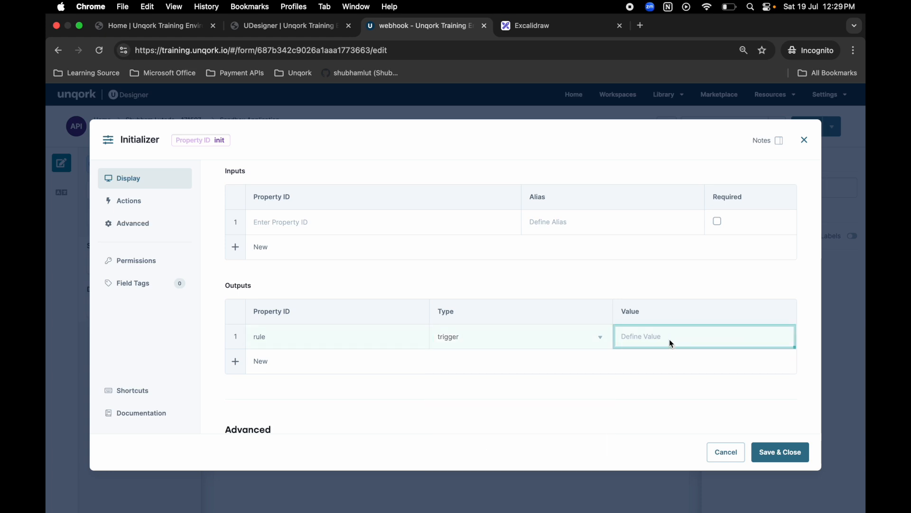
text(GO)
click(769, 446)
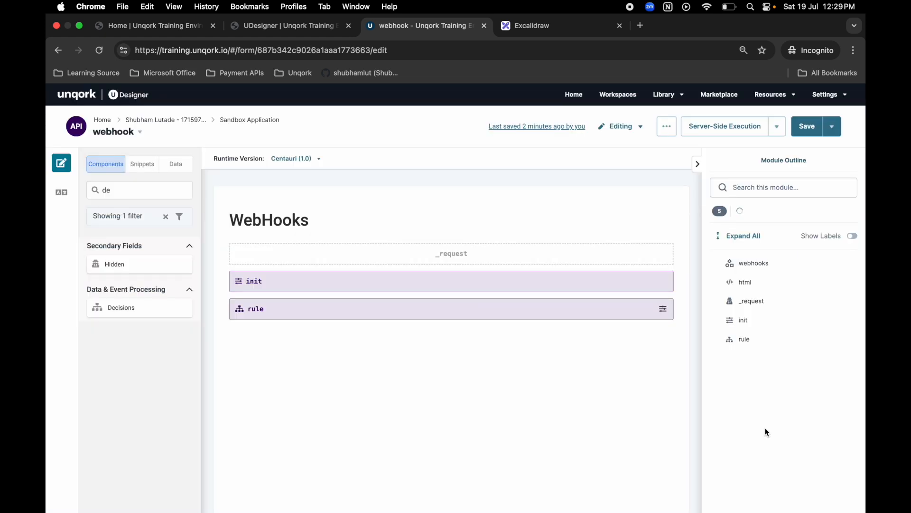
click(813, 122)
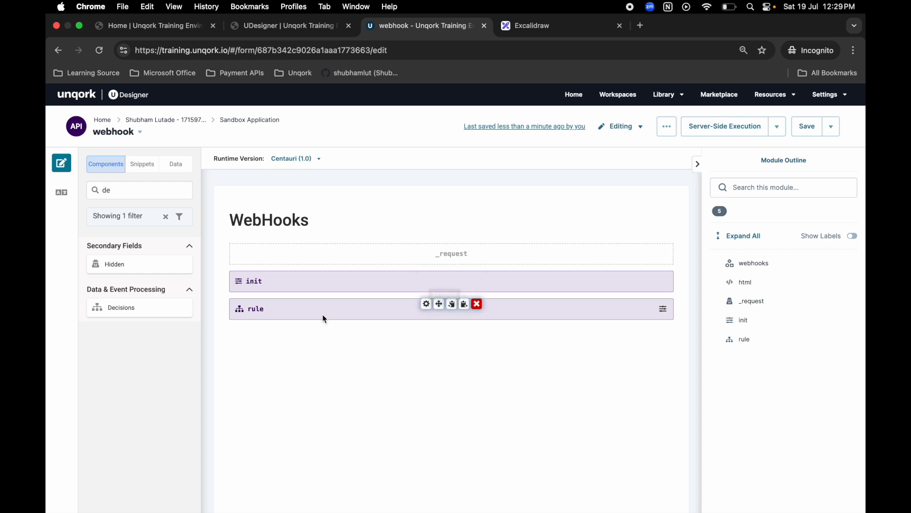
Step: Copy the property ID response from the rule component's outputs and close its settings without changes
click(426, 309)
scroll(551, 289, down, 4)
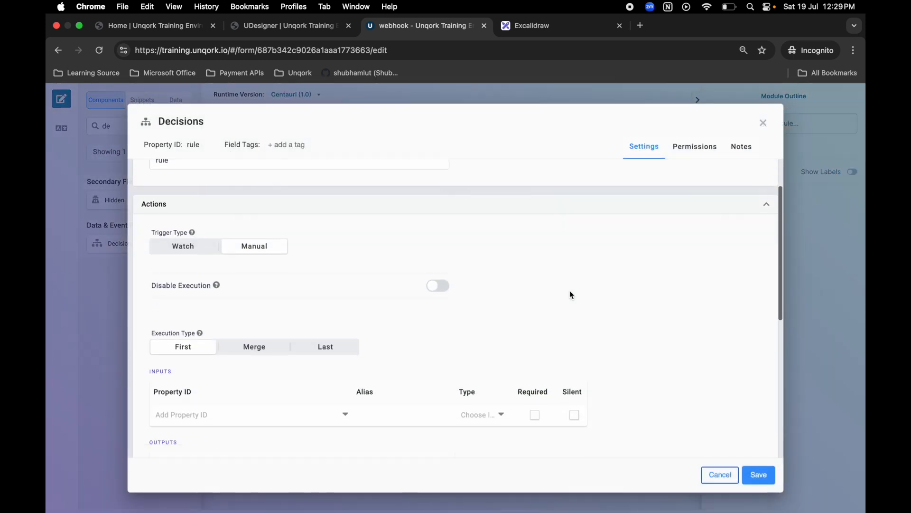
scroll(491, 337, down, 4)
click(180, 300)
double_click(181, 301)
double_click(180, 300)
key(super+c)
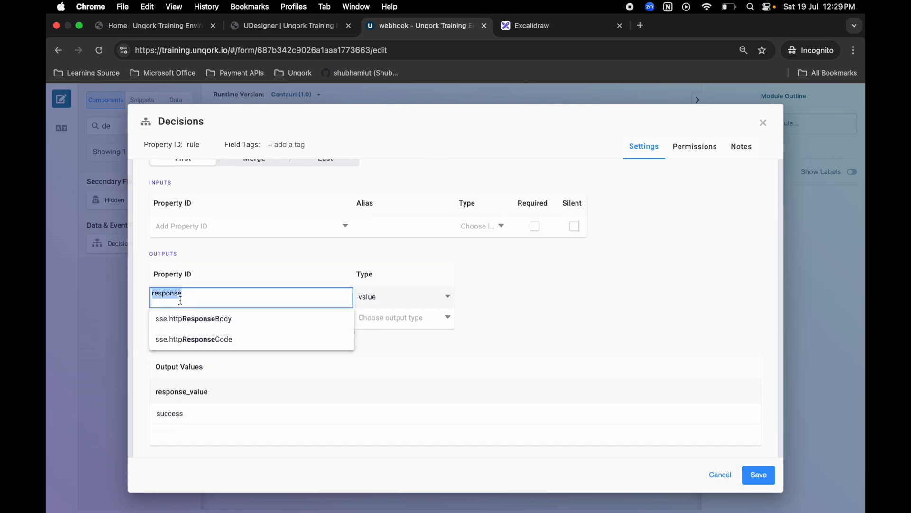
click(763, 123)
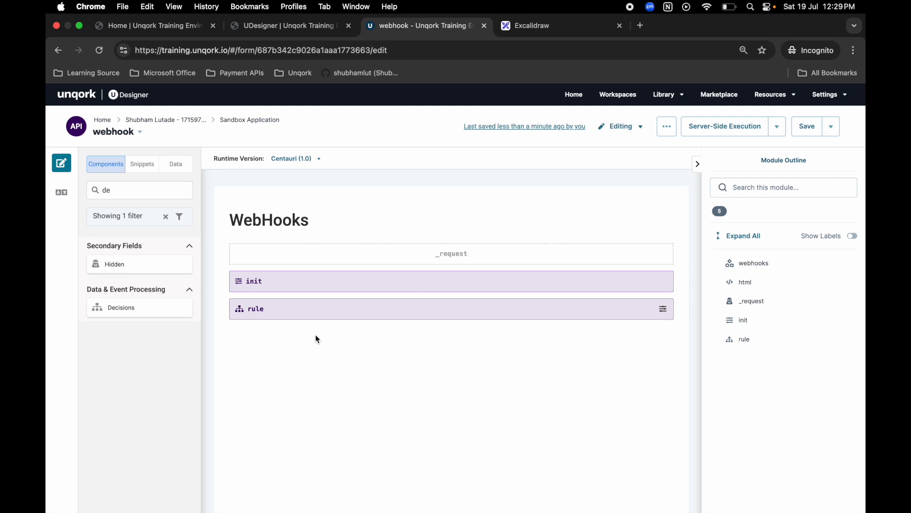
Step: Add a Hidden component below rule with response as its property ID and label, and save the module
double_click(138, 190)
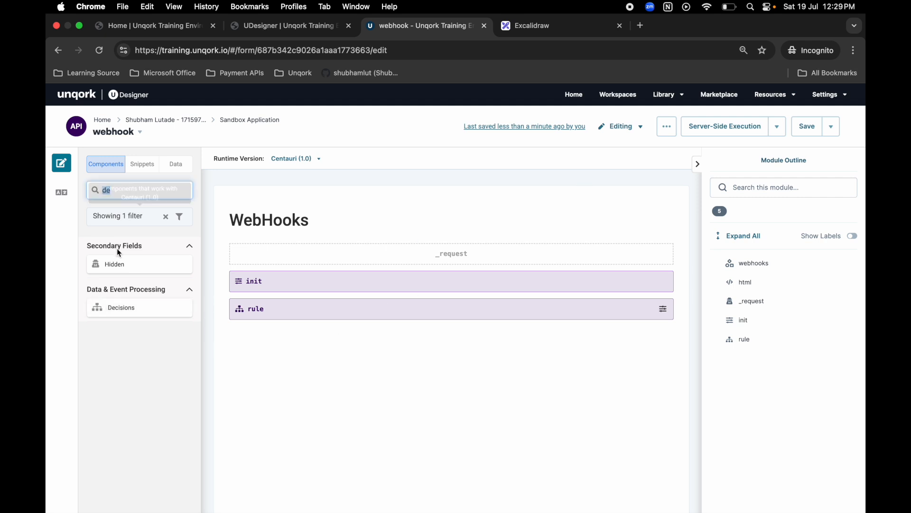
drag(127, 264, 330, 332)
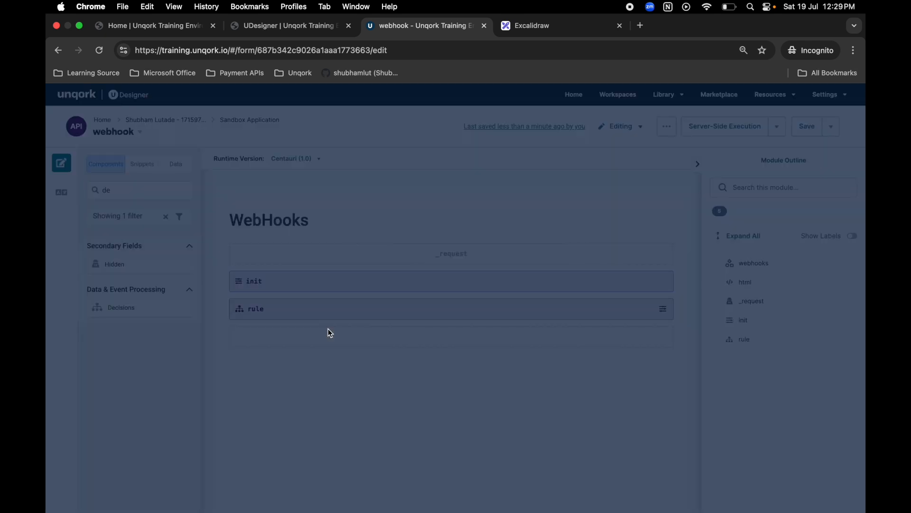
key(super+v)
click(332, 251)
key(super+v)
click(781, 455)
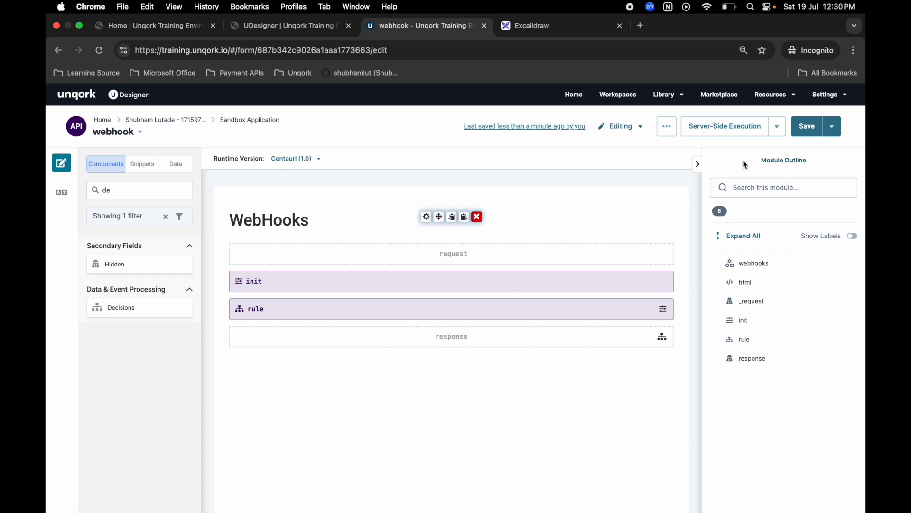
click(810, 129)
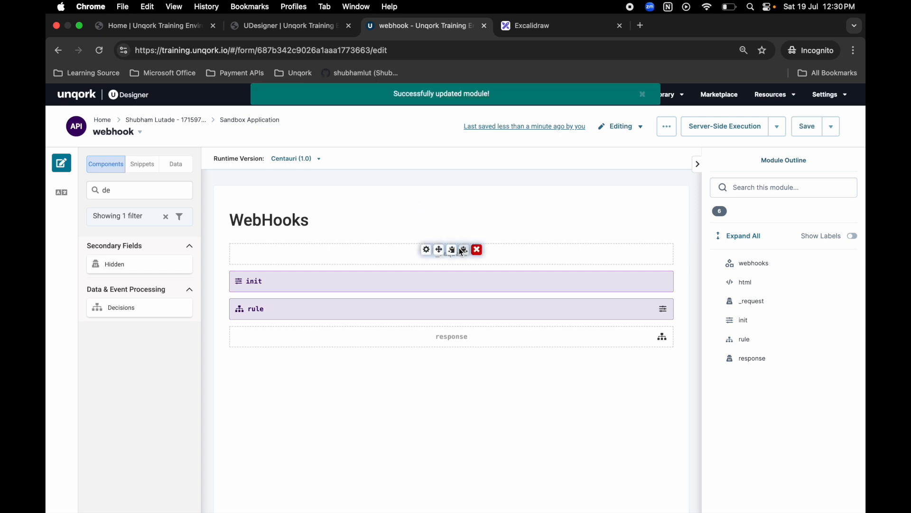
Step: Switch to Postman with the Unqork POST request open and expand its window to full screen
key(super+Tab)
key(super+Tab)
key(super+Tab)
key(super+Tab)
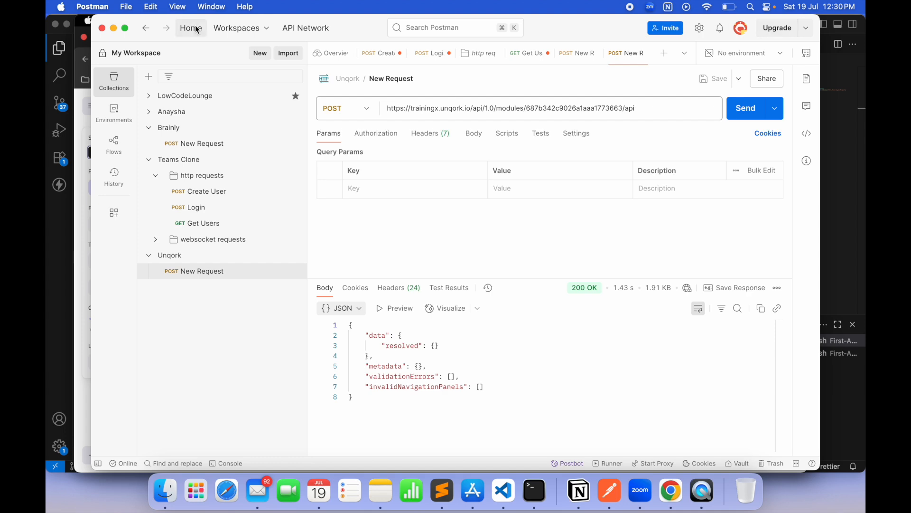
click(125, 28)
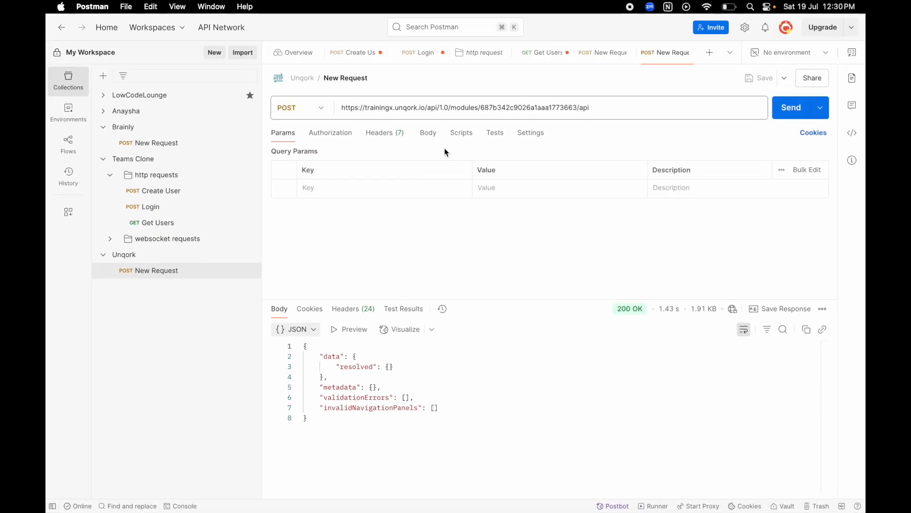
Step: Switch to the browser and highlight the module ID in the webhook module's address
key(super+Tab)
click(357, 54)
double_click(364, 50)
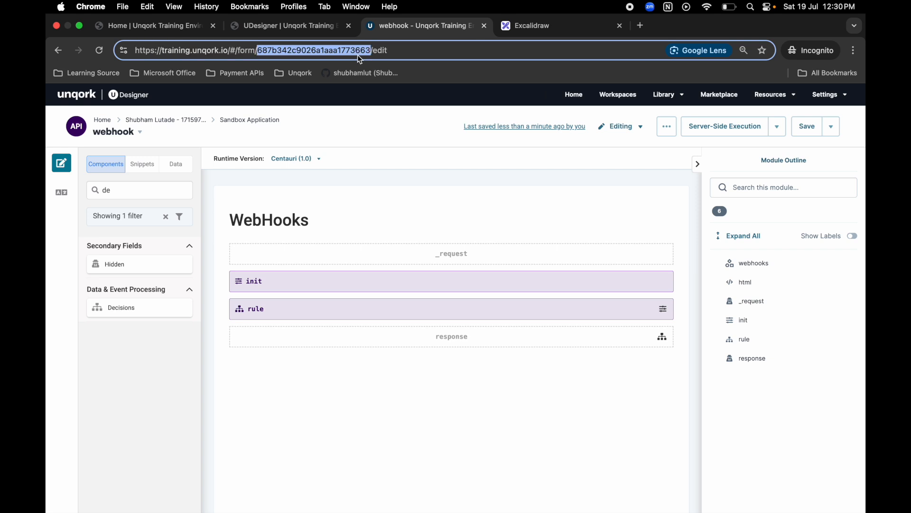
Step: Return to Postman and copy the complete URL of the Unqork POST request
click(530, 25)
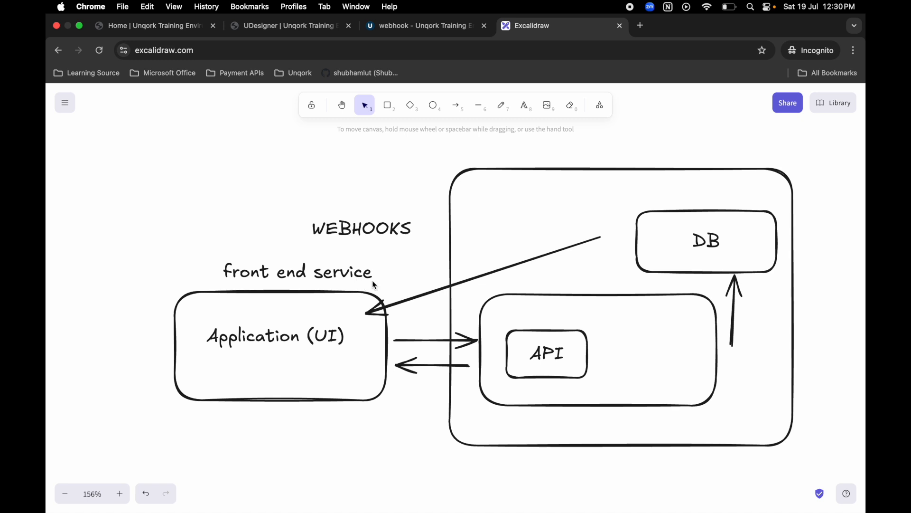
key(ctrl+Left)
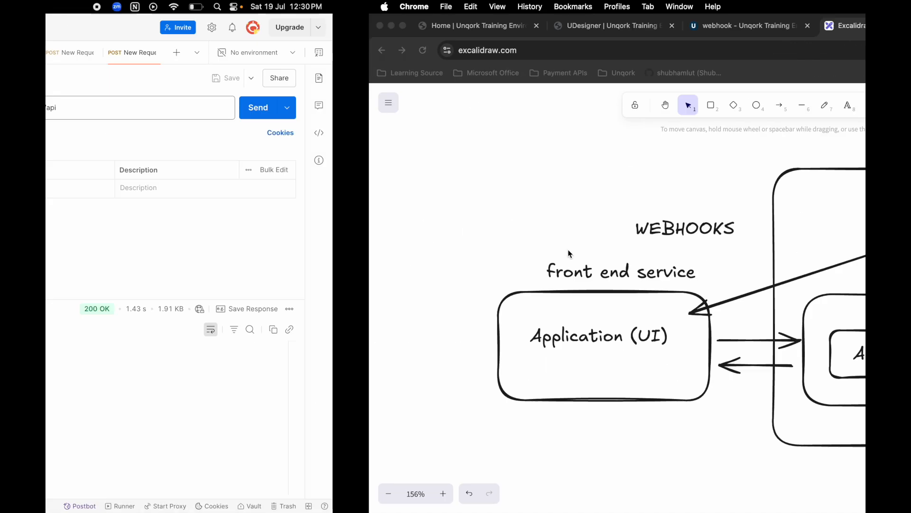
click(456, 110)
key(super+a)
key(super+c)
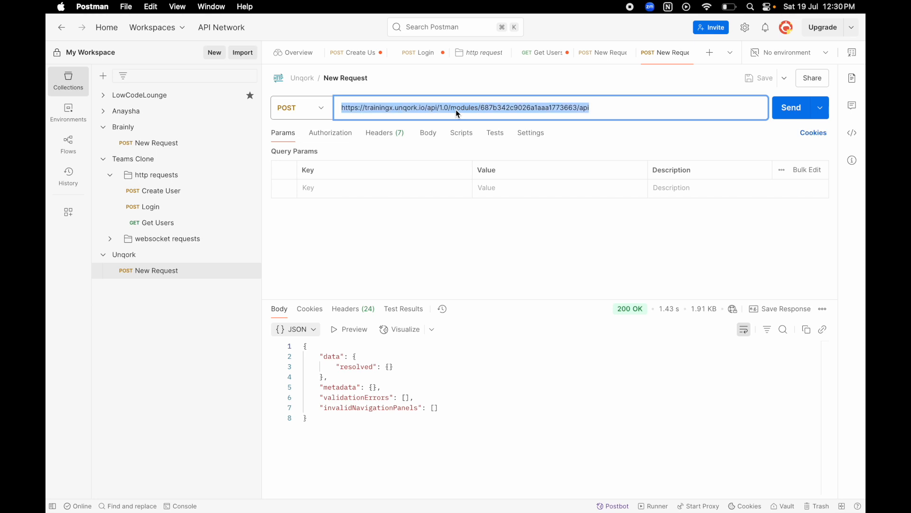
Step: Paste the endpoint URL as text into the Excalidraw diagram and place it above the WEBHOOKS title and the large outer box
key(ctrl+Right)
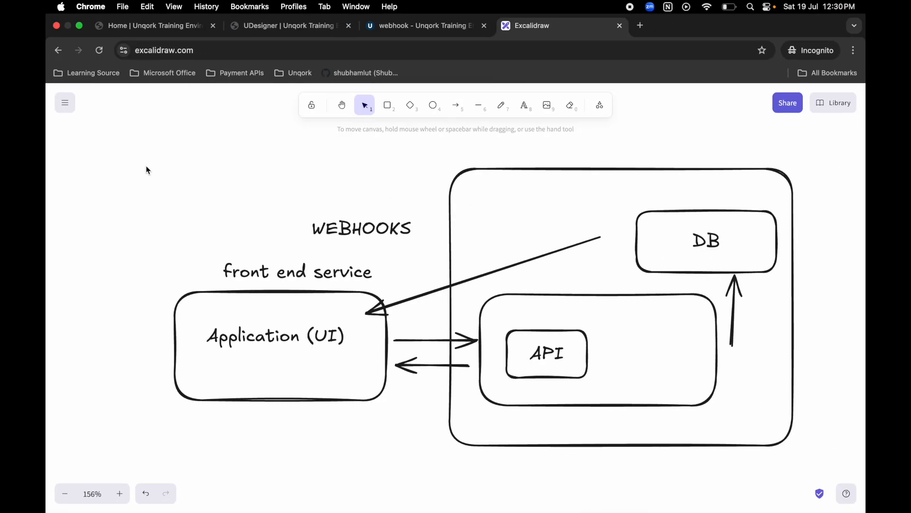
double_click(132, 188)
key(super+v)
click(297, 216)
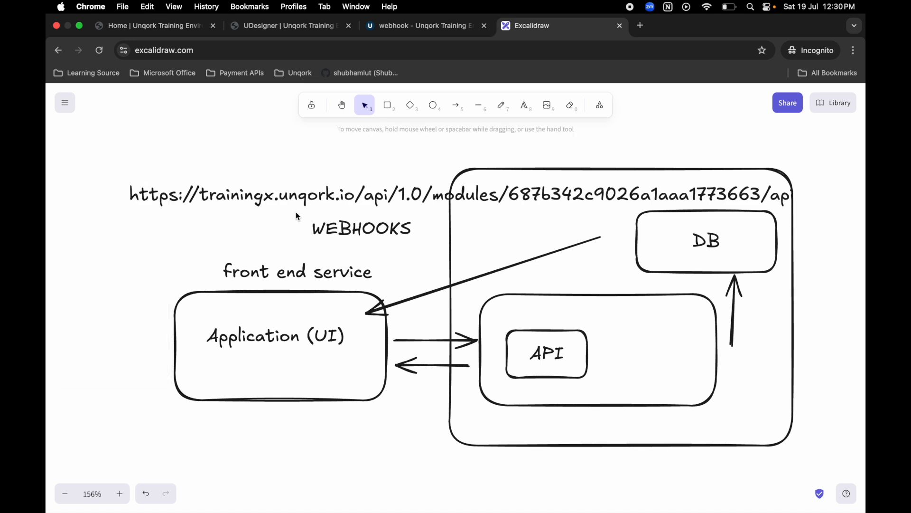
drag(306, 205, 249, 151)
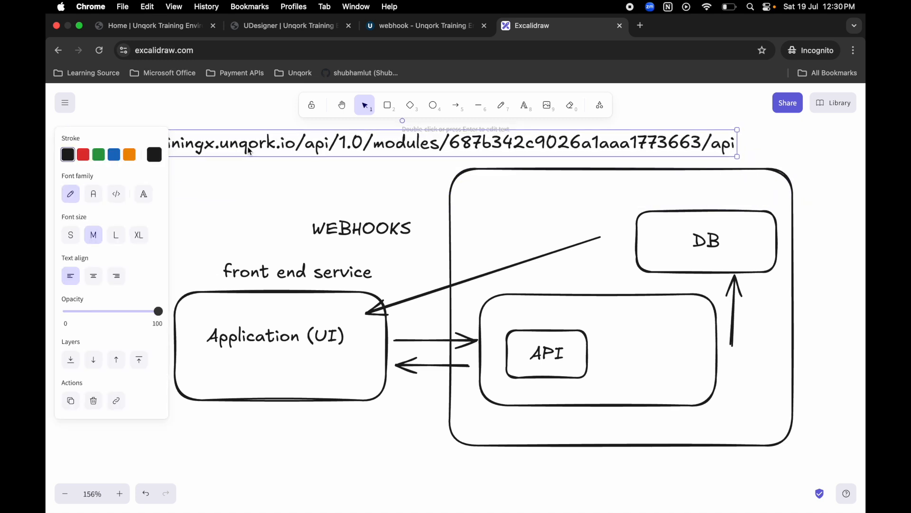
click(290, 207)
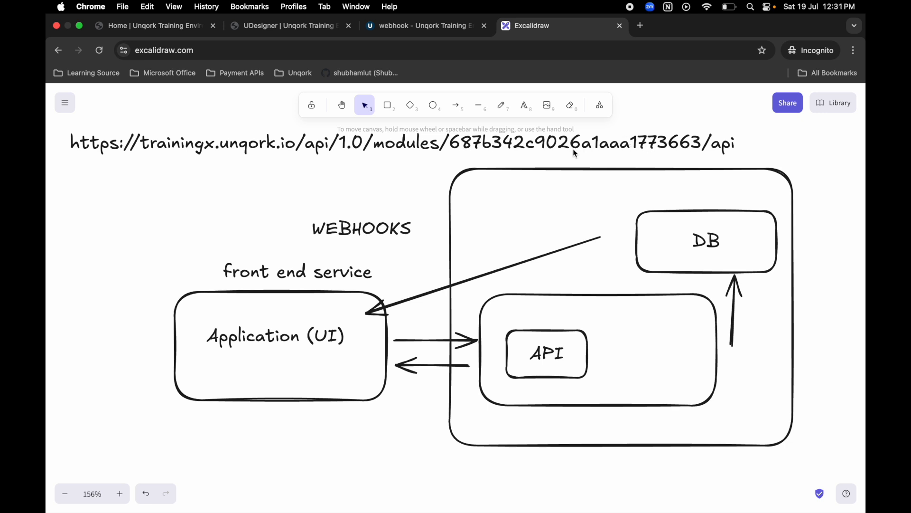
Step: Compare the webhook module's address in Unqork with the endpoint URL text in the Excalidraw diagram
click(430, 26)
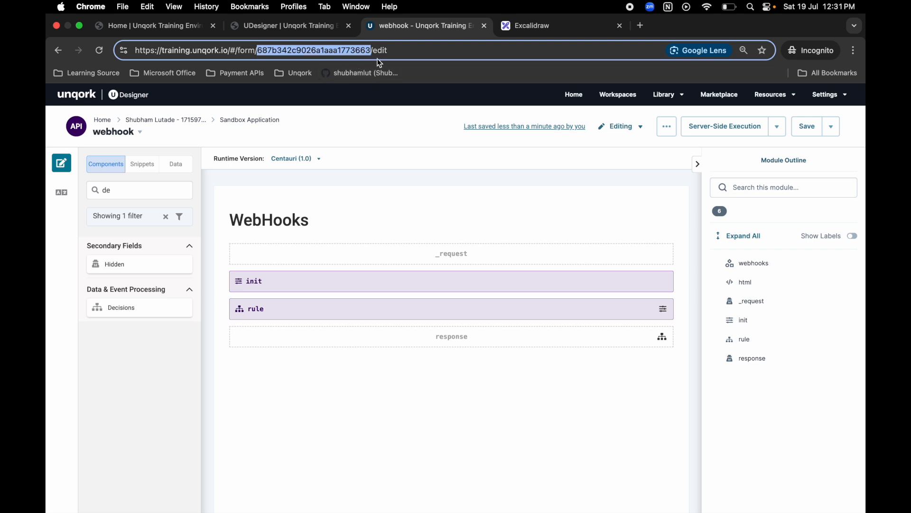
key(super+Tab)
key(super+Tab)
key(super+Tab)
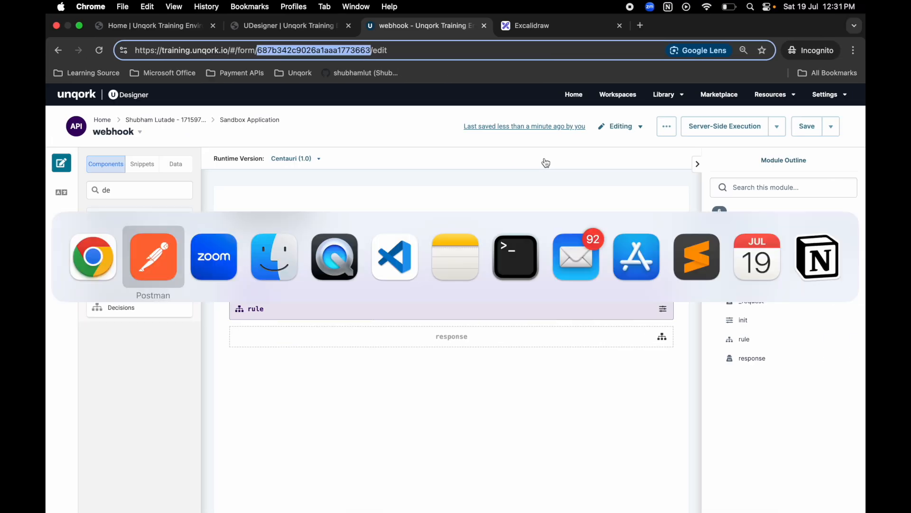
key(super+Tab)
click(571, 30)
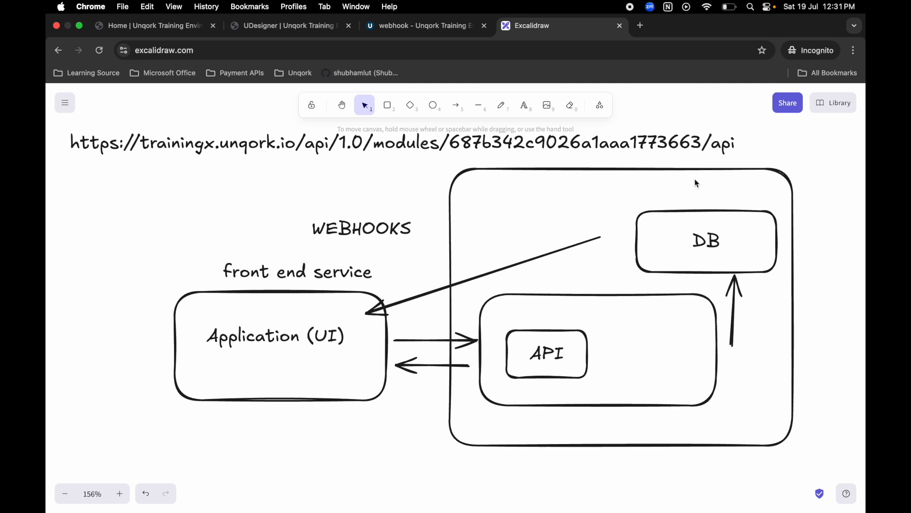
double_click(725, 142)
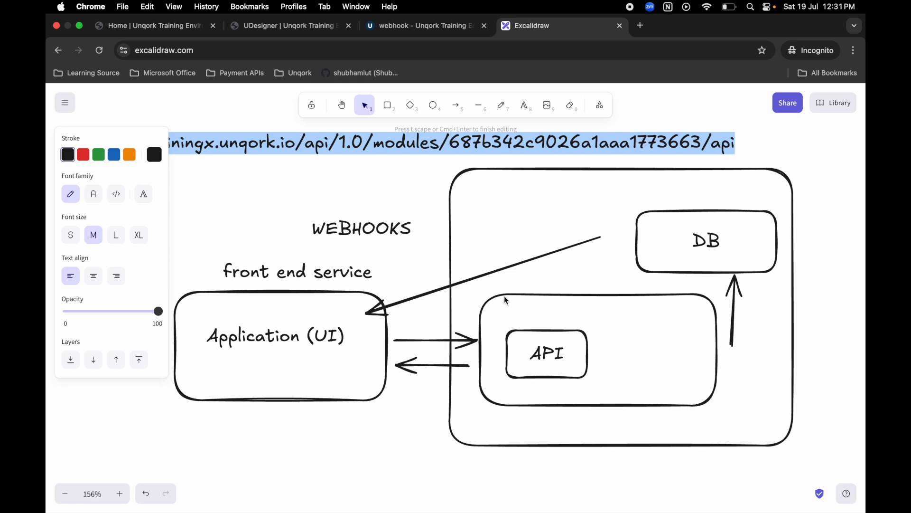
Step: Switch to Postman and set the POST request's body to raw JSON
key(super+Tab)
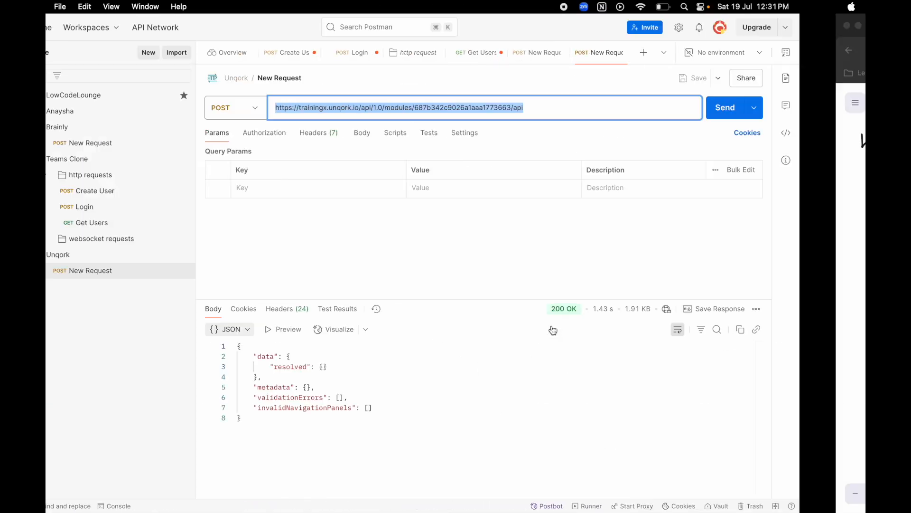
click(401, 106)
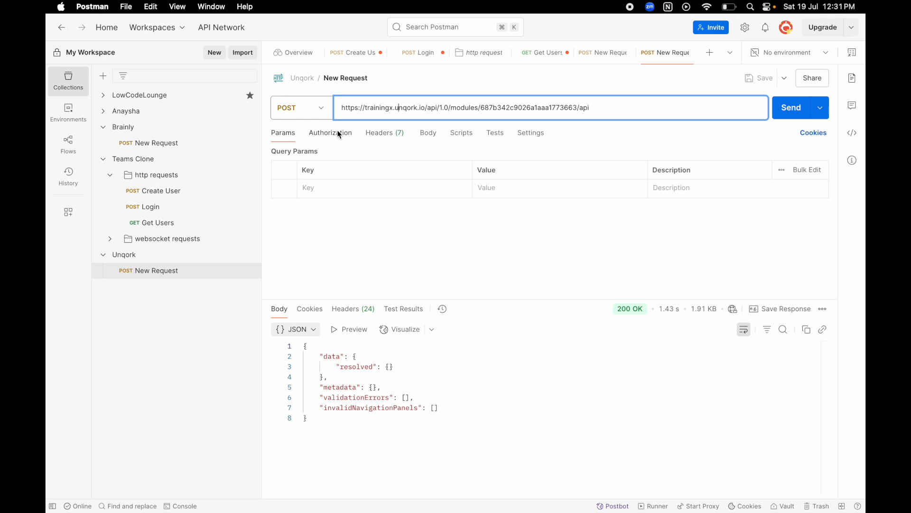
click(428, 136)
click(428, 135)
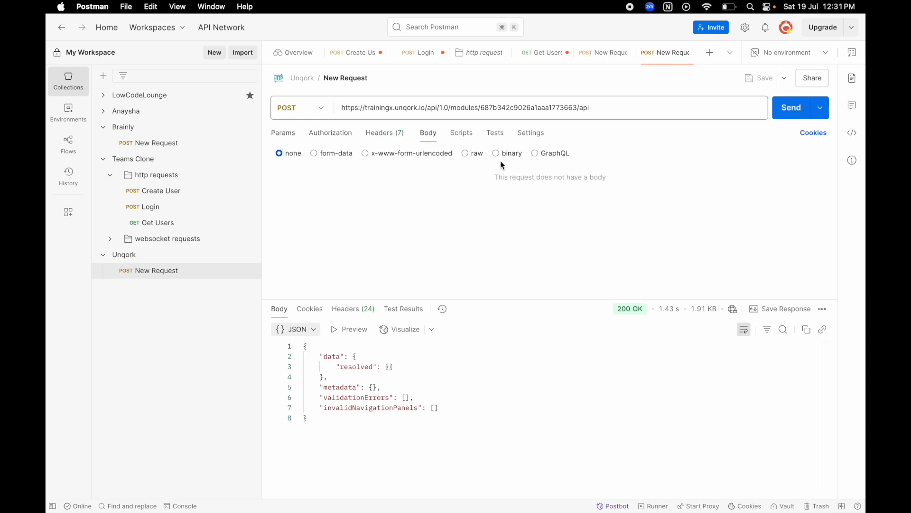
click(466, 154)
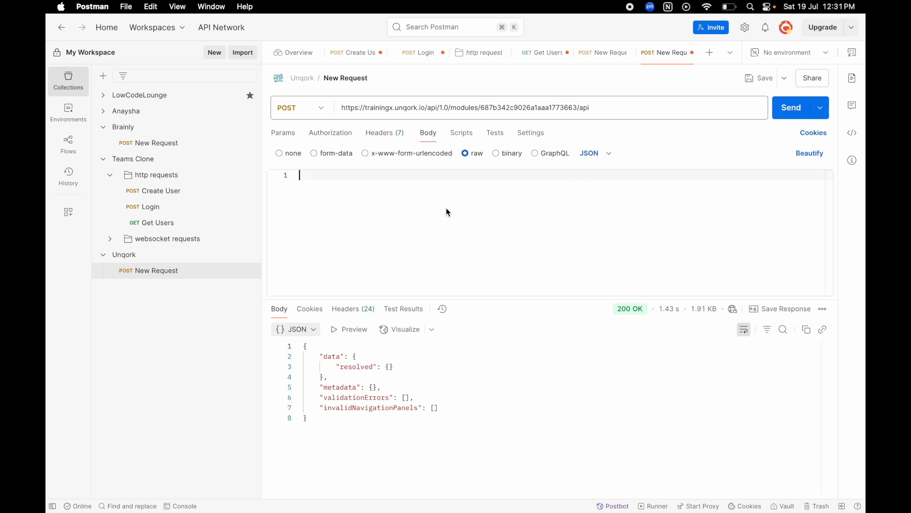
Step: Start a JSON object in the request body with the key "requestPayload"
click(303, 175)
text({)
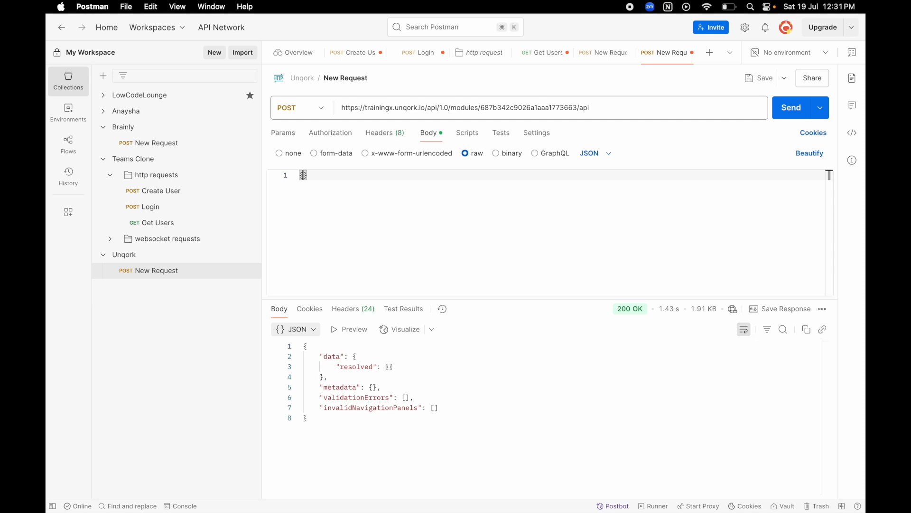
text(")
text(")
text(res)
key(BackSpace)
key(BackSpace)
text(equestPayload")
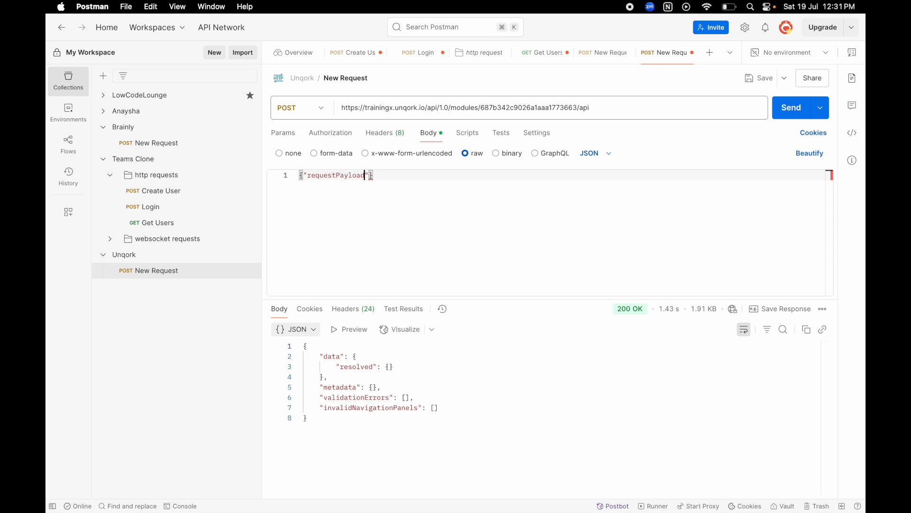
Step: Give requestPayload the value "this is request from Backend system" and beautify the JSON body
text(:"this is req)
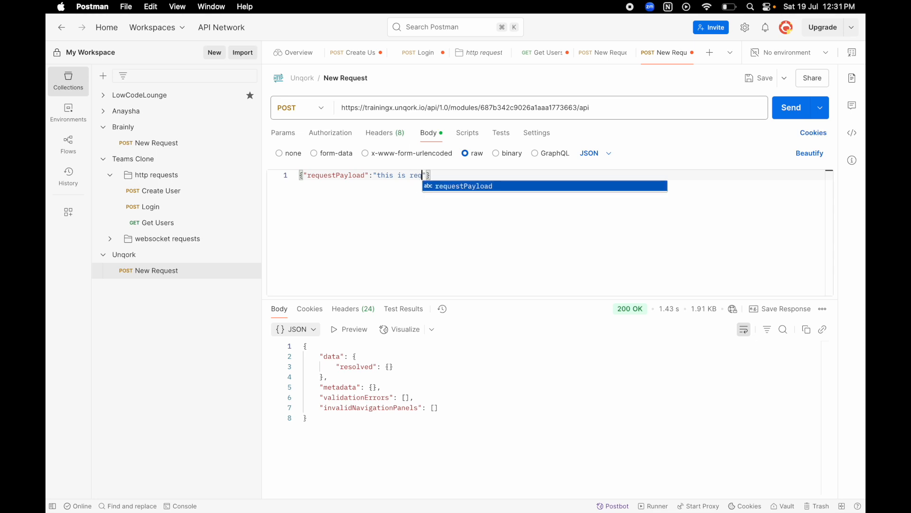
text(quest from ba)
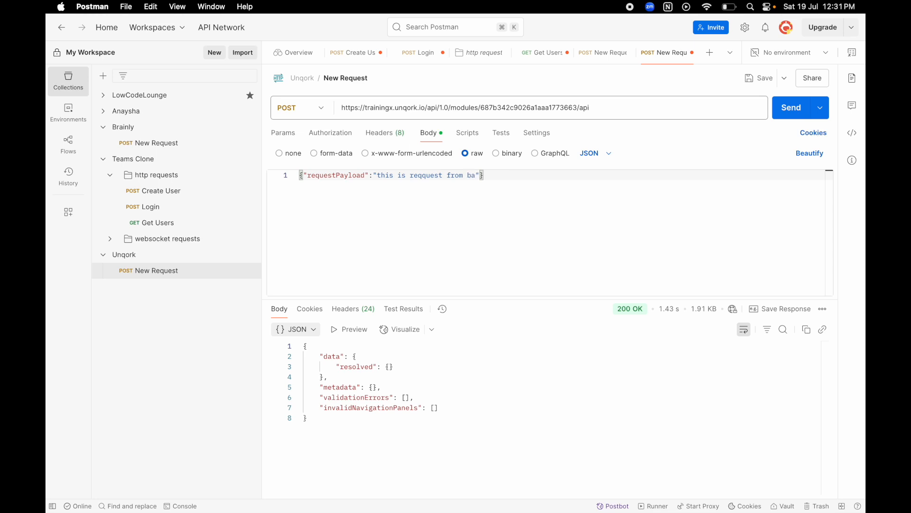
key(BackSpace)
key(BackSpace)
text(Backend system)
double_click(426, 179)
text(request)
click(455, 209)
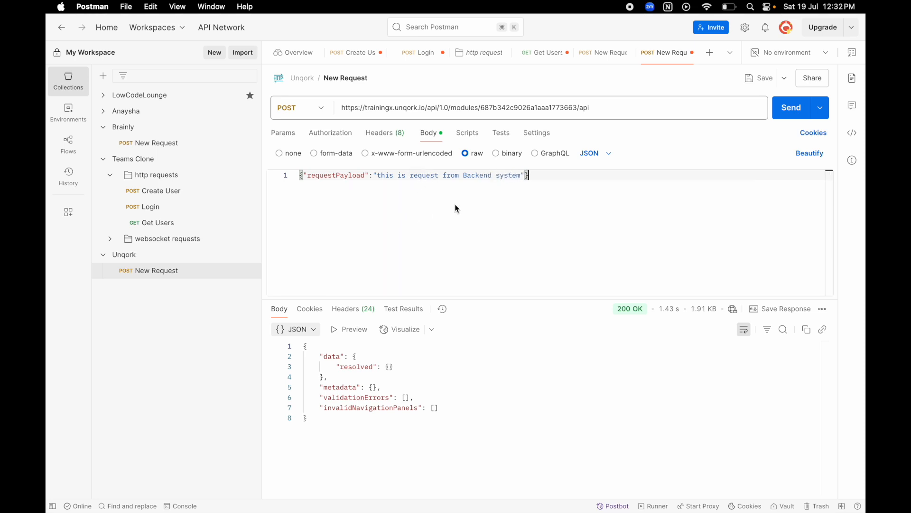
click(808, 155)
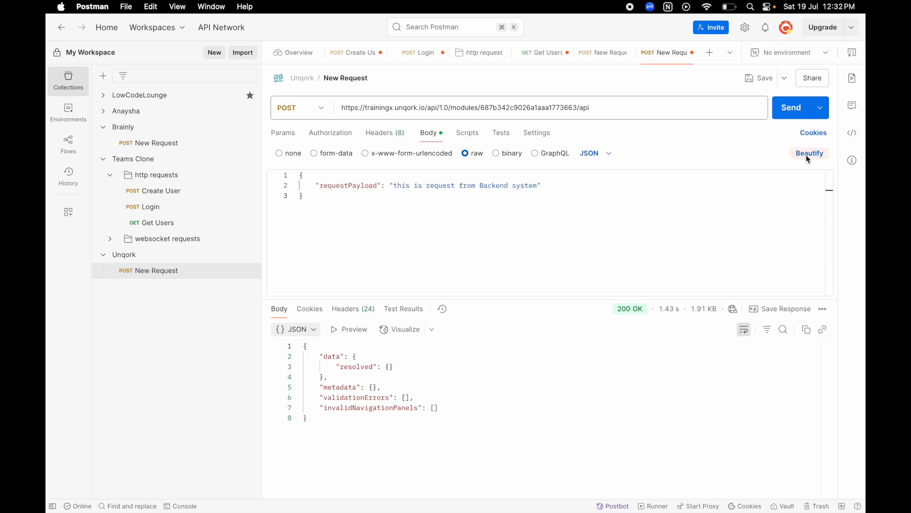
Step: Send the POST request with the requestPayload body to the webhook module's endpoint and check the response status
double_click(358, 186)
click(343, 198)
double_click(527, 107)
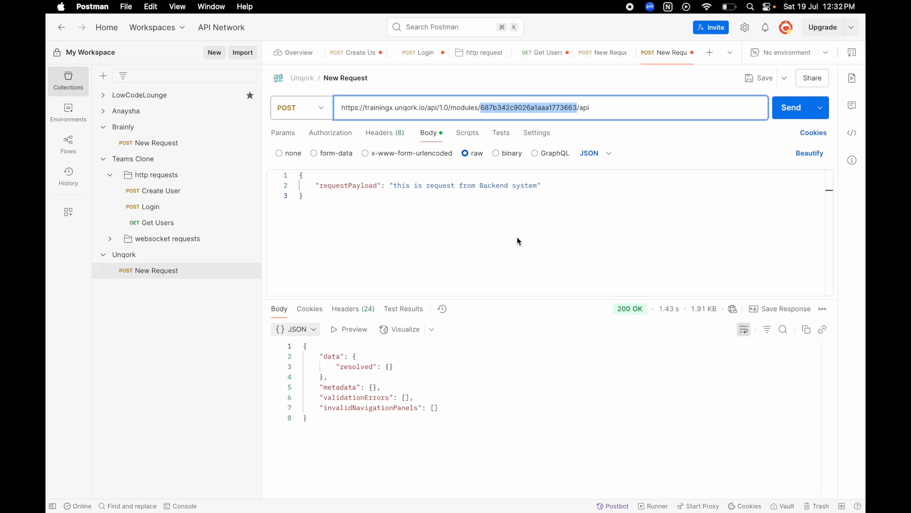
click(790, 115)
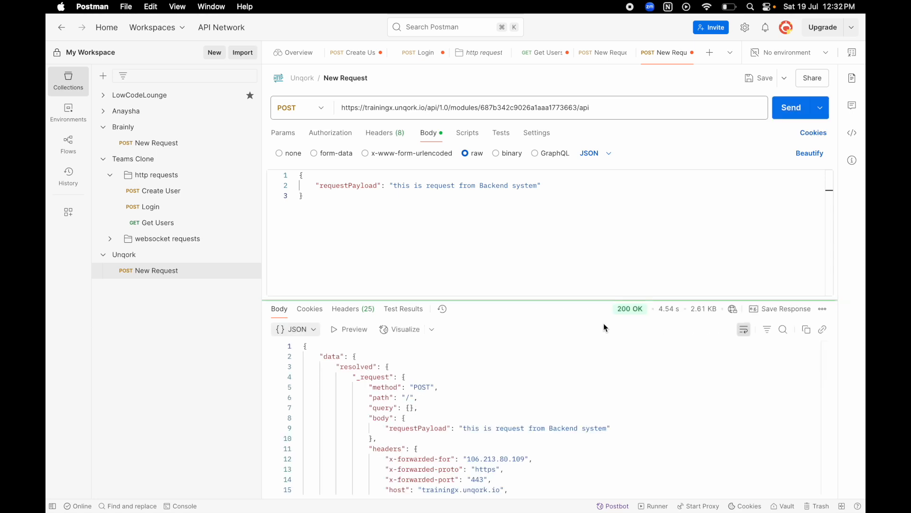
mouse_move(633, 314)
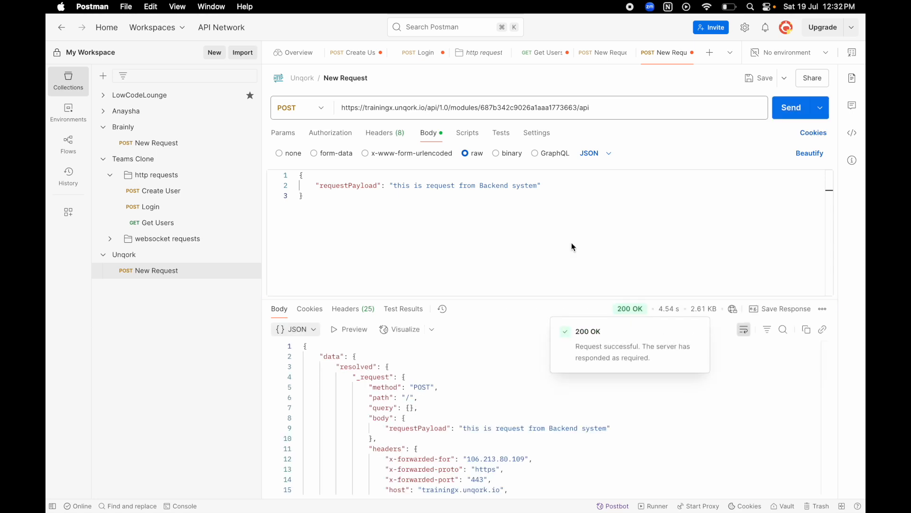
Step: Enlarge the response area and examine the status and the _request object in the returned JSON
click(609, 107)
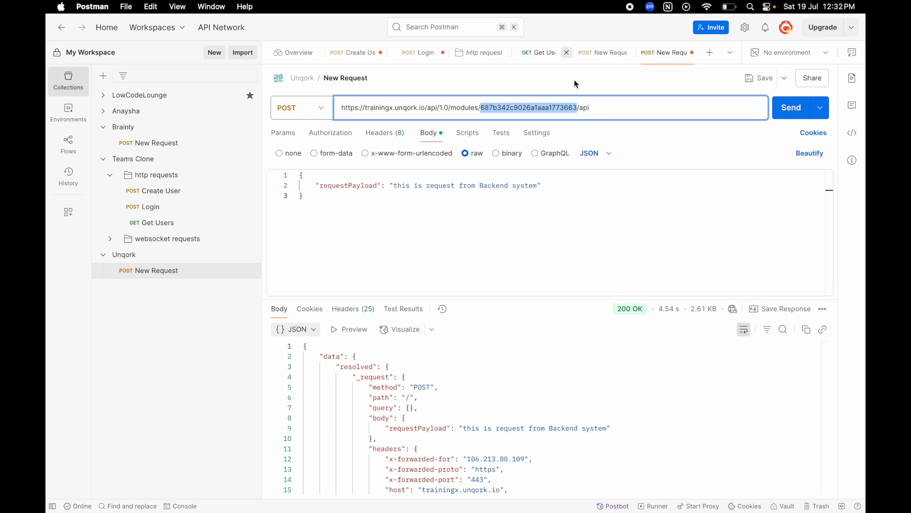
click(596, 107)
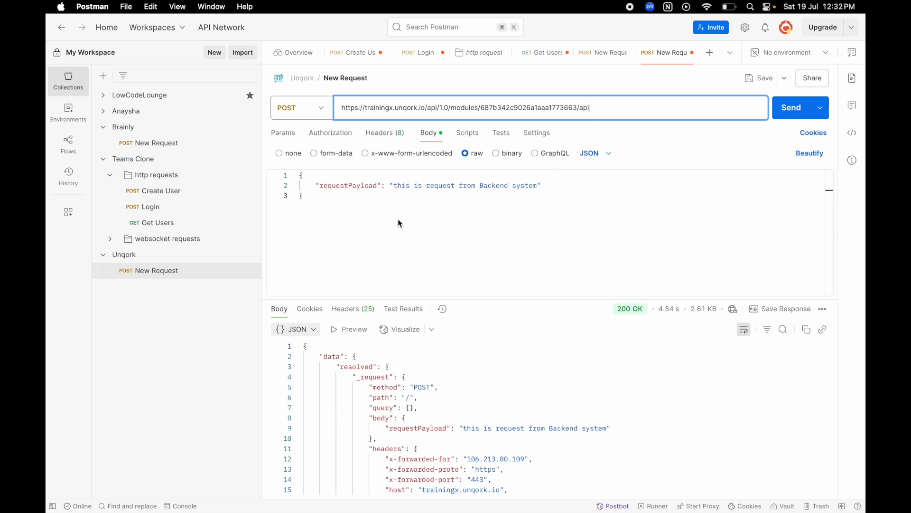
drag(310, 192, 303, 180)
click(317, 194)
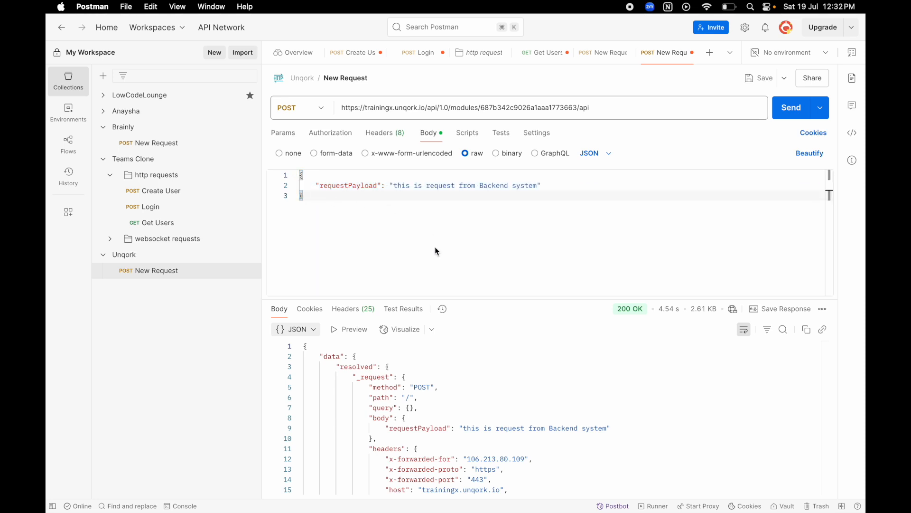
drag(533, 299, 559, 241)
mouse_move(631, 248)
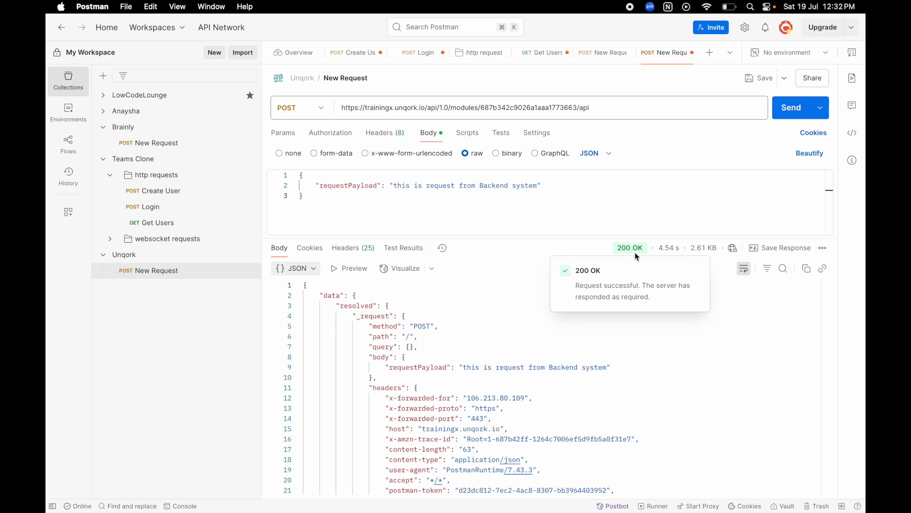
scroll(516, 306, down, 2)
scroll(516, 306, up, 2)
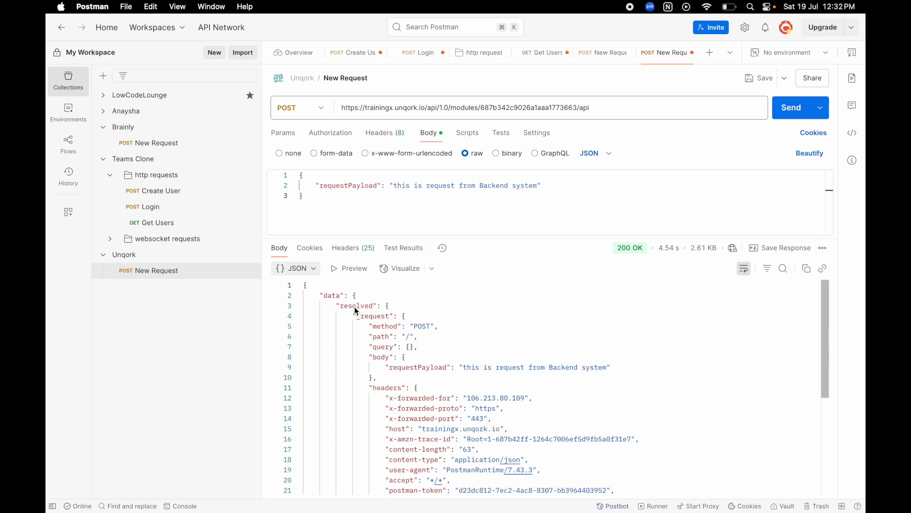
click(377, 316)
scroll(451, 380, down, 1)
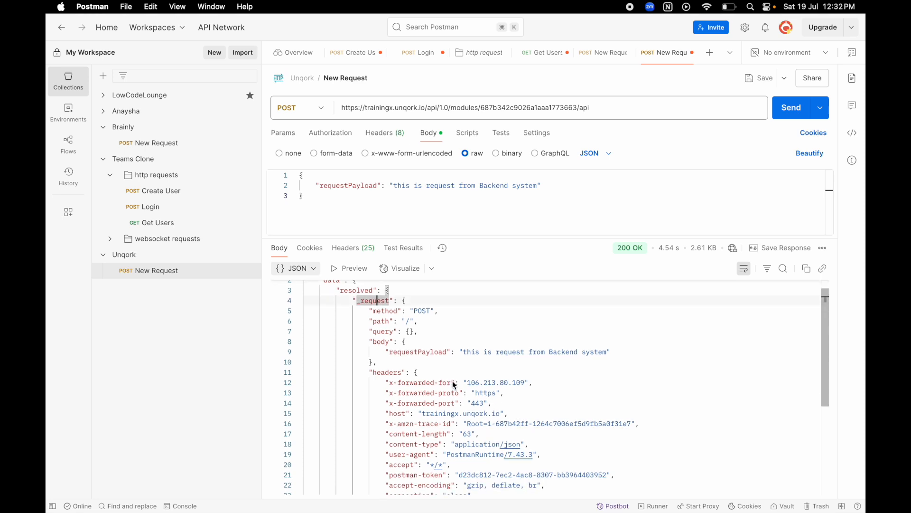
Step: Compare the sent JSON body with the body and headers returned inside the response's _request object
drag(309, 198, 297, 175)
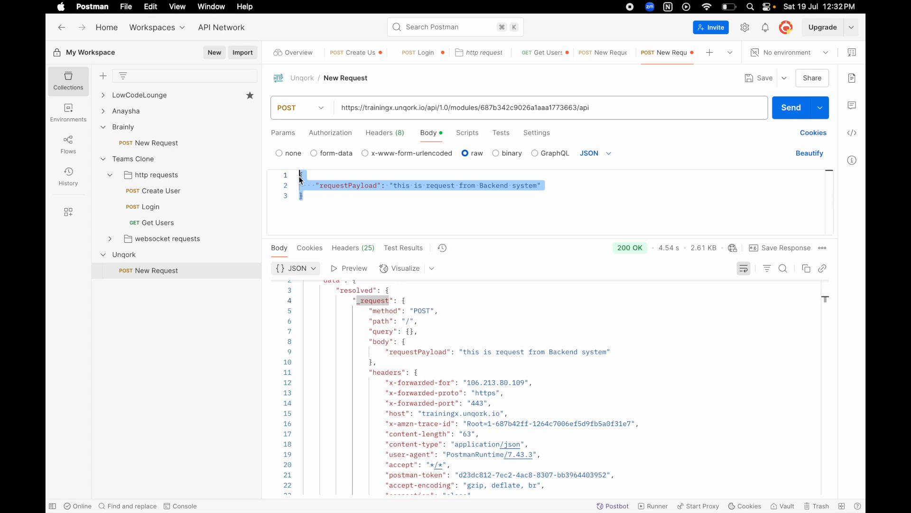
key(super+c)
click(318, 195)
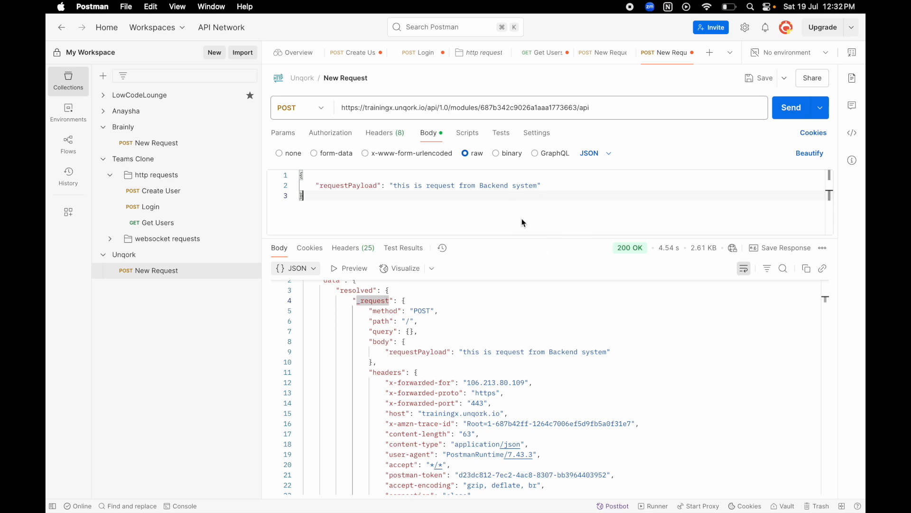
scroll(375, 323, down, 2)
click(362, 322)
drag(362, 326, 649, 461)
scroll(637, 423, up, 2)
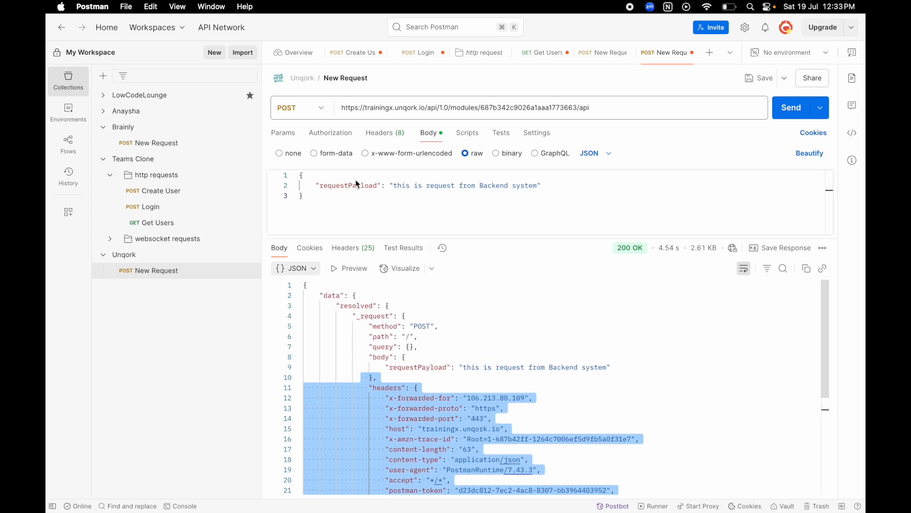
drag(304, 196, 302, 177)
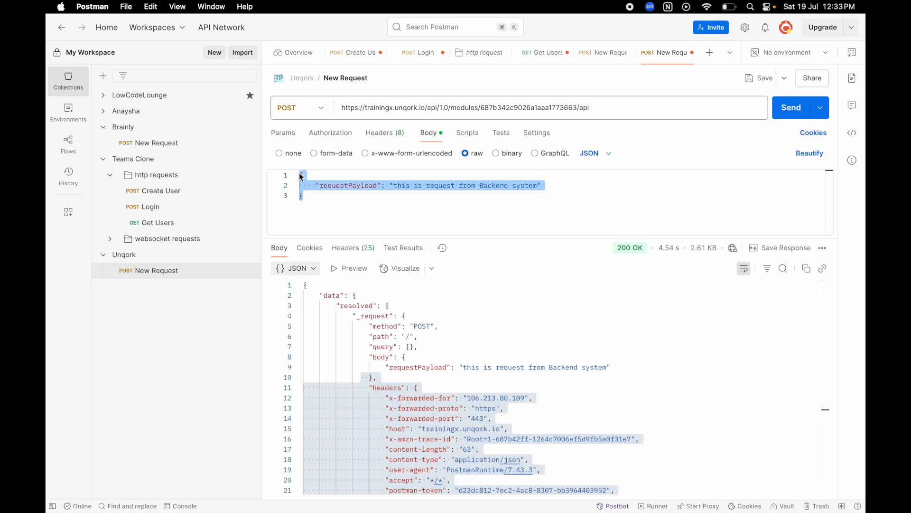
Step: Highlight the JSON request body in Postman and relate it to the _request component in the Unqork webhook module
click(352, 206)
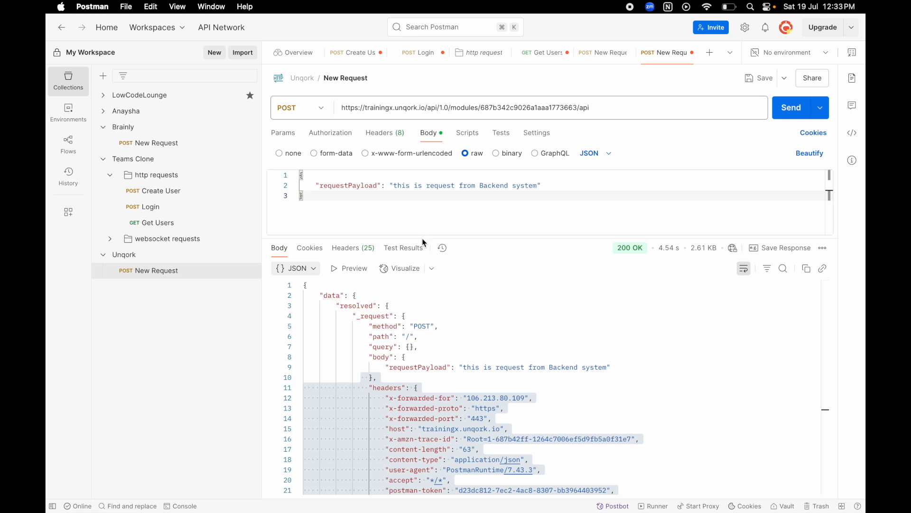
drag(313, 202, 304, 182)
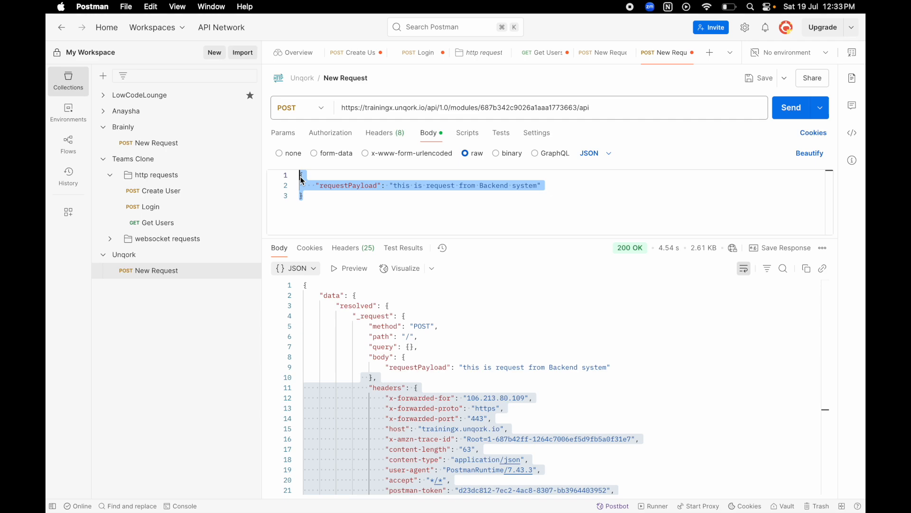
key(super+Tab)
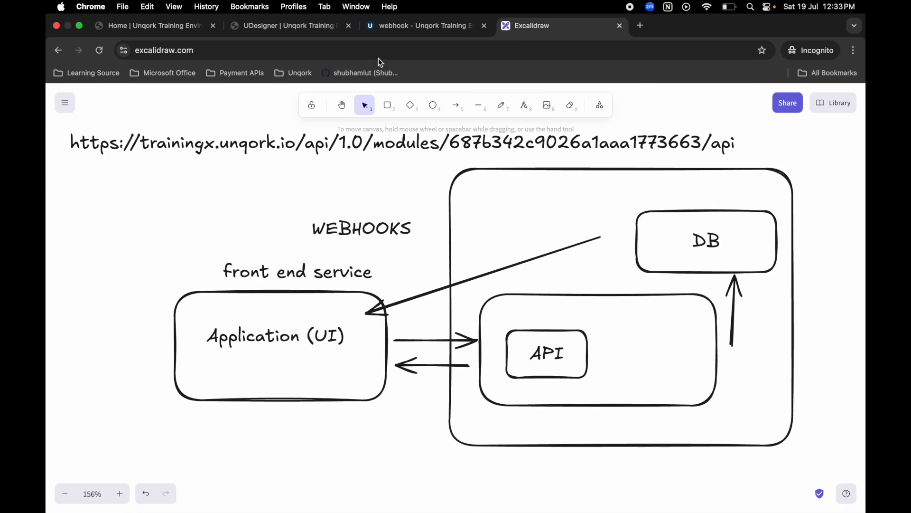
click(413, 28)
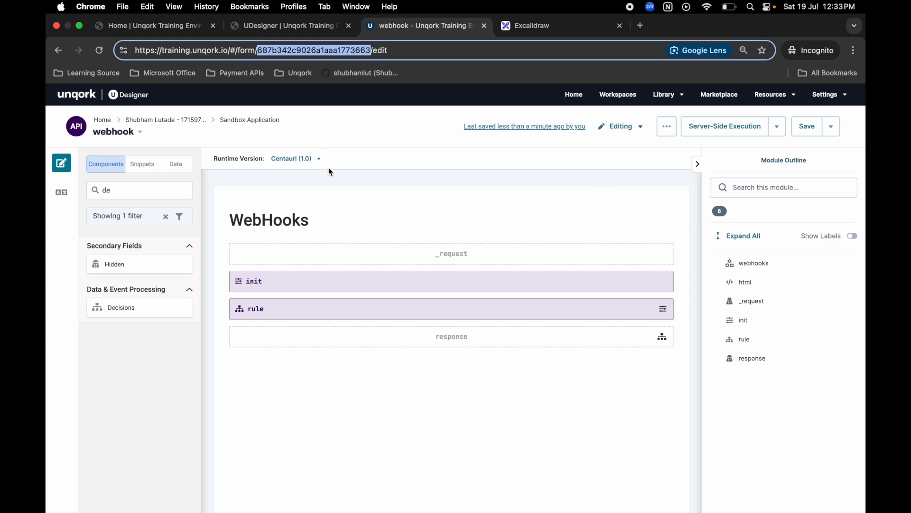
key(super+Tab)
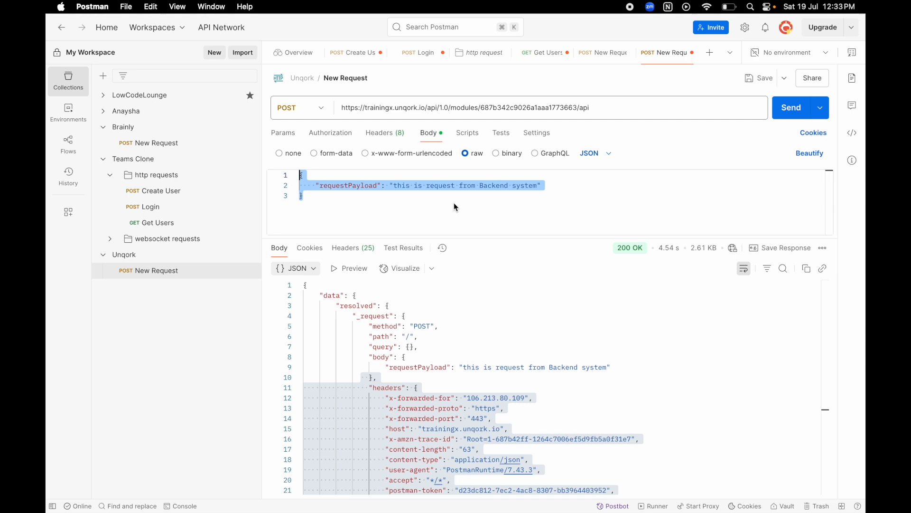
key(super+Tab)
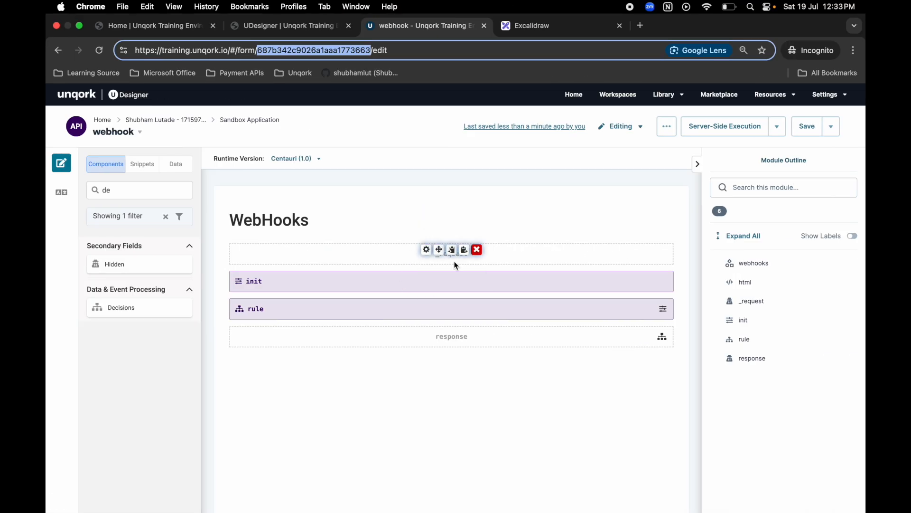
key(super+Tab)
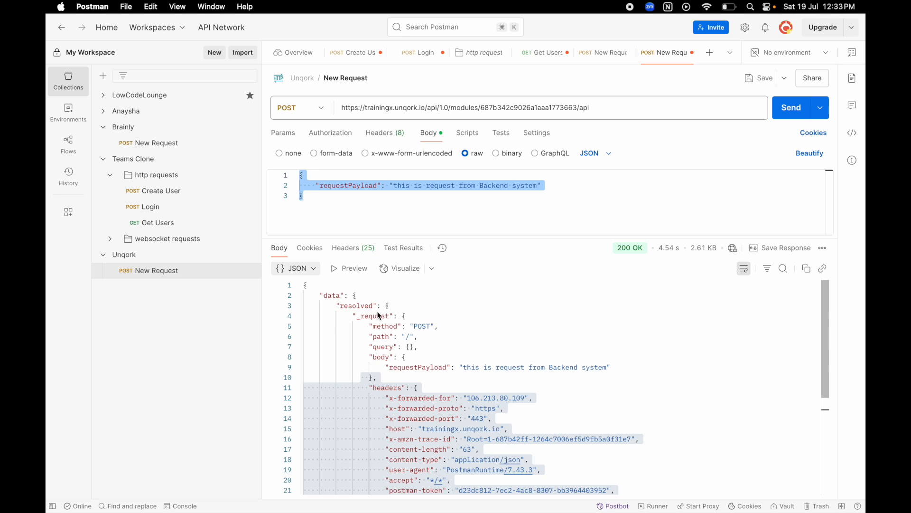
Step: Compare the body and headers sections of the response's _request object with the JSON payload that was sent
double_click(384, 357)
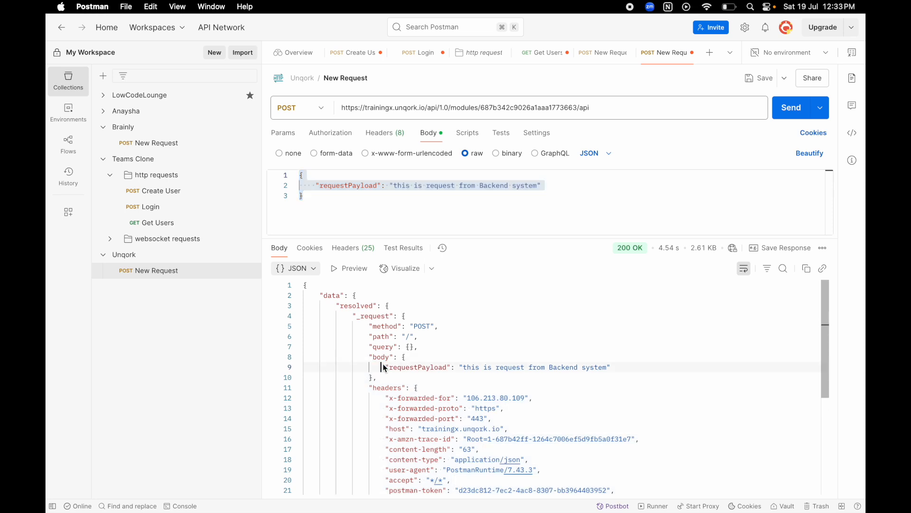
click(370, 377)
click(305, 195)
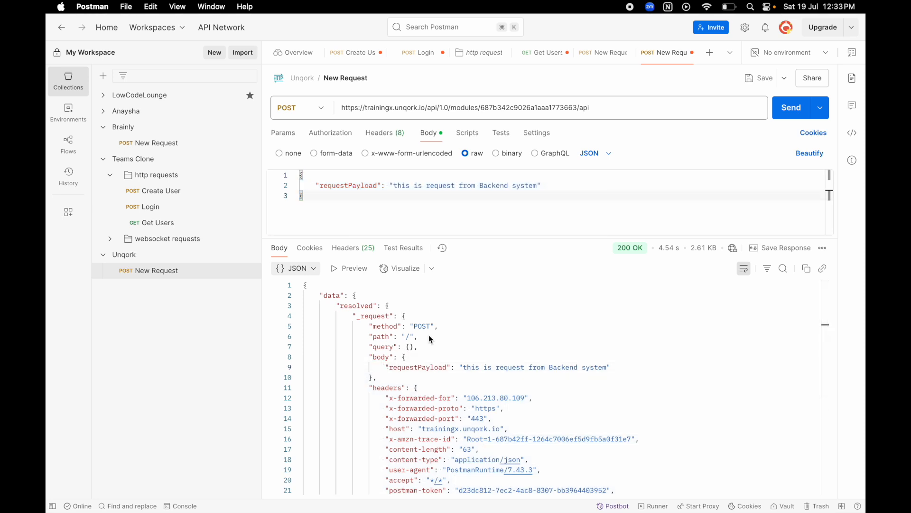
double_click(383, 356)
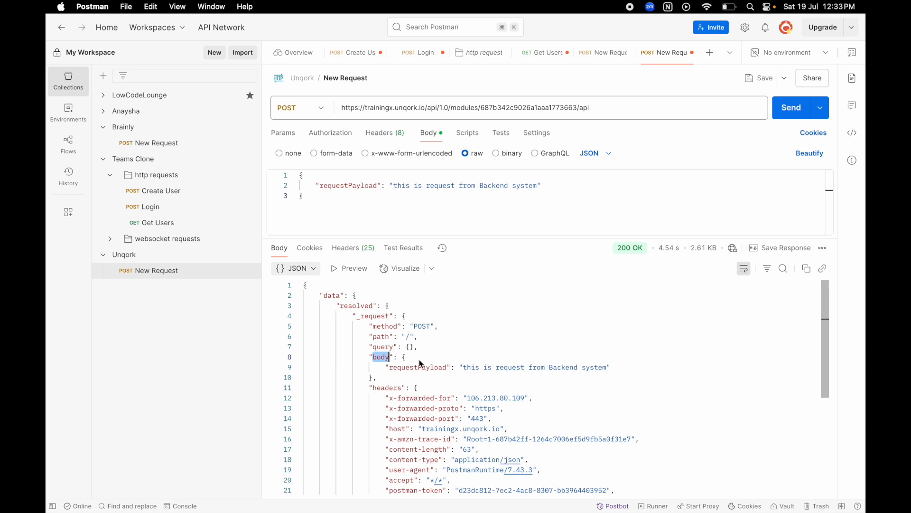
scroll(403, 335, down, 3)
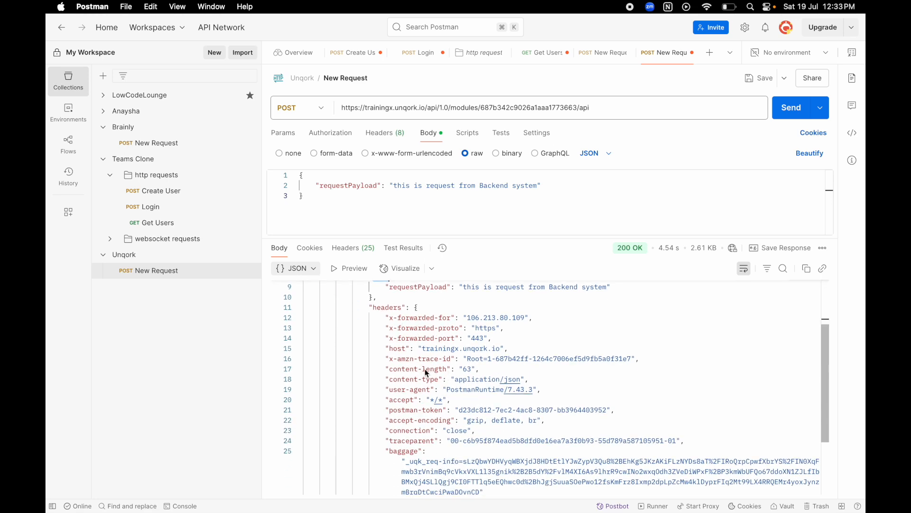
scroll(428, 430, up, 3)
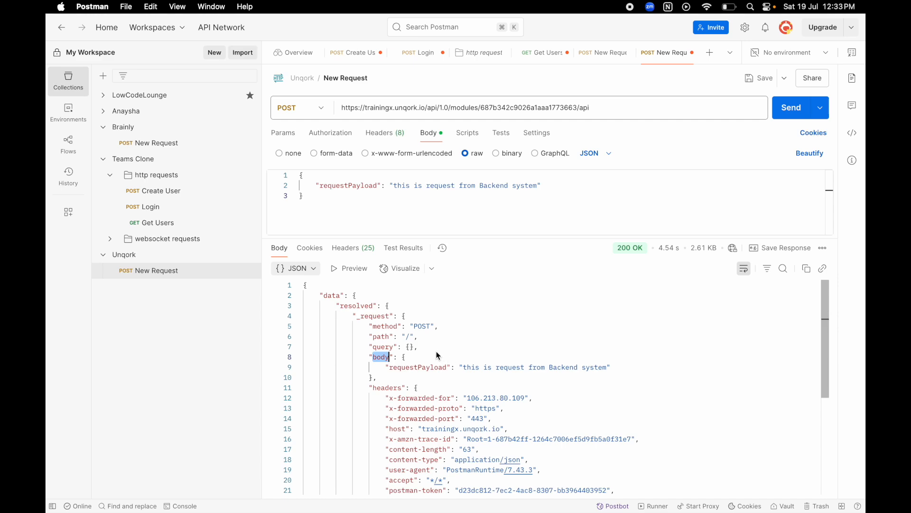
Step: Collapse and re-expand the response's _request object in Postman while matching it to the _request component in the Unqork module
key(super+Tab)
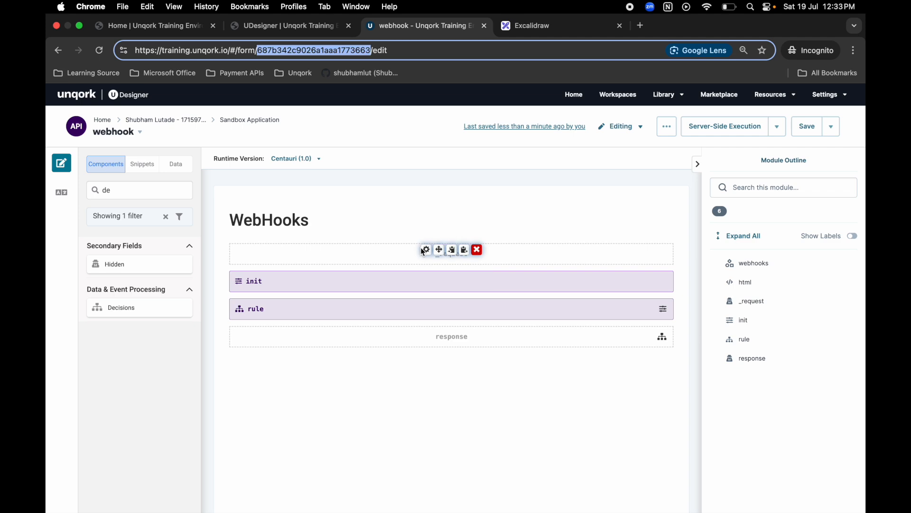
key(super+Tab)
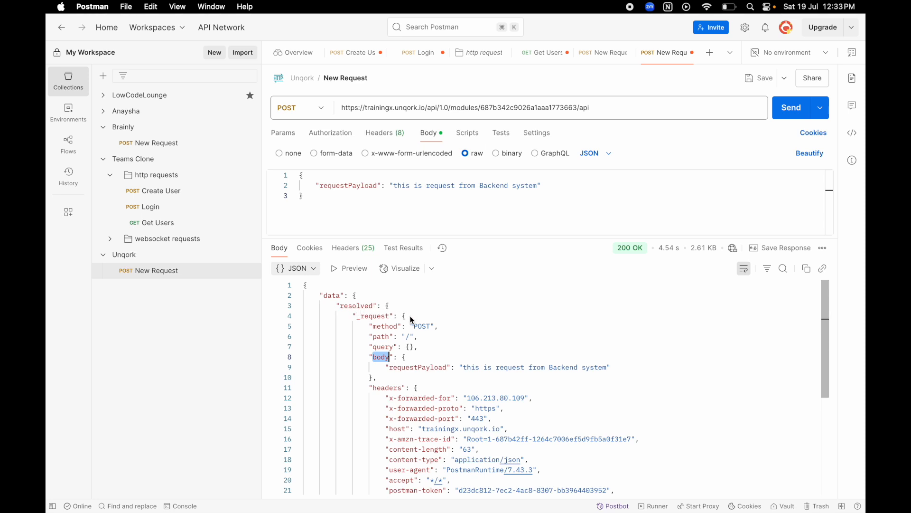
click(298, 316)
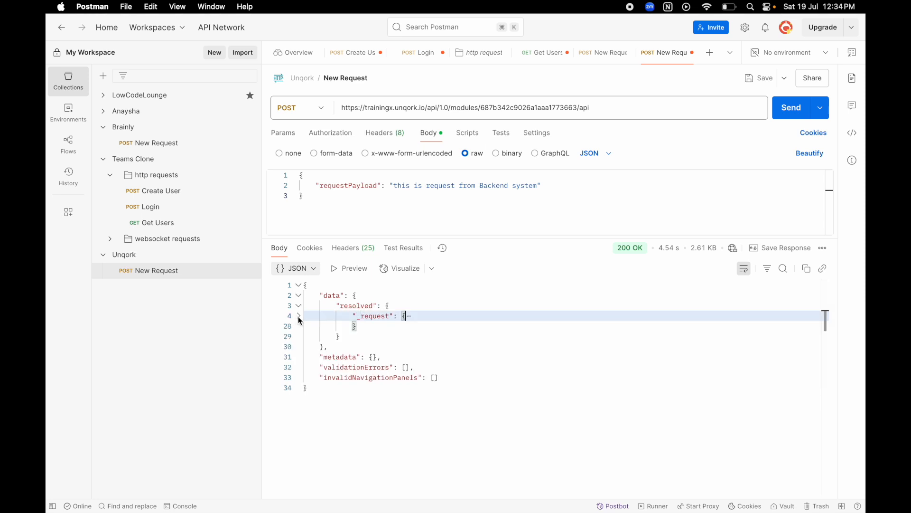
key(ctrl+Right)
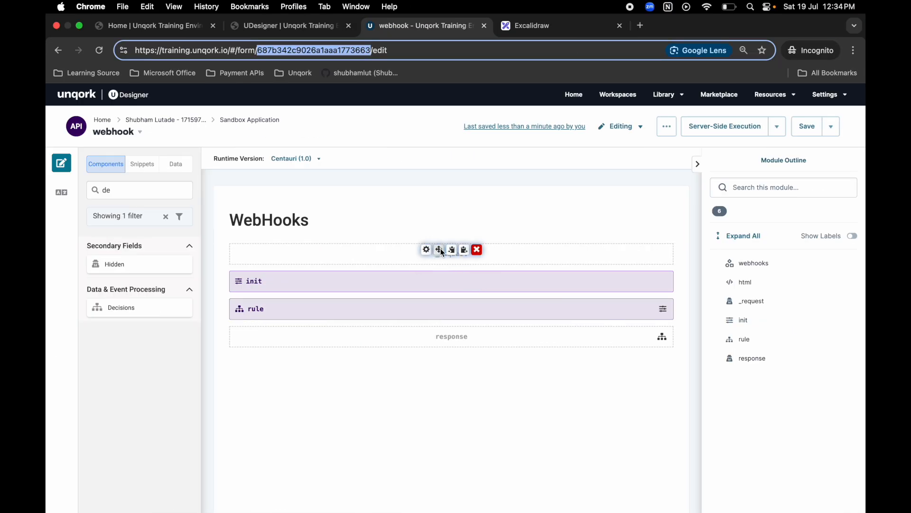
key(ctrl+Left)
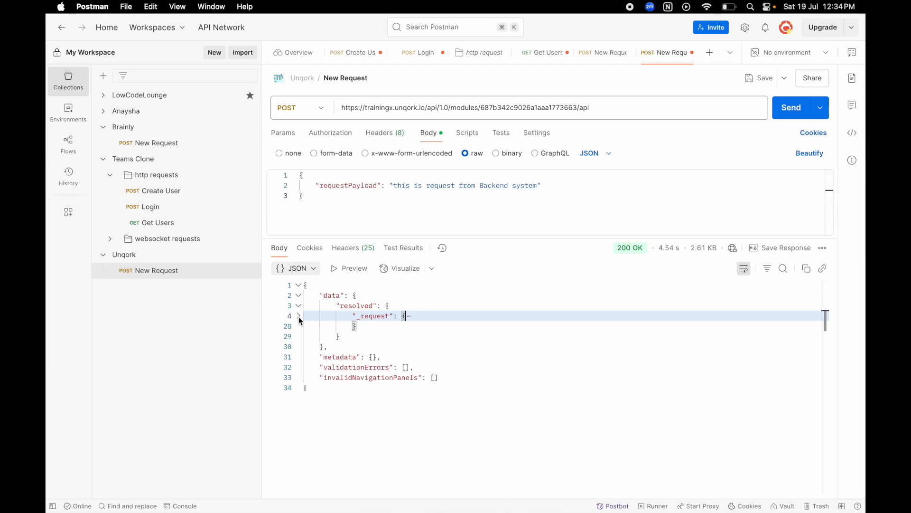
click(299, 316)
key(ctrl+Right)
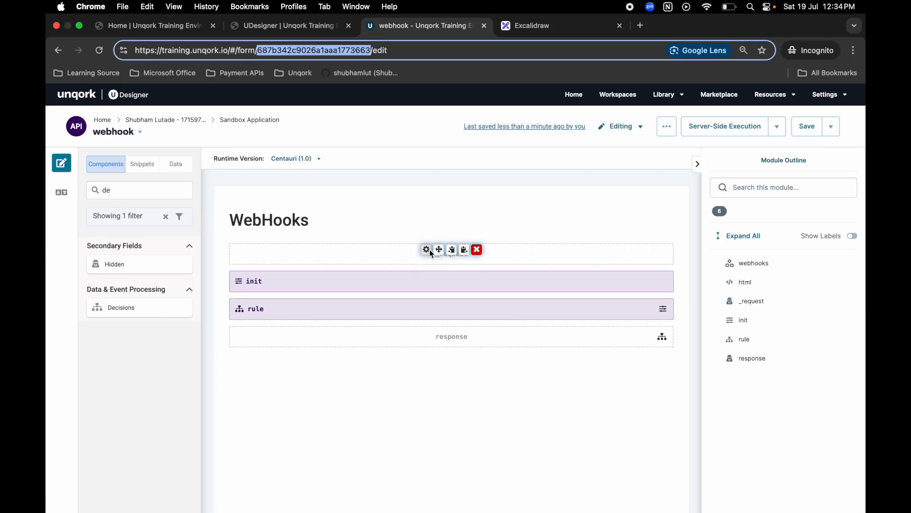
key(ctrl+Left)
key(ctrl+Right)
key(ctrl+Left)
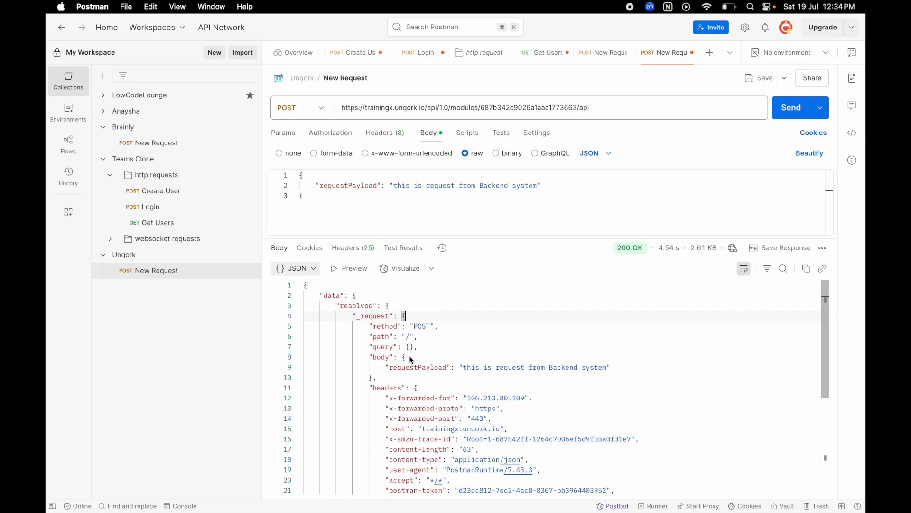
key(ctrl+Right)
key(ctrl+Left)
key(ctrl+Right)
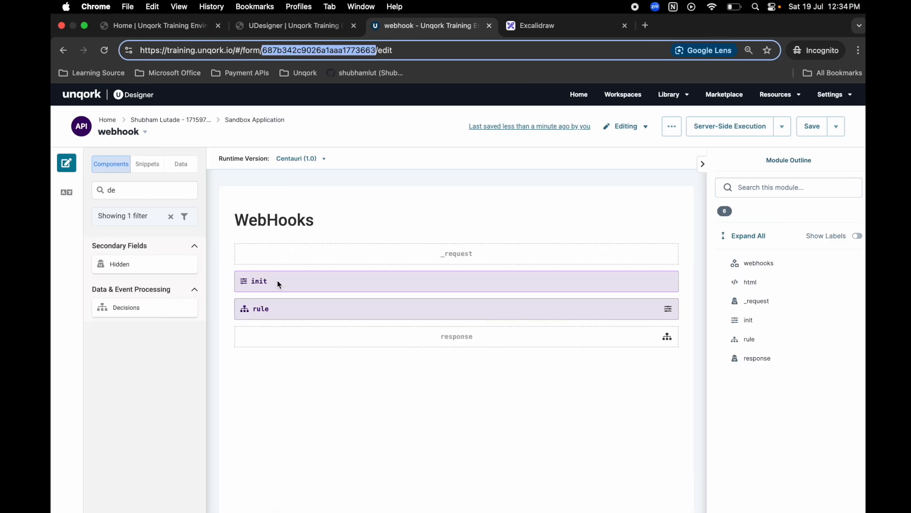
mouse_move(411, 263)
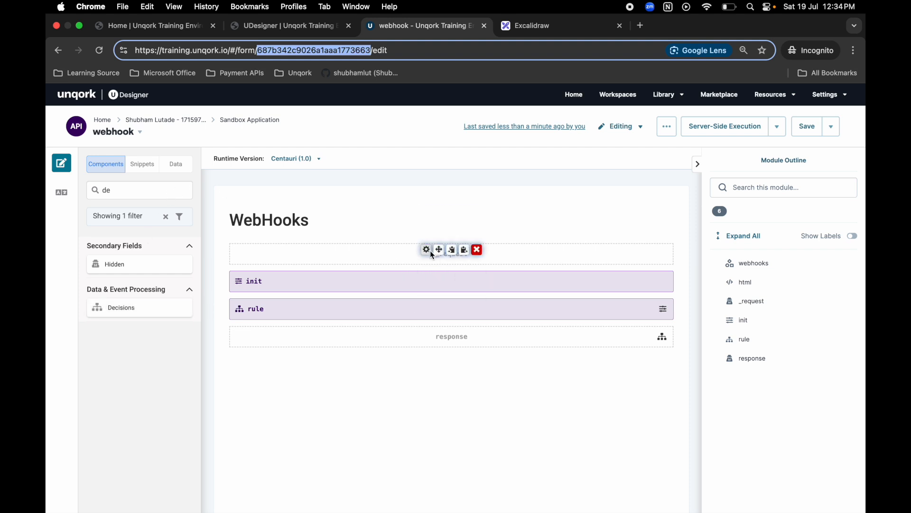
key(ctrl+Left)
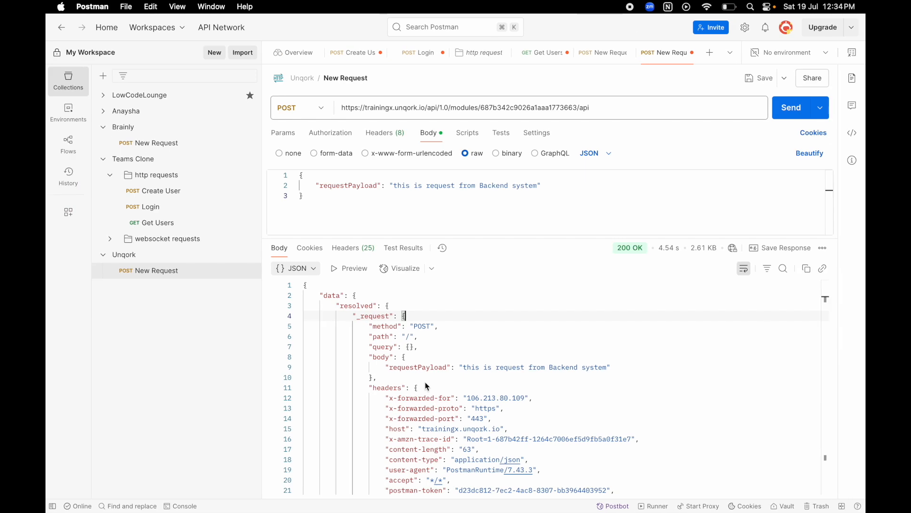
Step: Trace the nesting of _request, body and requestPayload in Postman's JSON response
double_click(376, 315)
double_click(385, 357)
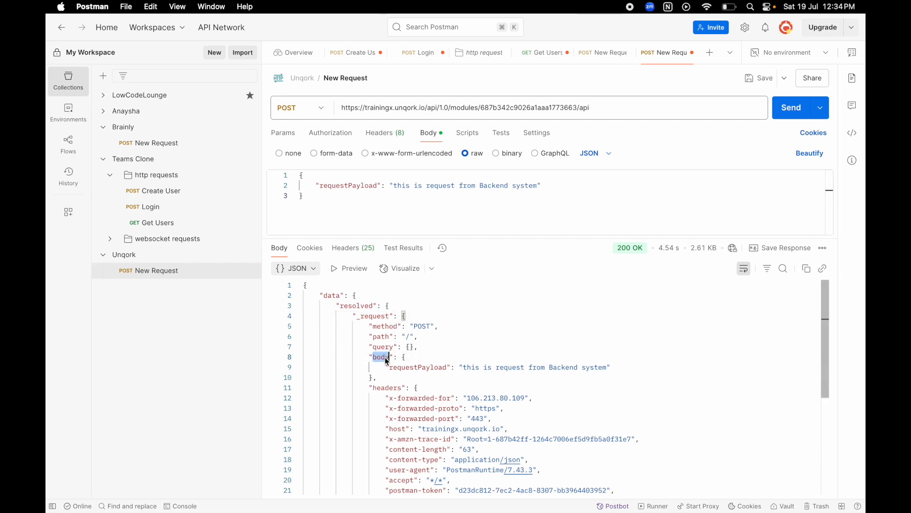
double_click(415, 367)
click(382, 357)
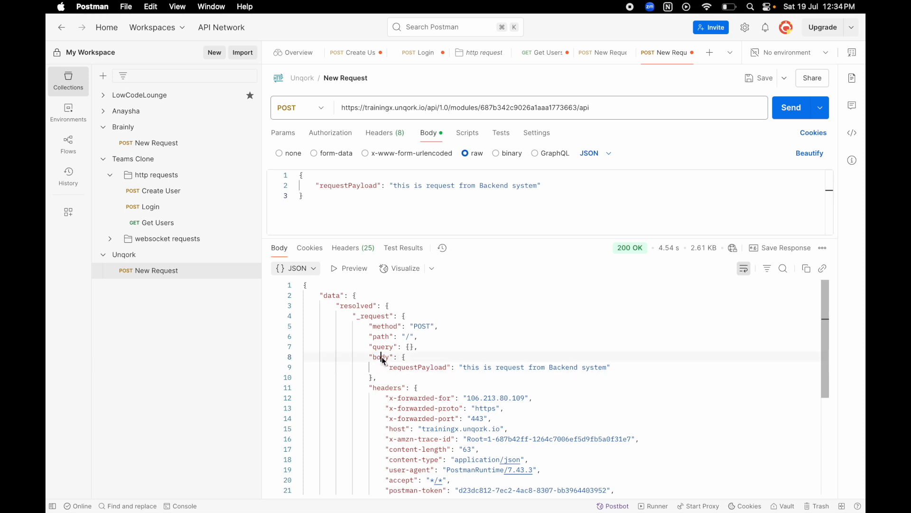
double_click(425, 367)
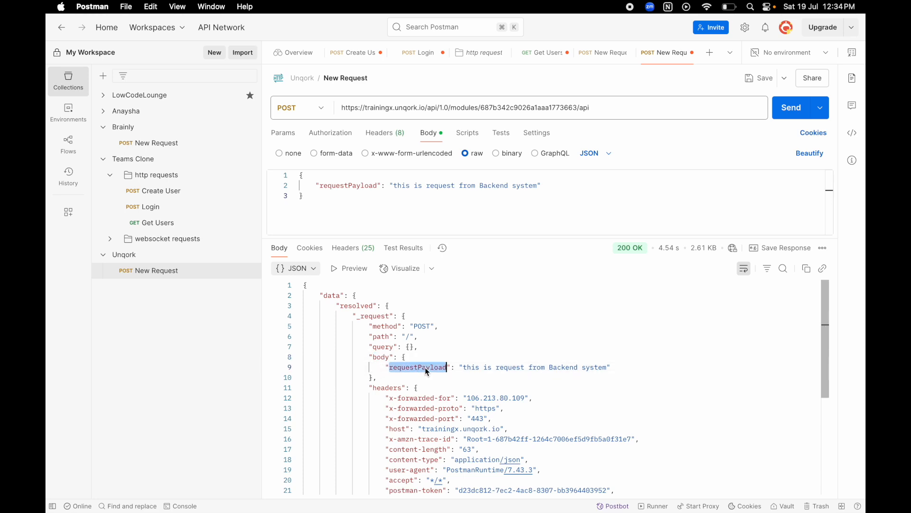
double_click(375, 316)
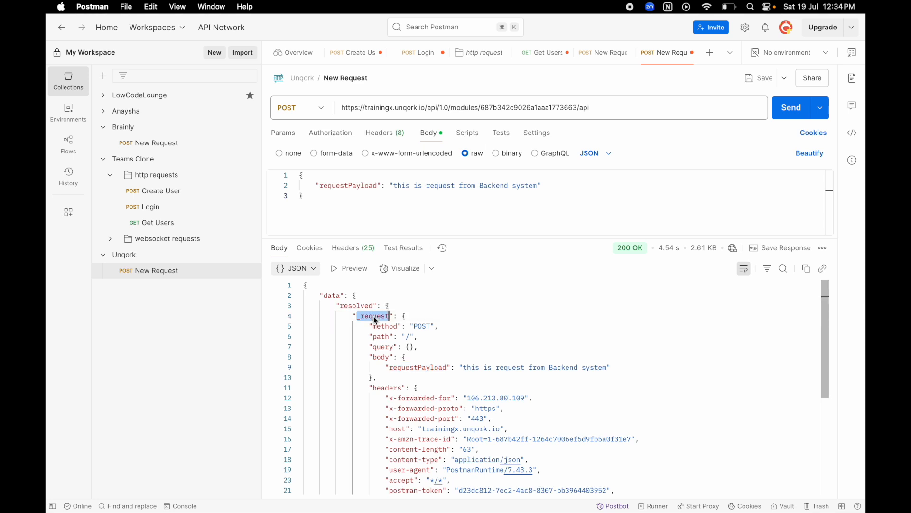
double_click(382, 358)
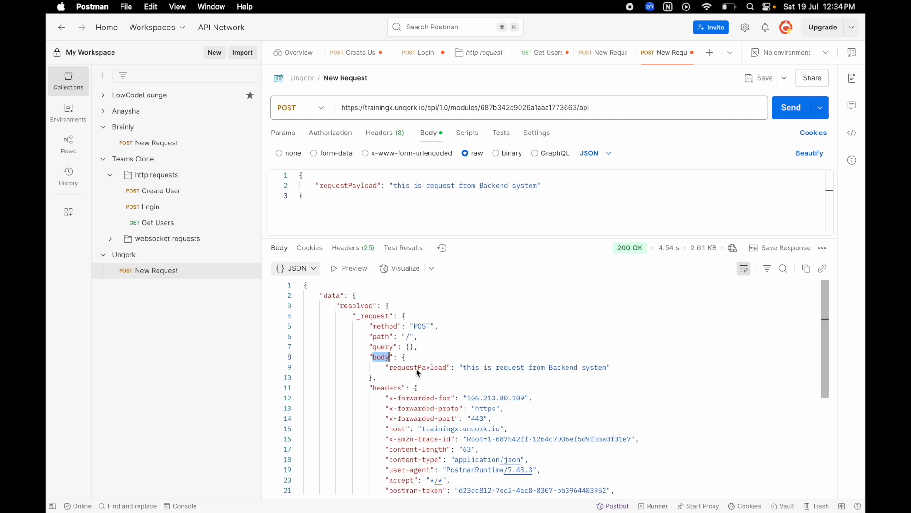
double_click(417, 368)
Step: Switch to the Unqork webhook module, search the components for "dwf" and add a Data Workflow component to the canvas
key(ctrl+Right)
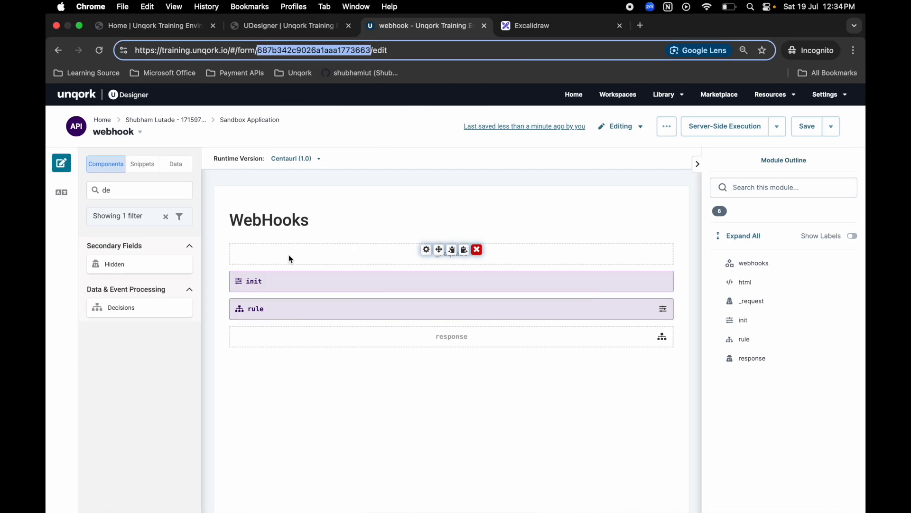
click(132, 197)
key(super+a)
text(dw)
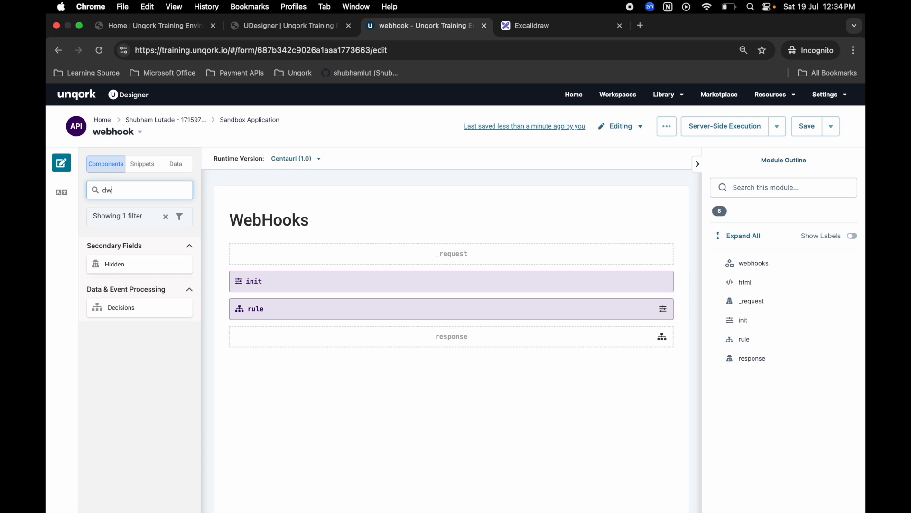
drag(126, 266, 357, 349)
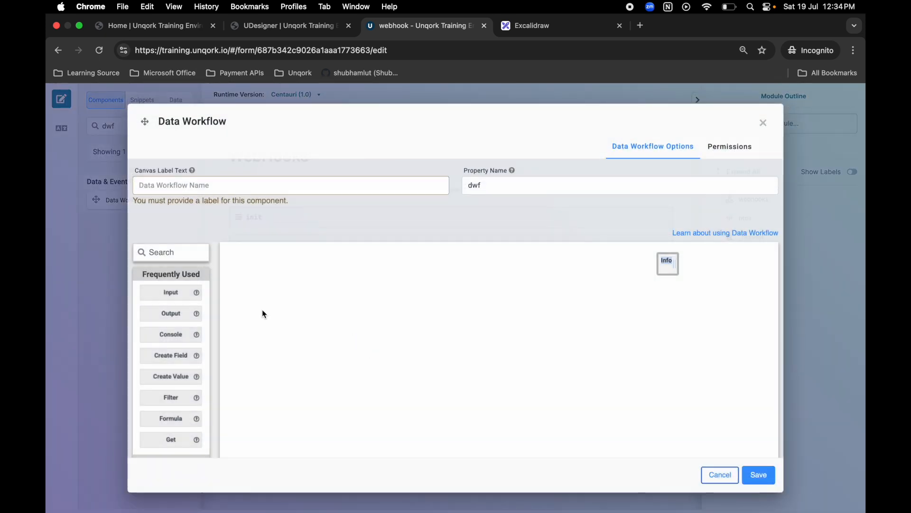
Step: Add an Input operator to the data workflow and set its component to _request
drag(176, 290, 322, 348)
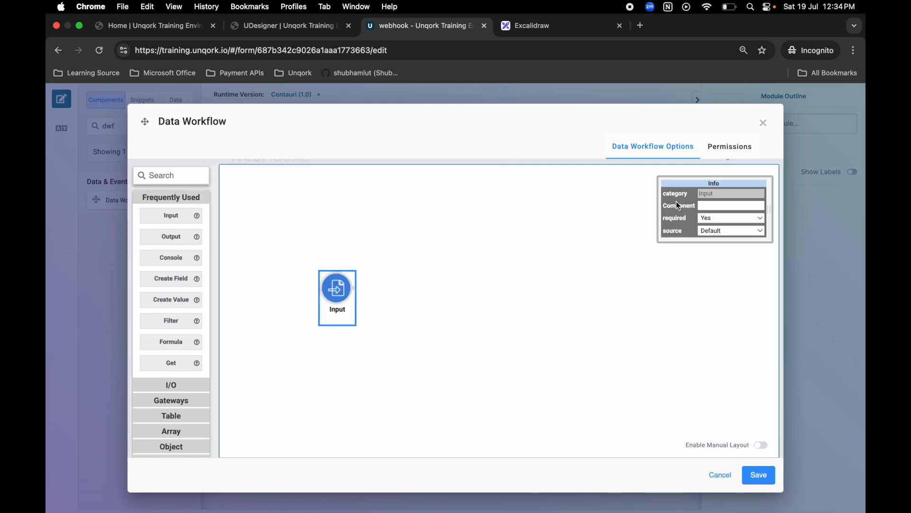
click(734, 206)
text(_)
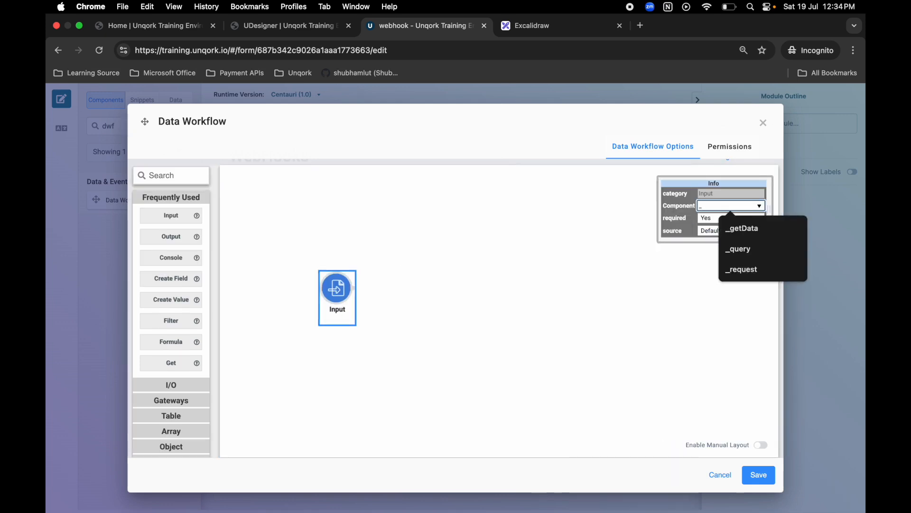
click(779, 266)
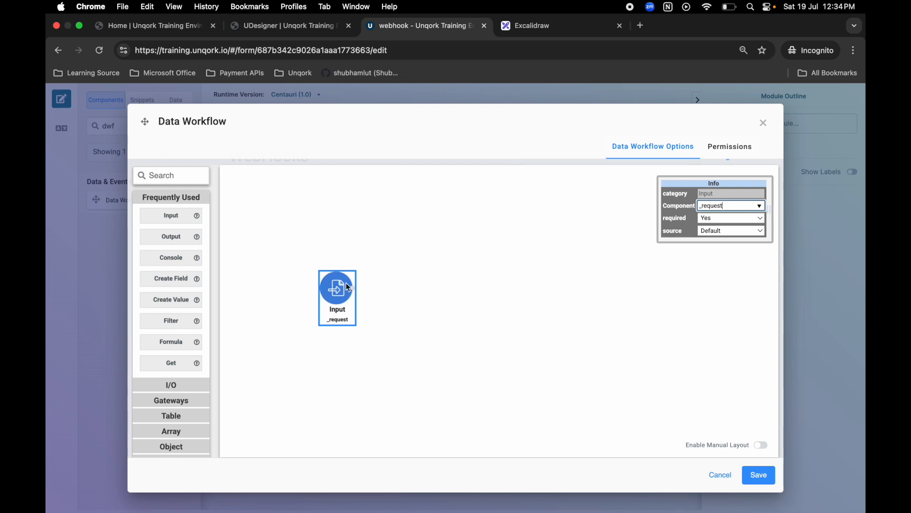
Step: Check the body key under _request in Postman's response and return to the Unqork data workflow
key(super+Tab)
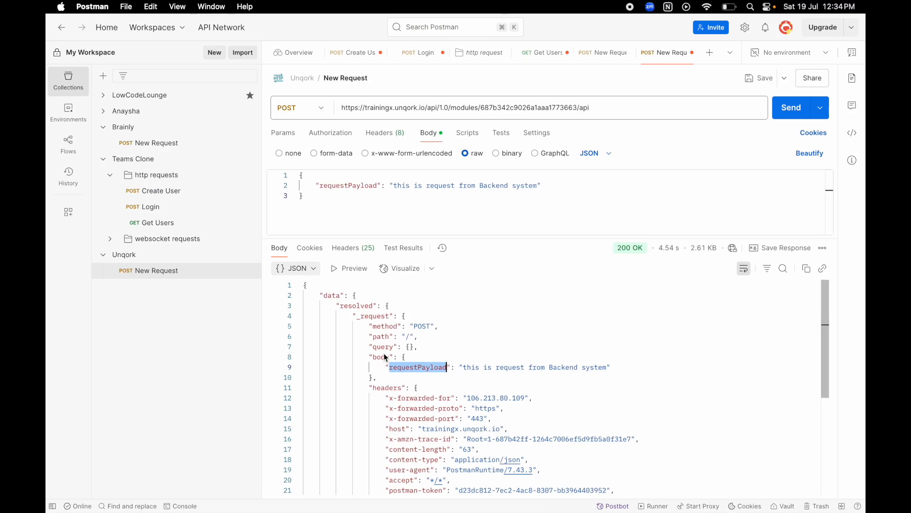
click(383, 356)
key(ctrl+Right)
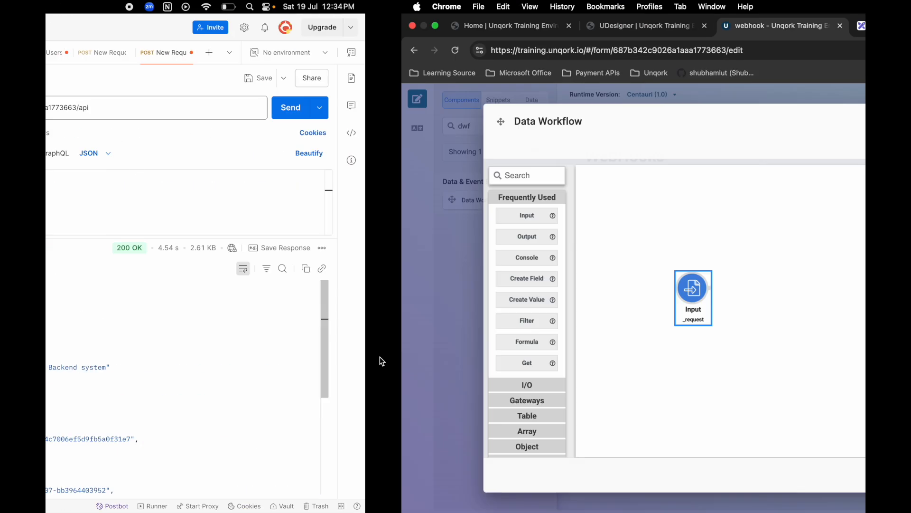
Step: Set the Input operator's component to _request.body.requestPayload, copying the requestPayload key from Postman's response
text(.)
text(body)
key(ctrl+Left)
double_click(417, 367)
key(super+c)
key(ctrl+Right)
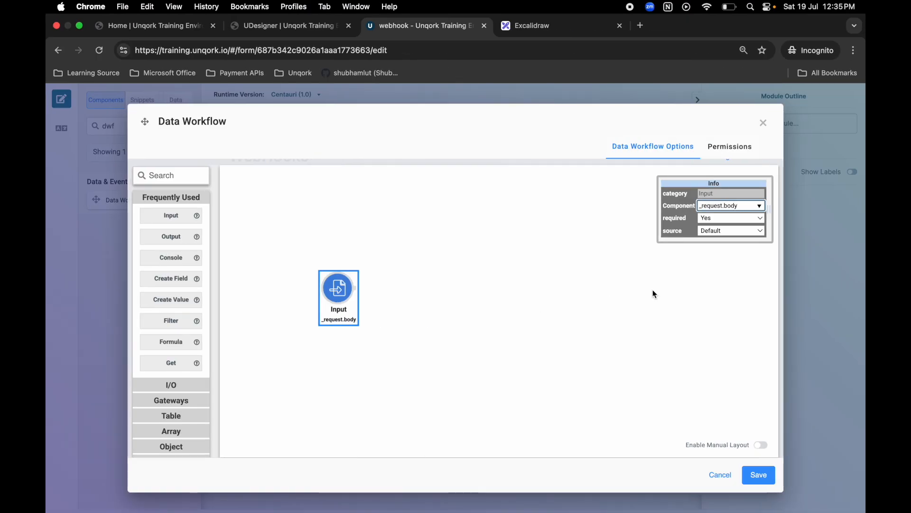
text(.)
key(super+v)
click(254, 239)
click(184, 182)
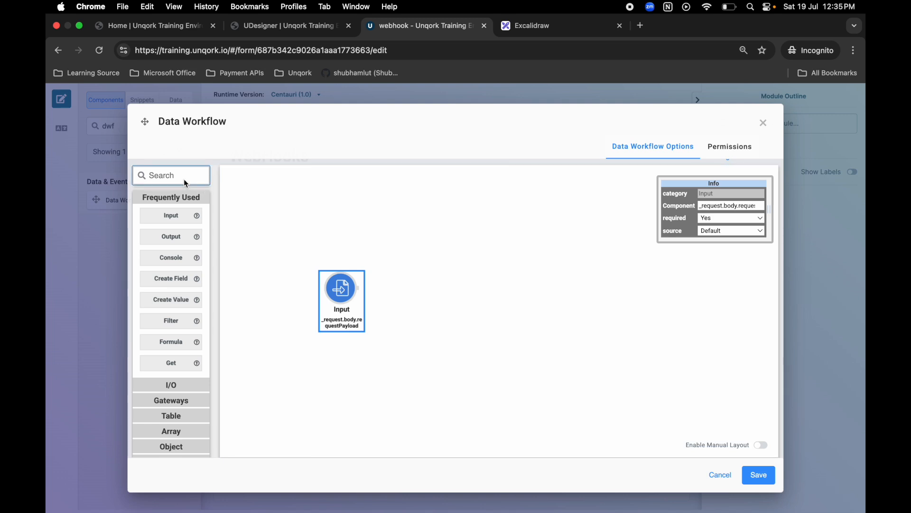
drag(170, 257, 445, 308)
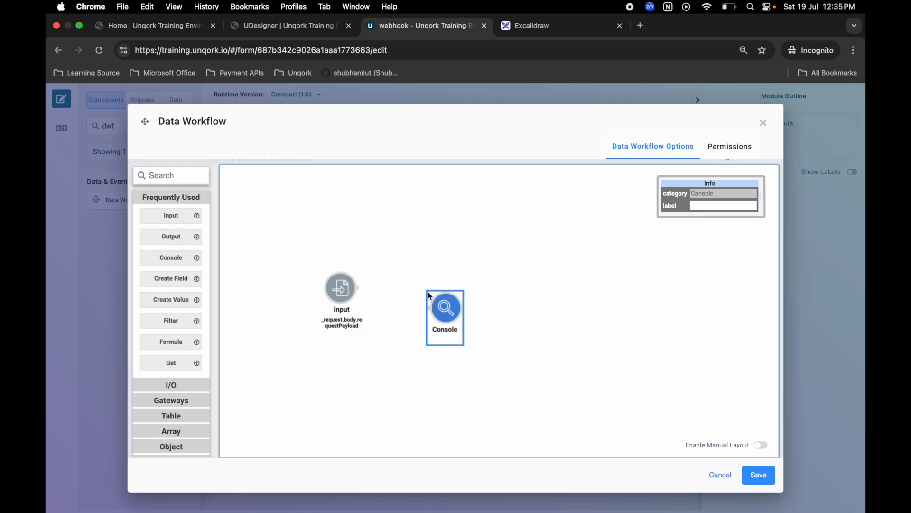
drag(360, 292, 409, 306)
click(311, 196)
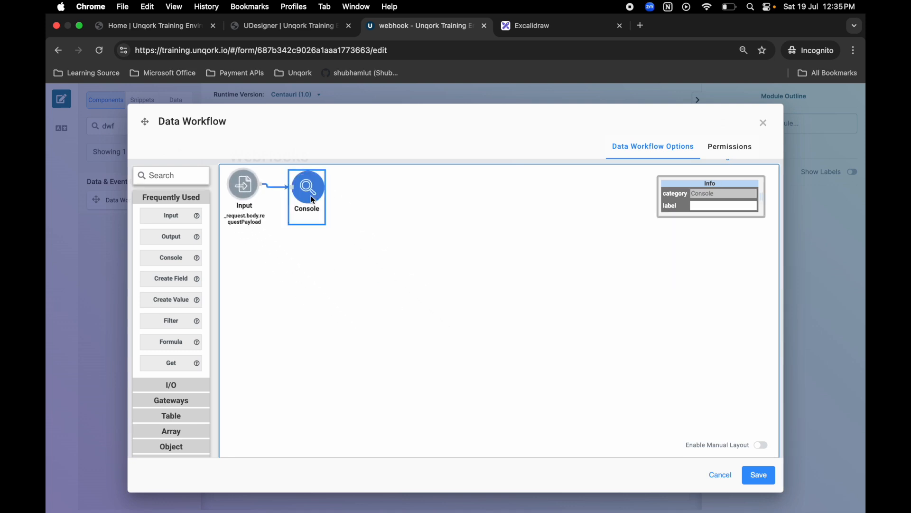
key(Delete)
Step: Add an Output operator to the data workflow, connect the Input operator to it and save the workflow
drag(174, 237, 298, 257)
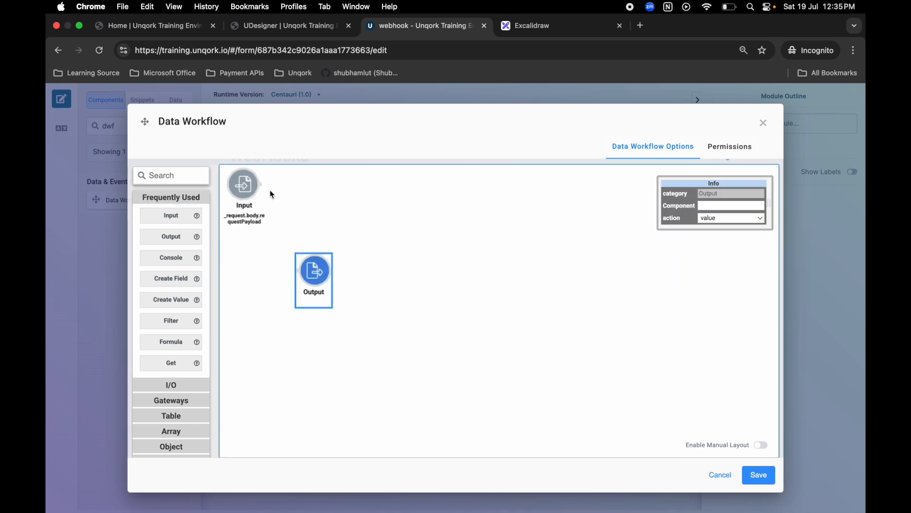
drag(260, 184, 292, 272)
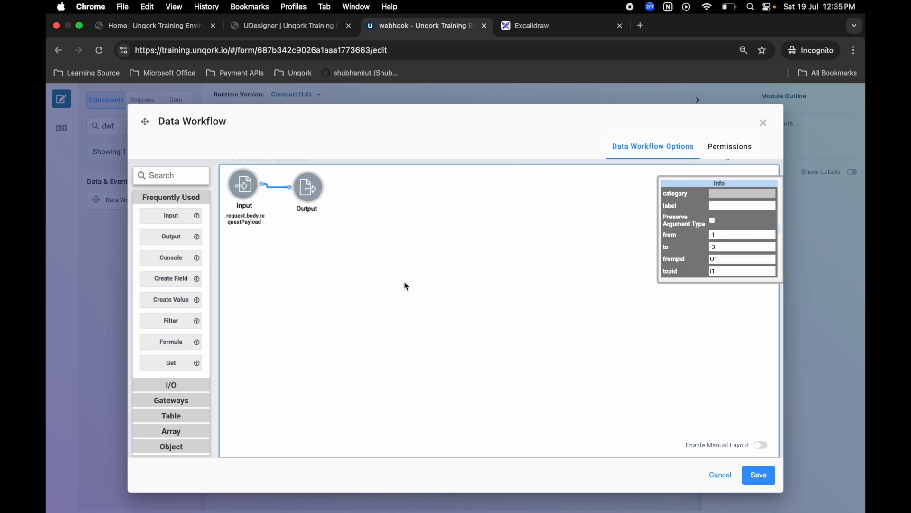
click(763, 481)
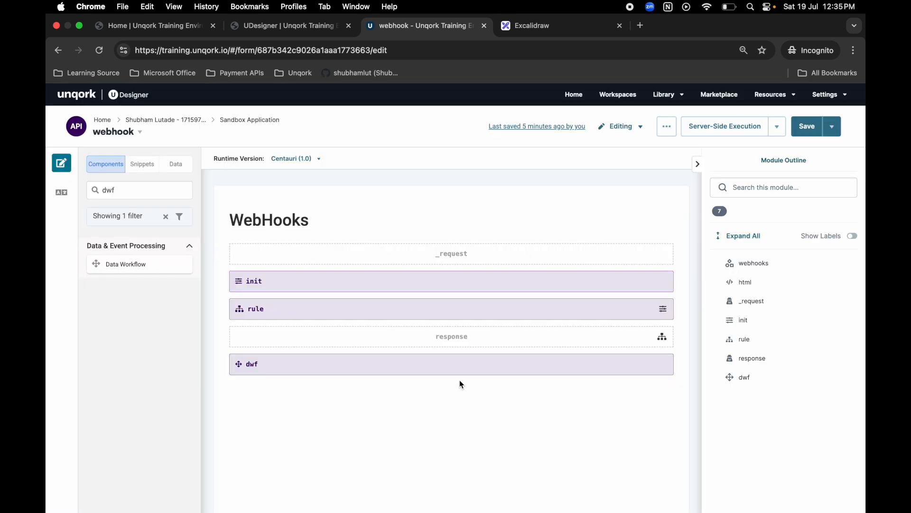
Step: Open the settings of the hidden response component, copy its property ID and close the settings
mouse_move(440, 340)
click(426, 333)
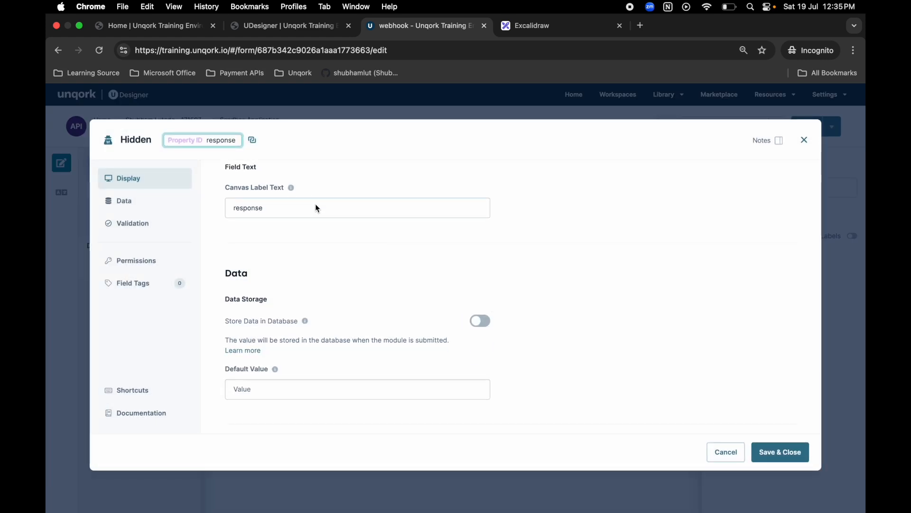
double_click(215, 141)
key(super+c)
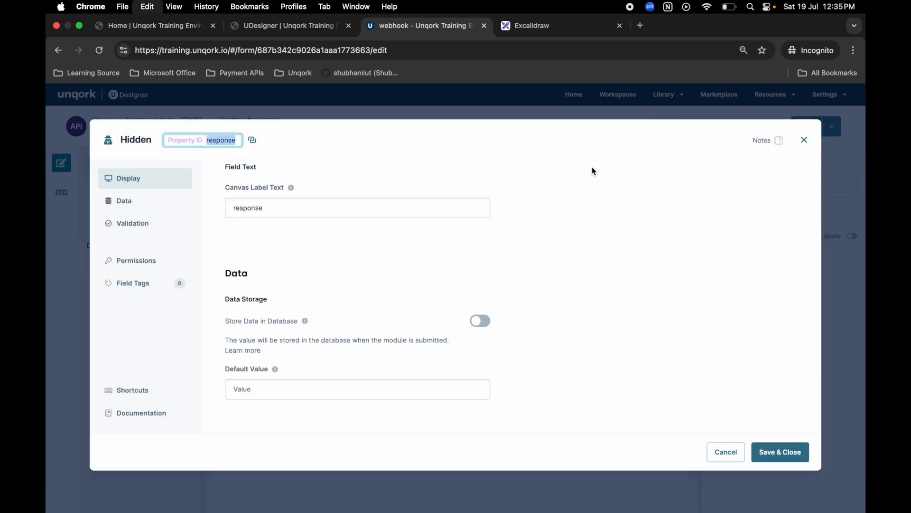
click(805, 140)
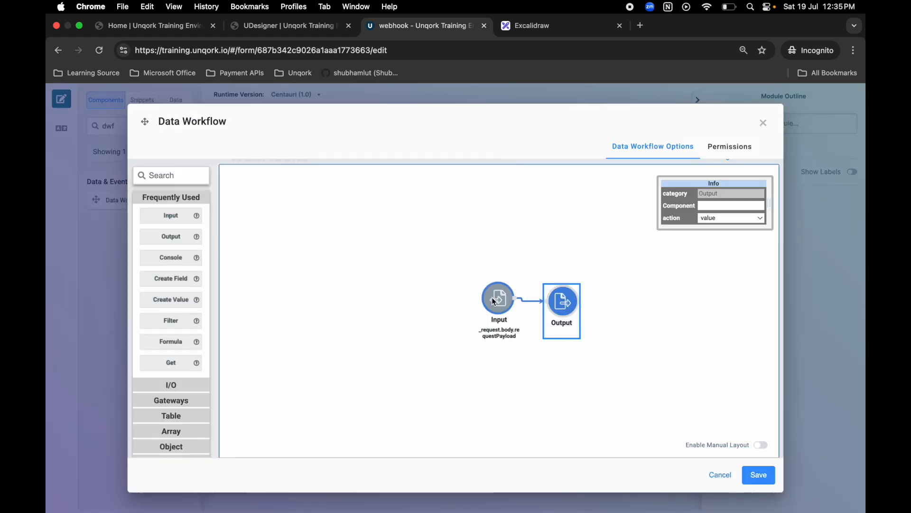
Step: Set the Output operator's component in the data workflow to response, then save the workflow and the module
click(492, 297)
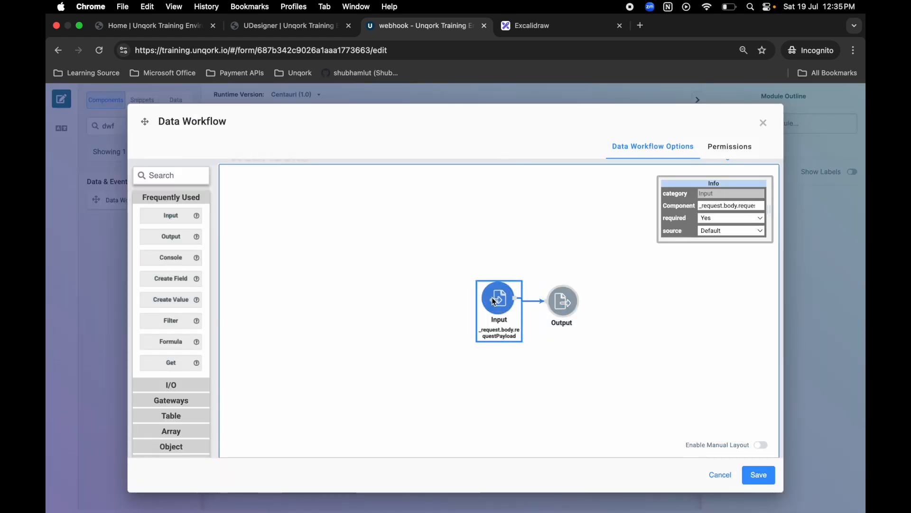
click(563, 301)
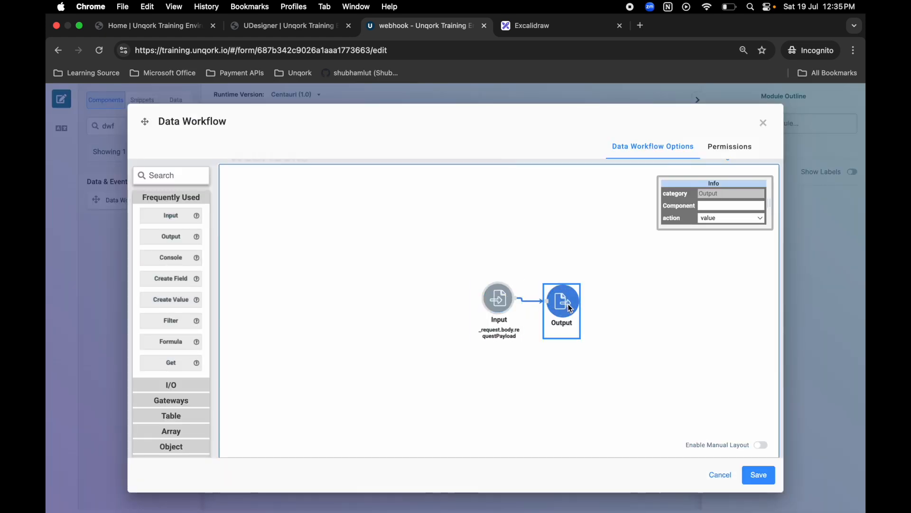
click(718, 207)
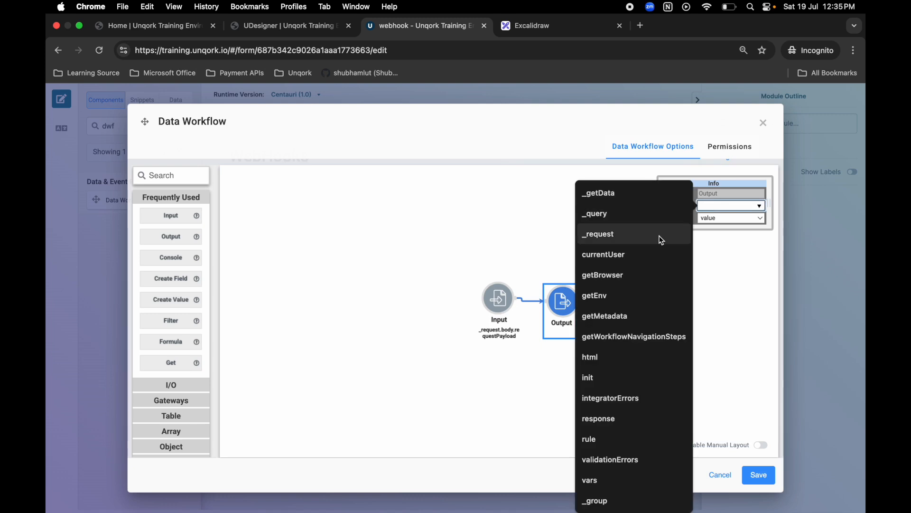
key(super+v)
click(752, 224)
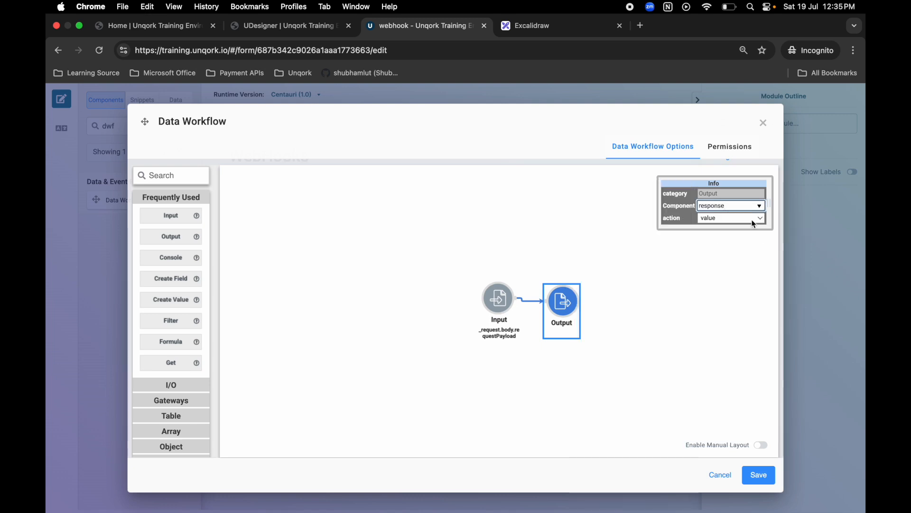
click(696, 303)
click(574, 308)
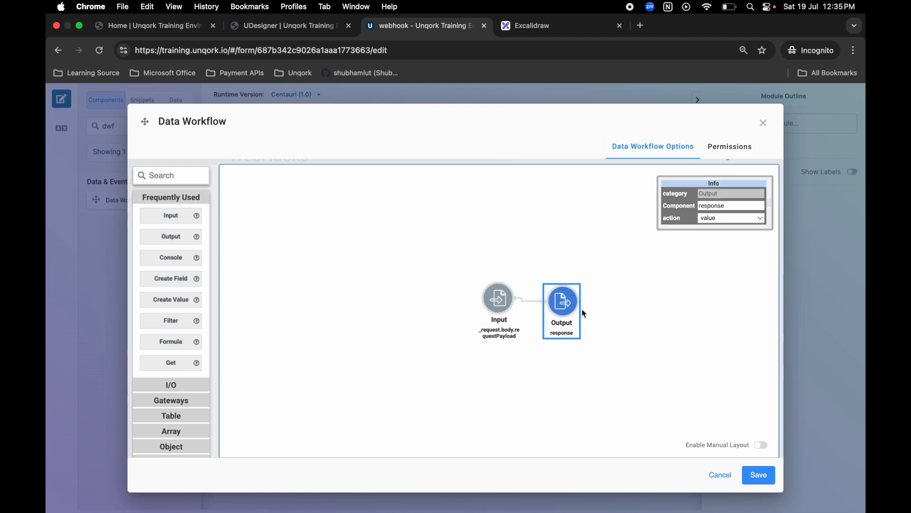
click(762, 477)
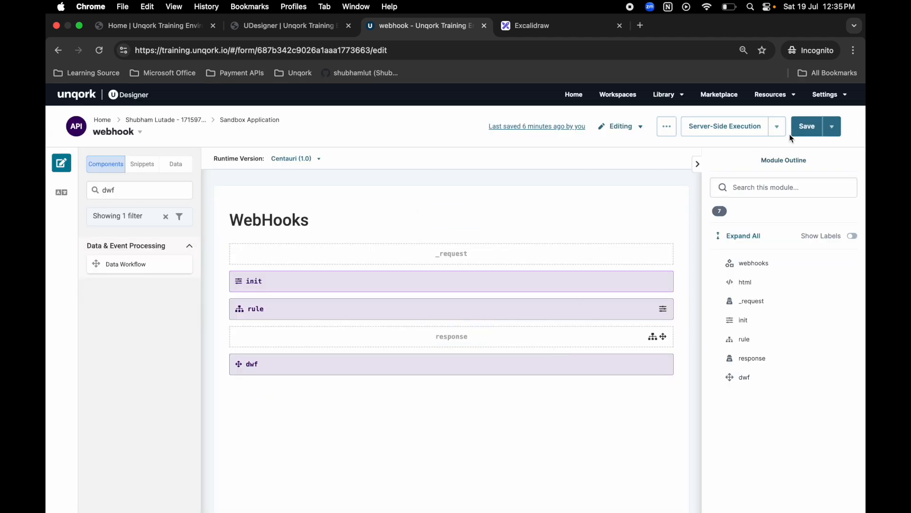
click(804, 129)
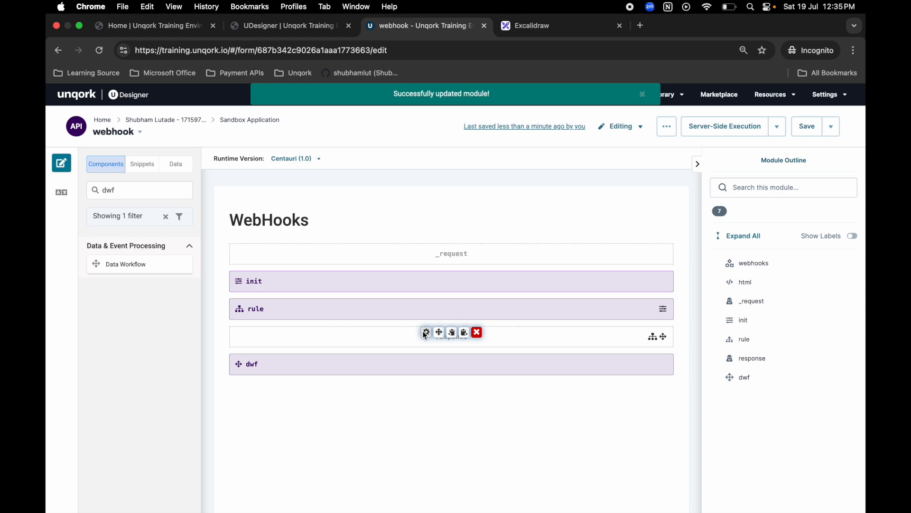
Step: Enable Store Data in Database for the hidden response component and save the module
key(ctrl+Left)
key(ctrl+Right)
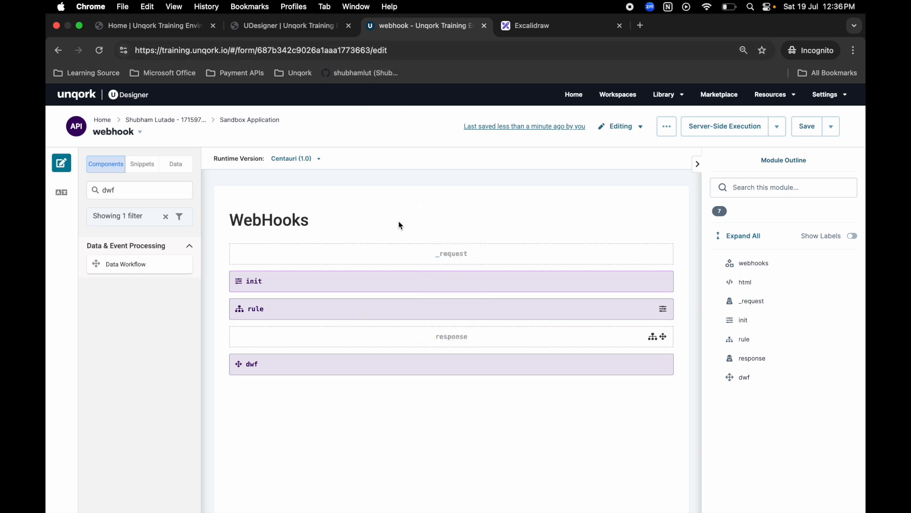
click(428, 331)
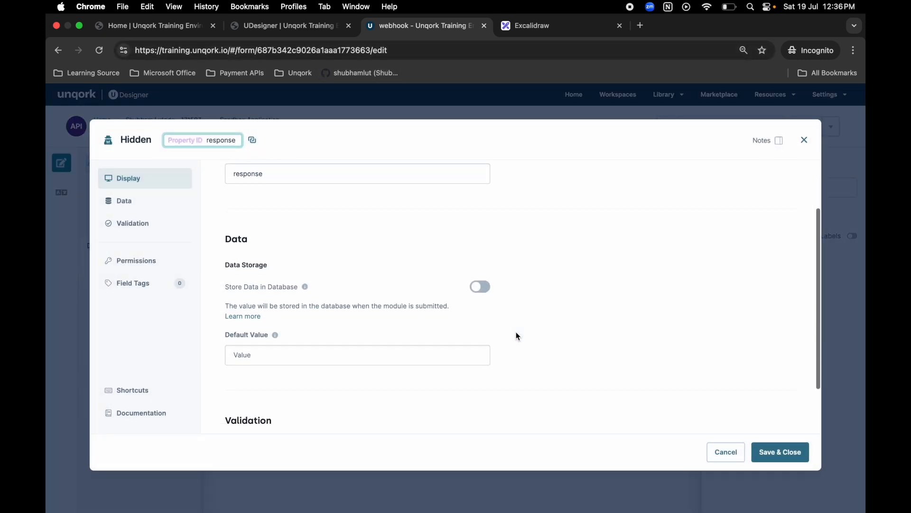
click(472, 285)
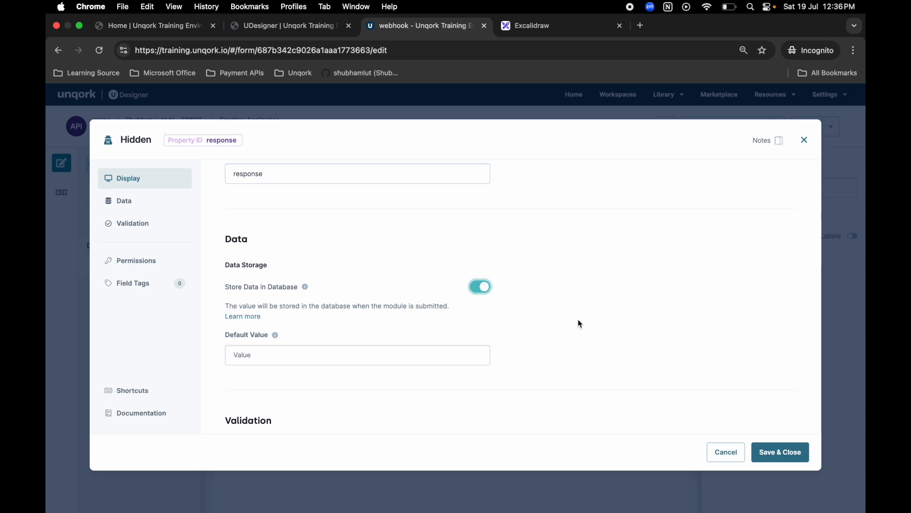
click(781, 452)
click(806, 126)
Step: Switch to Postman and resend the POST request to the webhook module
key(super+Tab)
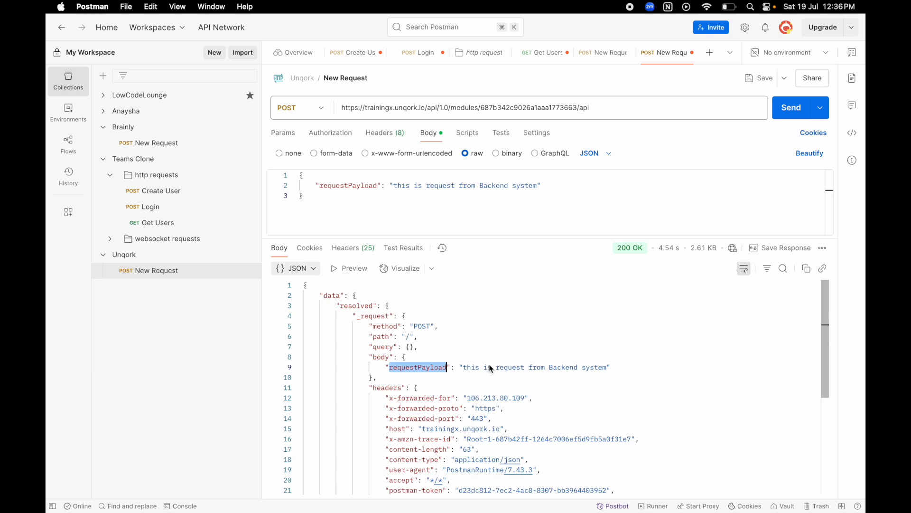
scroll(530, 371, down, 5)
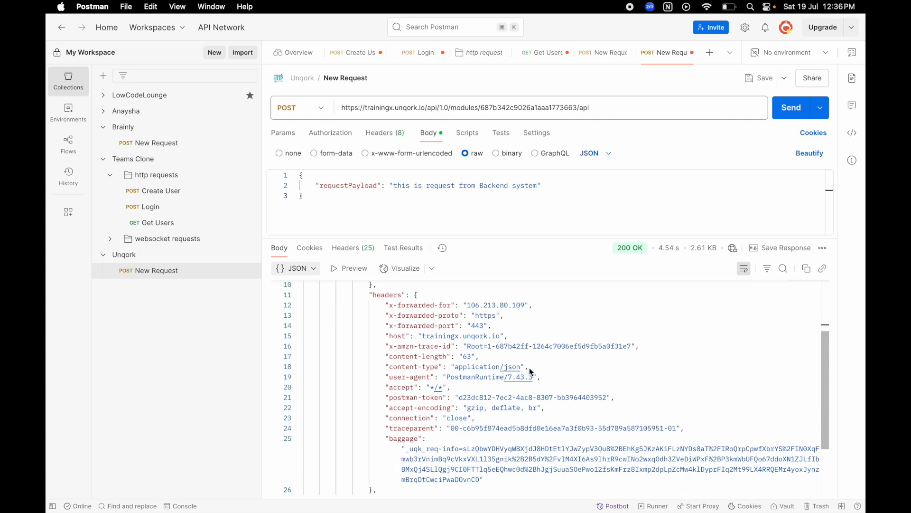
key(super+Tab)
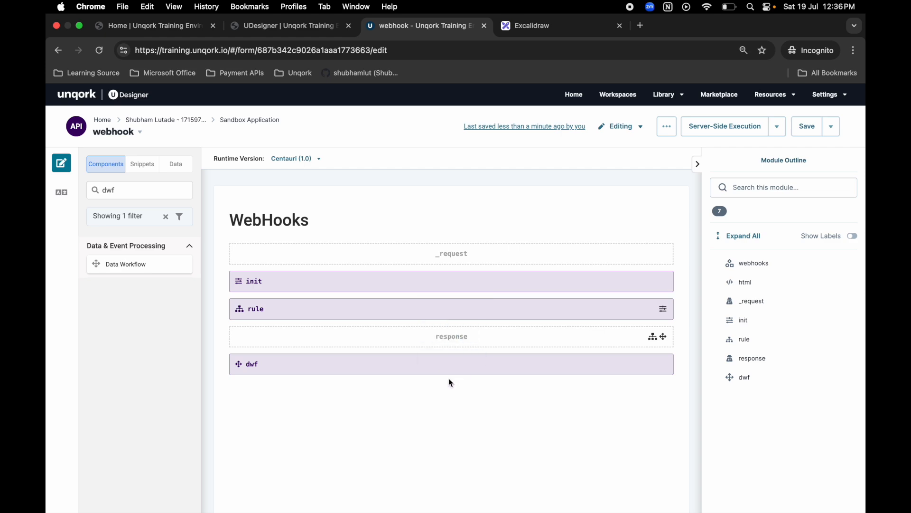
key(super+Tab)
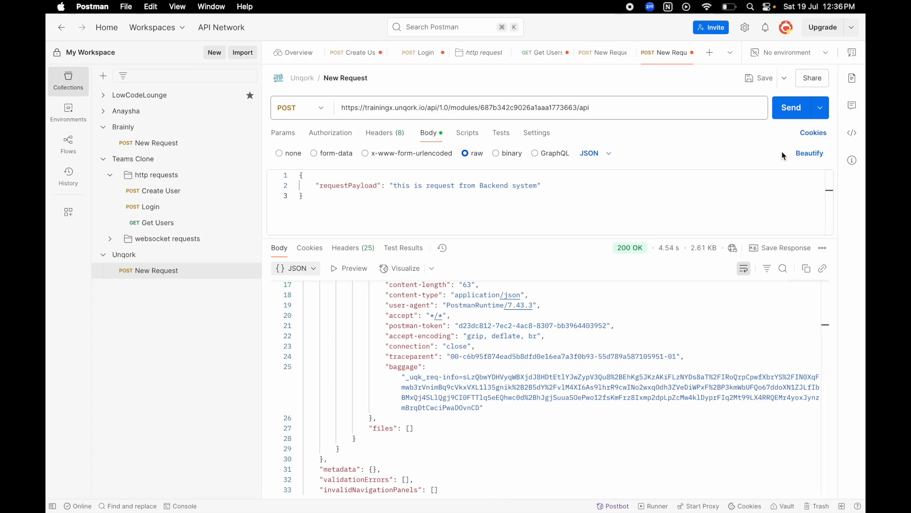
key(ctrl+Right)
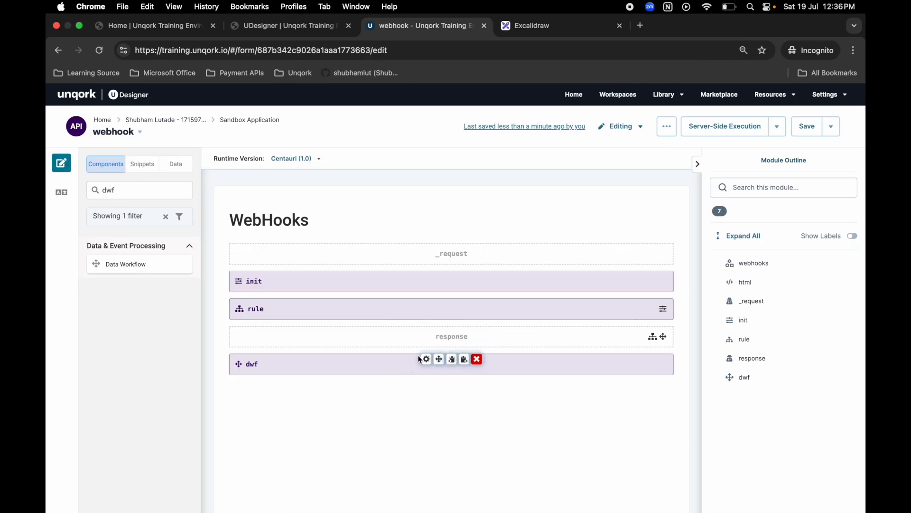
key(ctrl+Left)
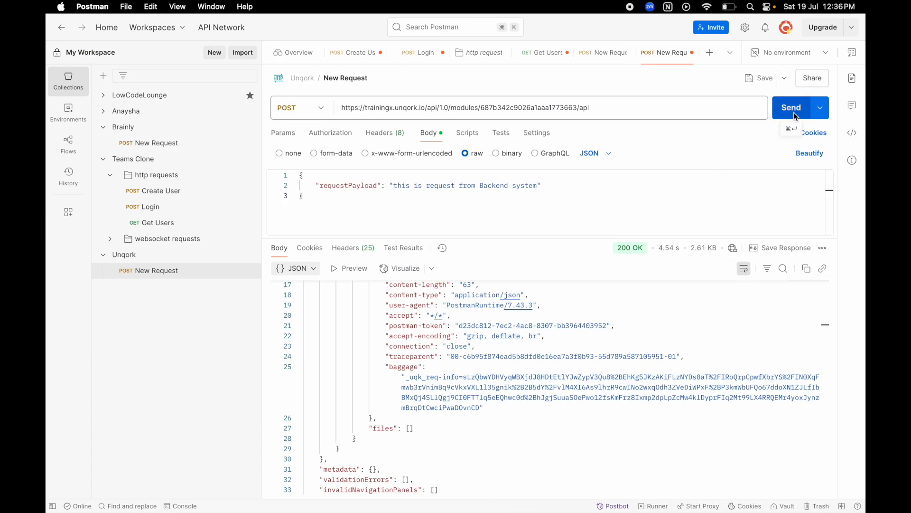
click(793, 112)
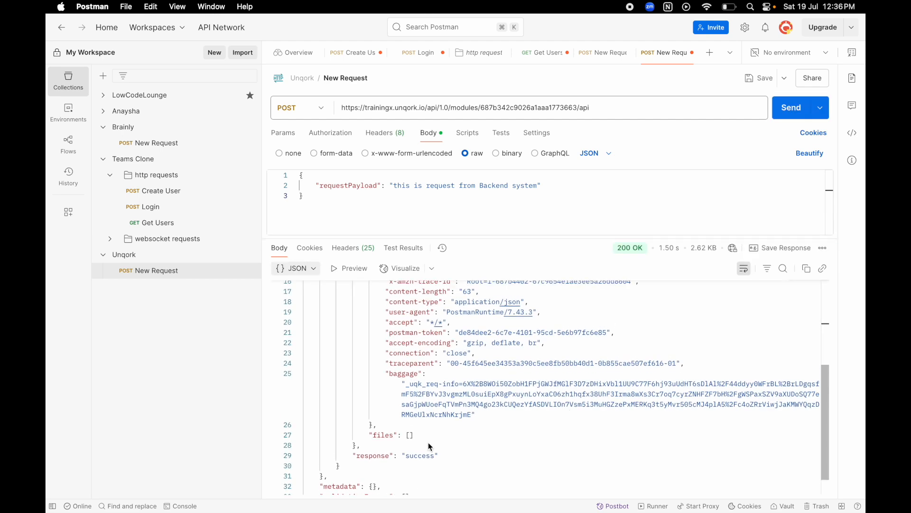
Step: Examine the response entry in Postman's returned JSON and check the response component's Store Data in Database setting in Unqork
double_click(375, 457)
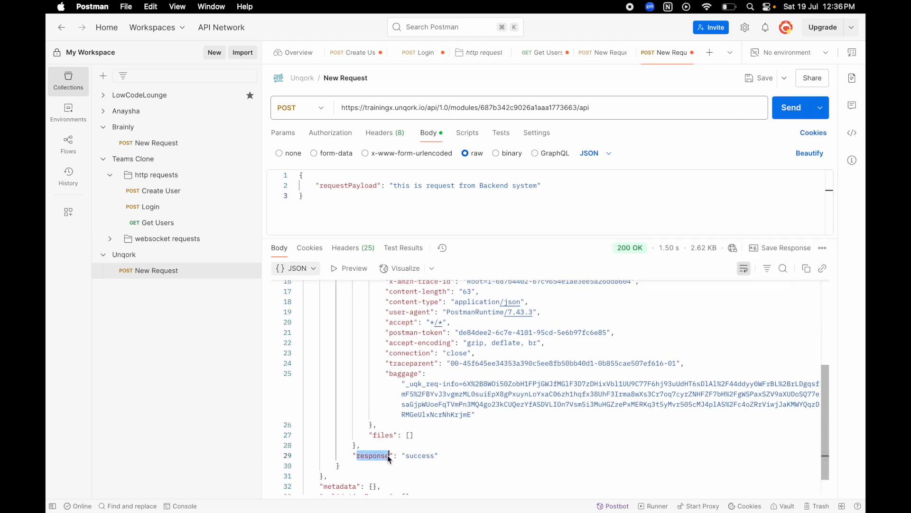
double_click(425, 455)
drag(349, 456, 437, 456)
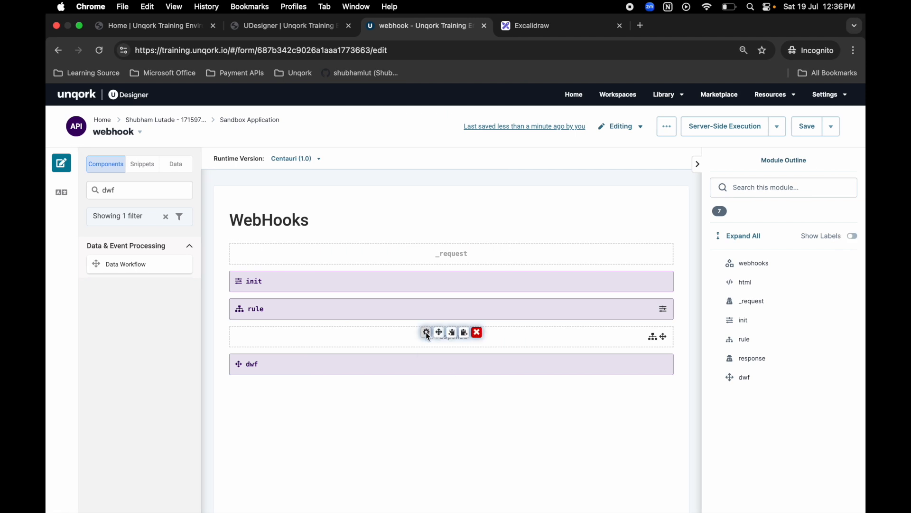
click(427, 332)
scroll(577, 369, down, 2)
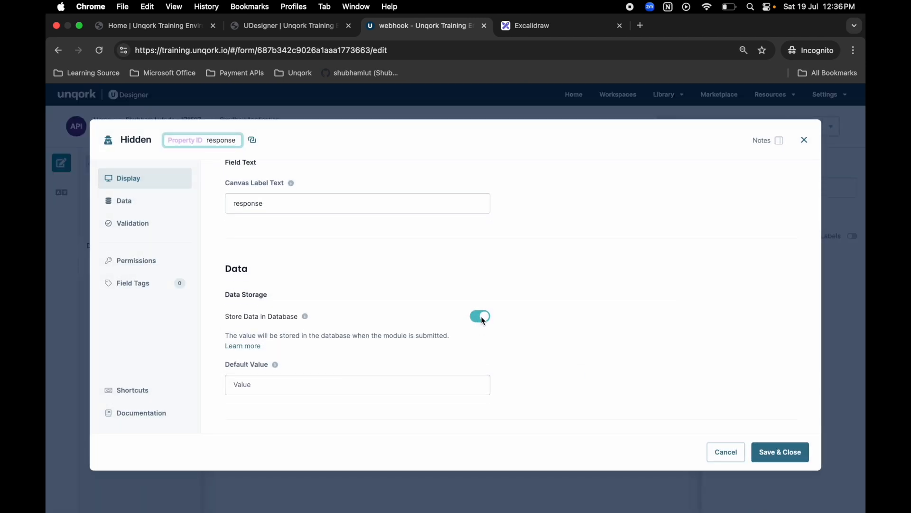
click(803, 140)
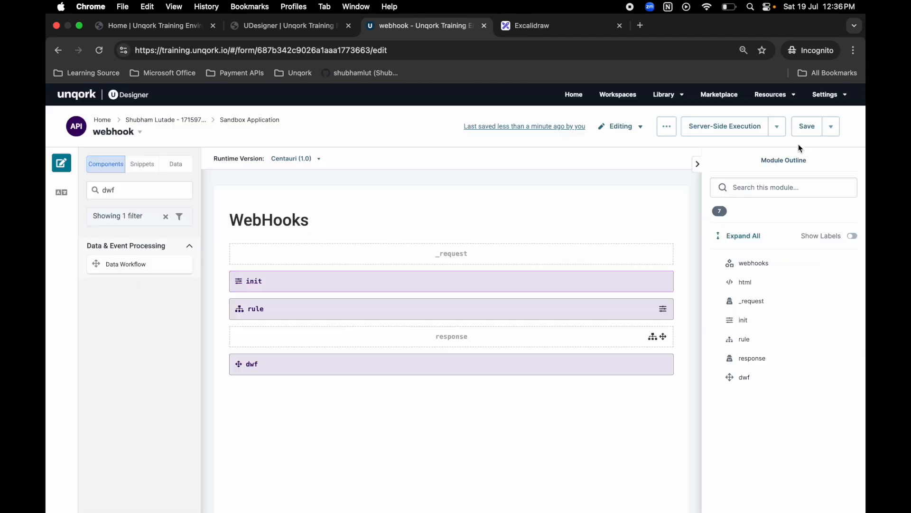
Step: Switch to Postman and locate the _request object in the returned JSON
key(ctrl+Left)
scroll(455, 403, up, 5)
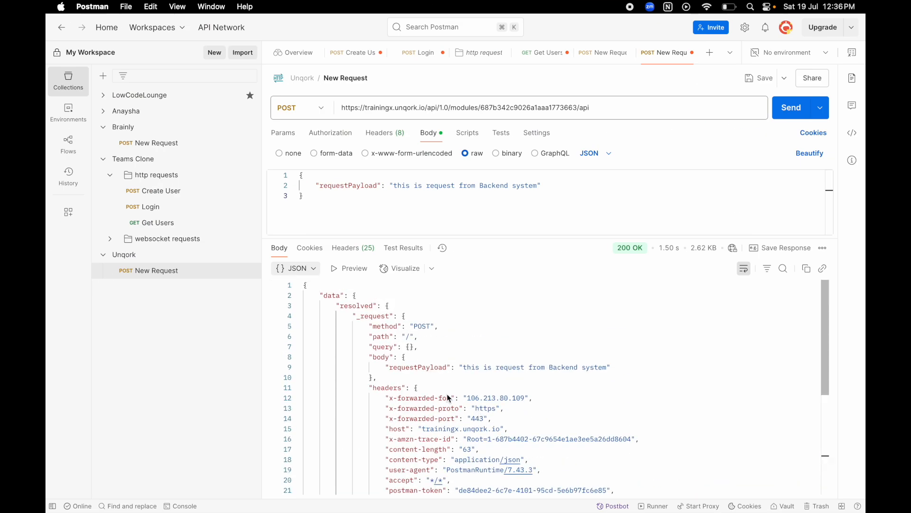
double_click(371, 317)
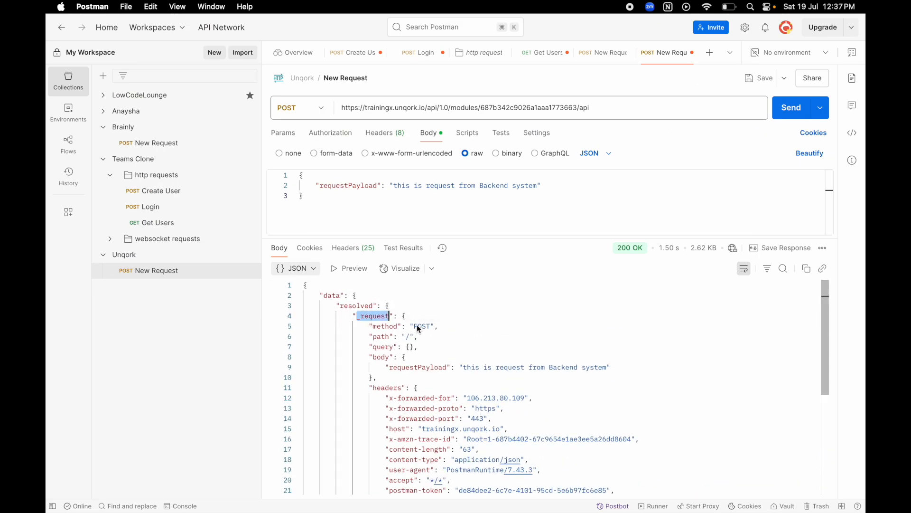
Step: Switch to Unqork, turn off Store Data in Database for the hidden _request component and save the module
key(ctrl+Right)
click(434, 250)
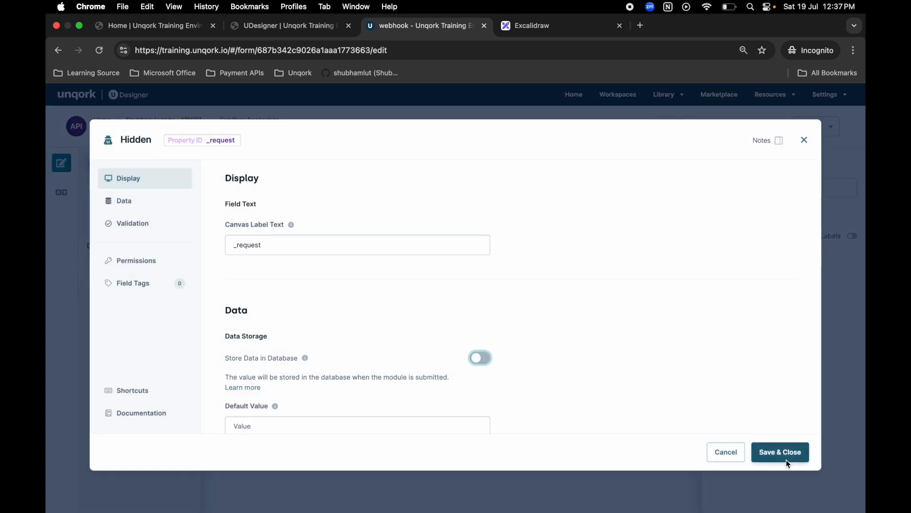
click(786, 459)
click(807, 126)
mouse_move(500, 217)
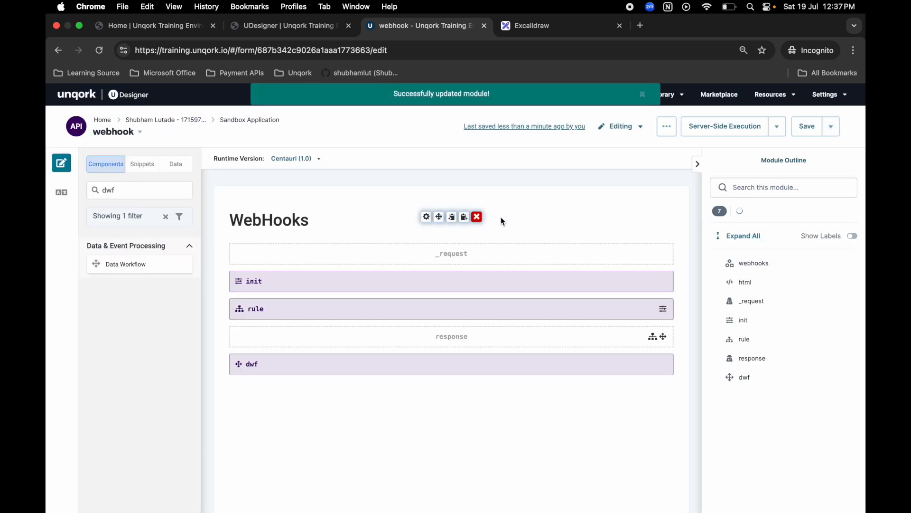
Step: Switch to Postman and resend the POST request to the webhook module with the updated _request setting
key(ctrl+Left)
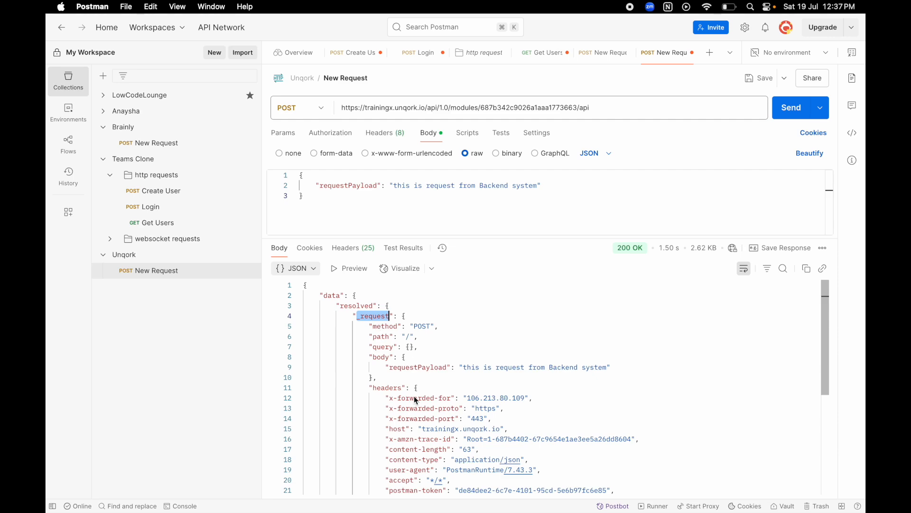
scroll(468, 379, down, 5)
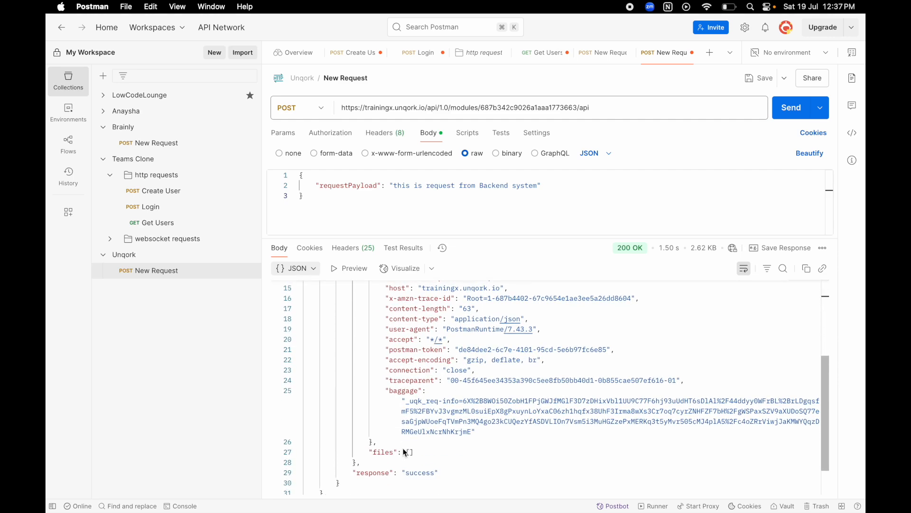
key(ctrl+Right)
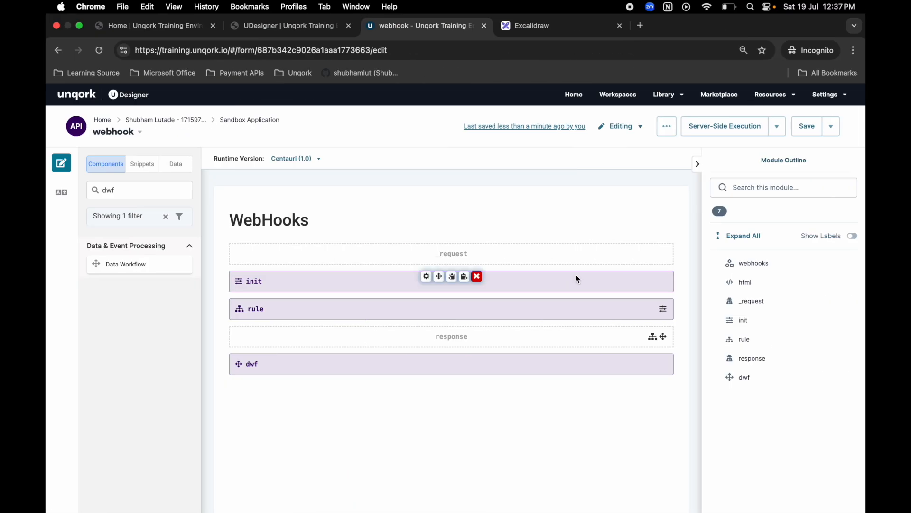
key(ctrl+Left)
click(781, 110)
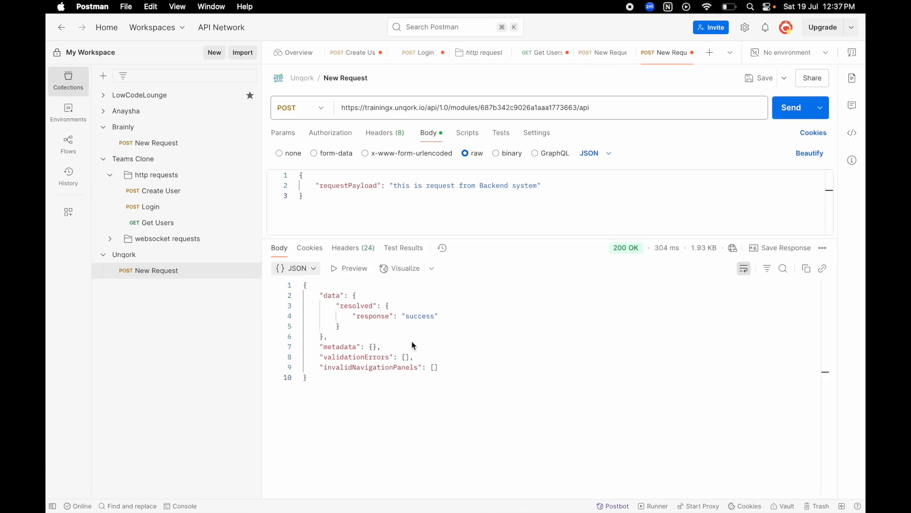
Step: Examine the data object and its response entry in Postman's returned JSON, comparing them with the module's components in Unqork
double_click(332, 295)
key(ctrl+Right)
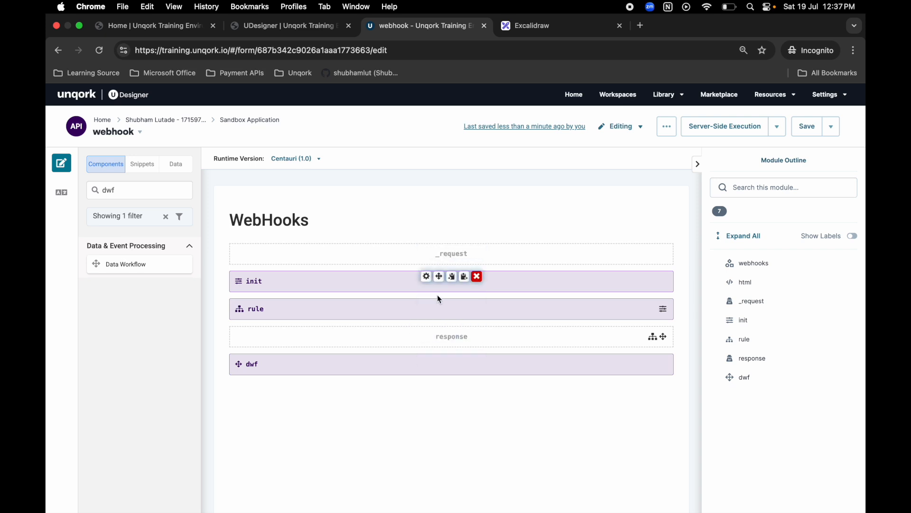
key(super+Tab)
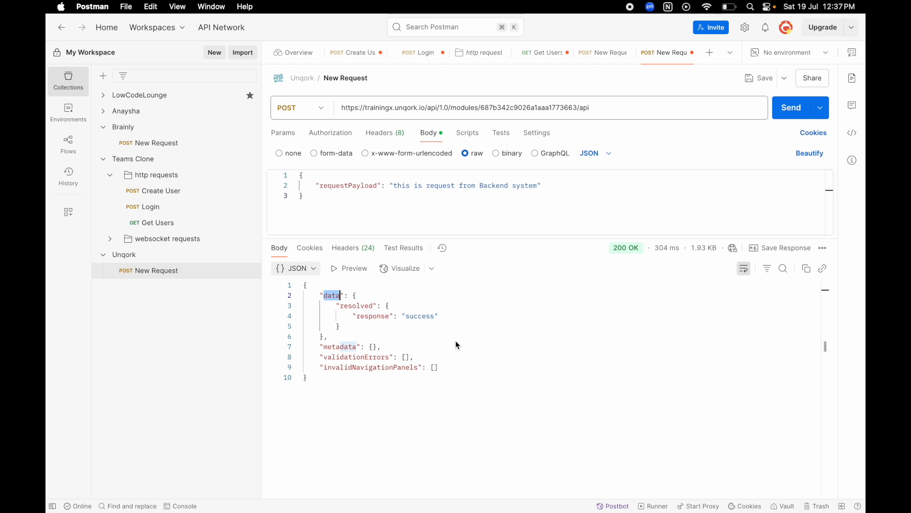
key(ctrl+Right)
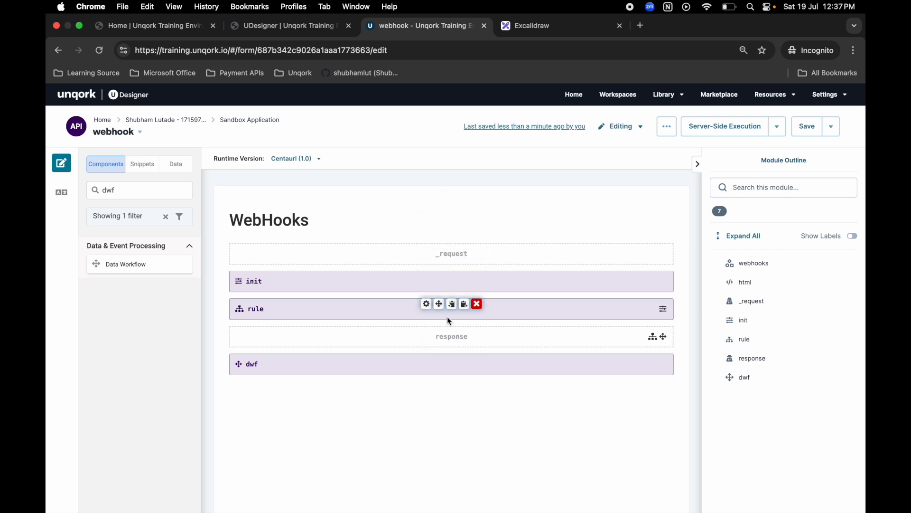
key(ctrl+Left)
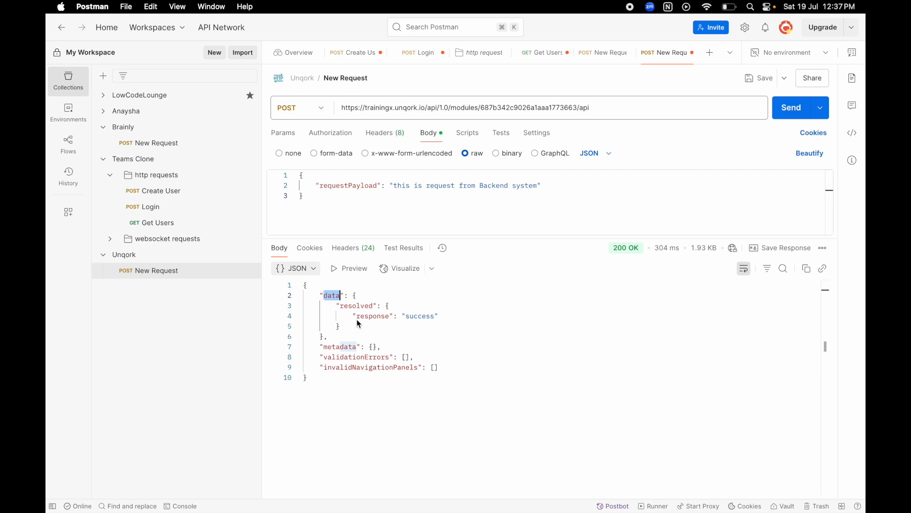
double_click(360, 316)
double_click(432, 316)
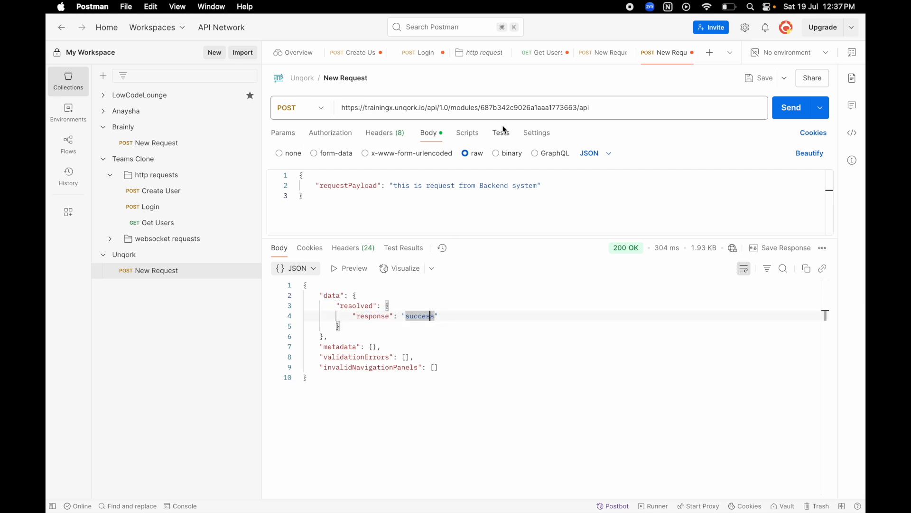
click(602, 105)
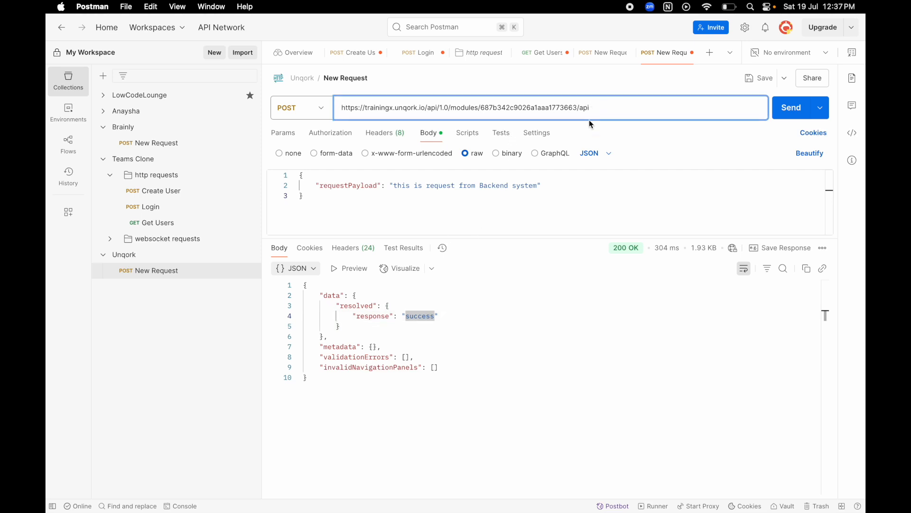
Step: Switch to Unqork and add dwf as an output of type trigger in the rule Decisions component
key(ctrl+Right)
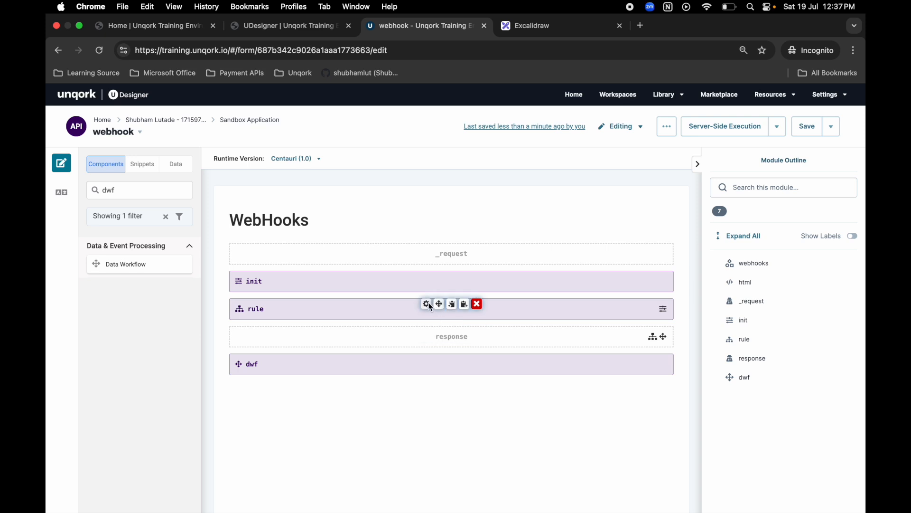
click(427, 304)
scroll(505, 316, down, 6)
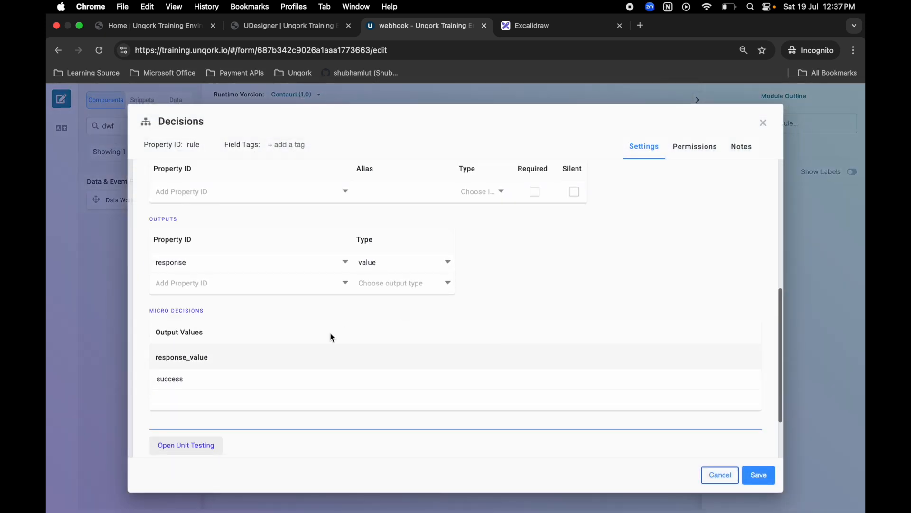
click(226, 286)
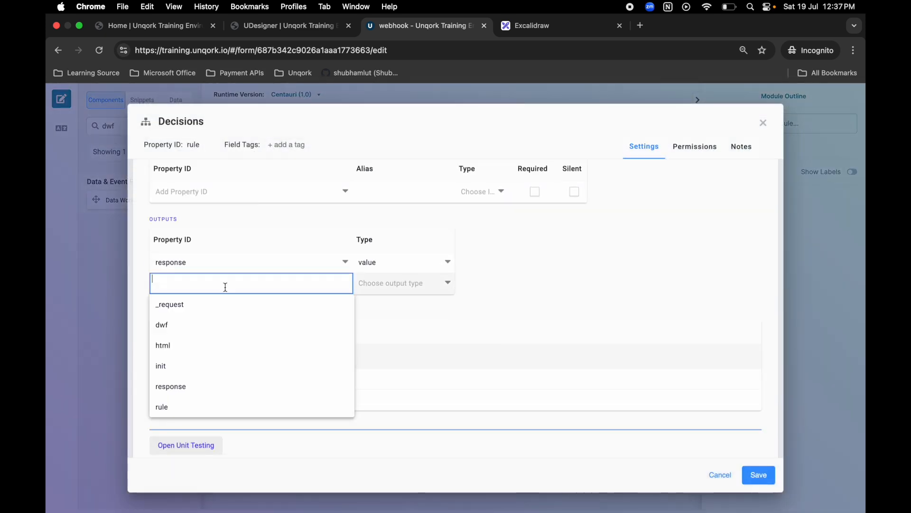
click(273, 261)
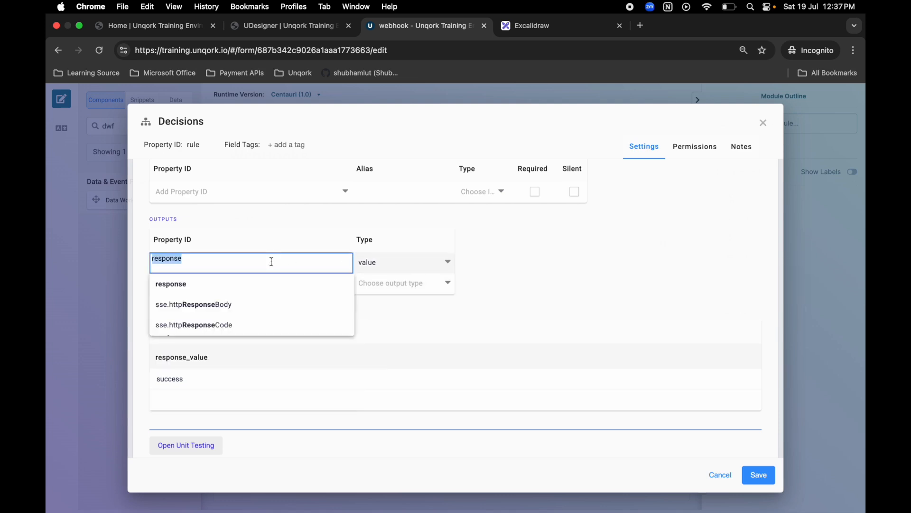
click(385, 259)
click(248, 282)
text(dw)
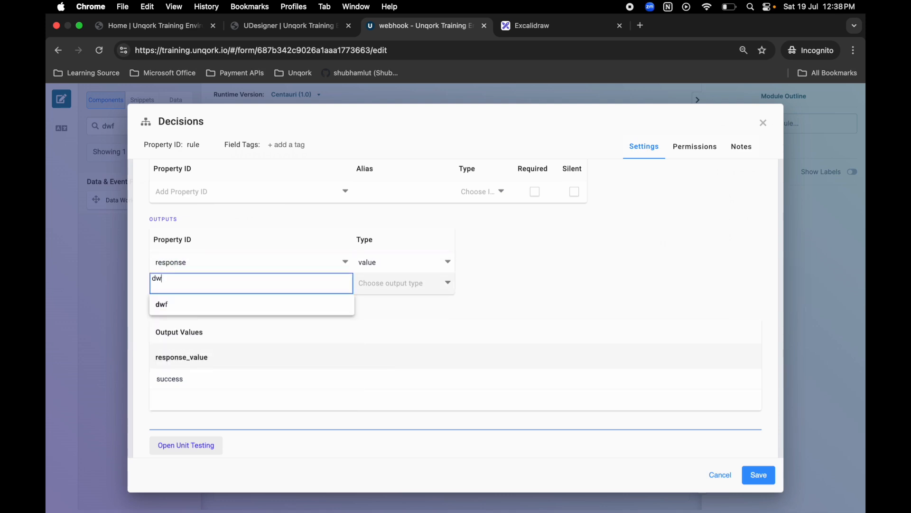
click(220, 303)
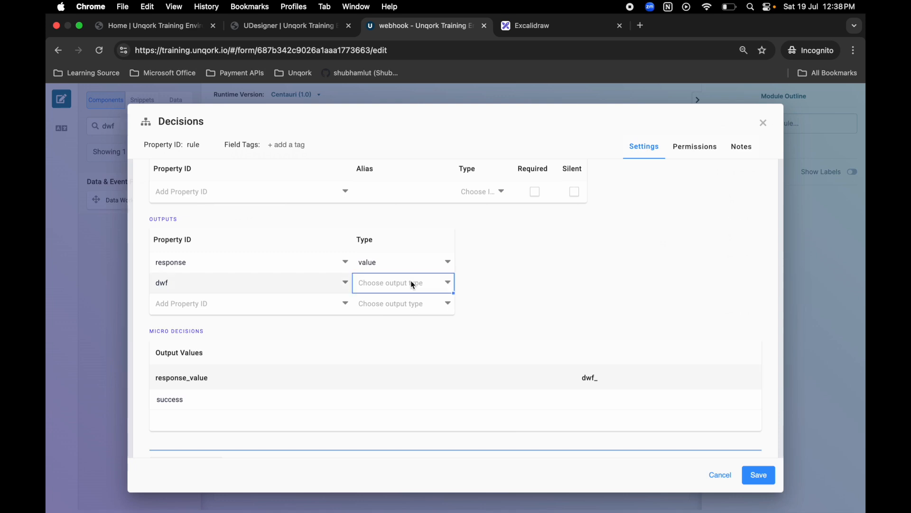
text(tr)
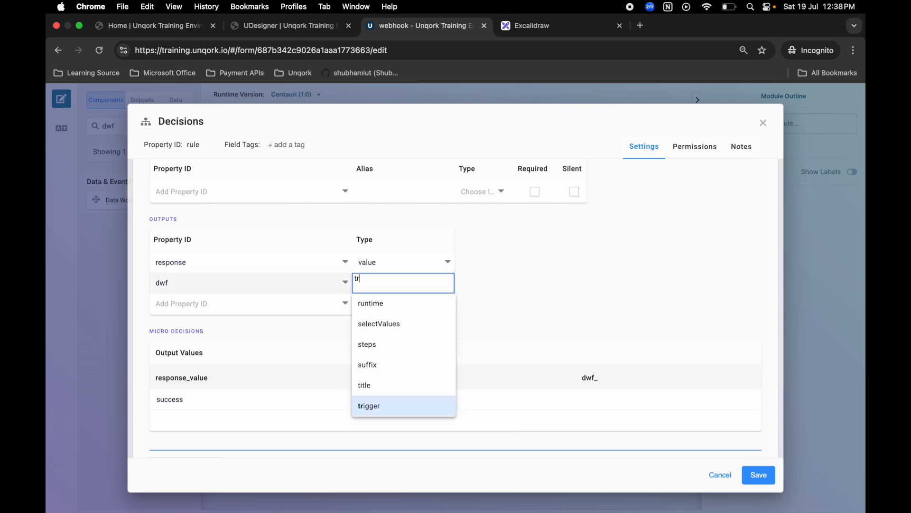
click(410, 407)
Step: Set the dwf_trigger output value to GO in the success row and save the rule component
click(539, 393)
text(GO)
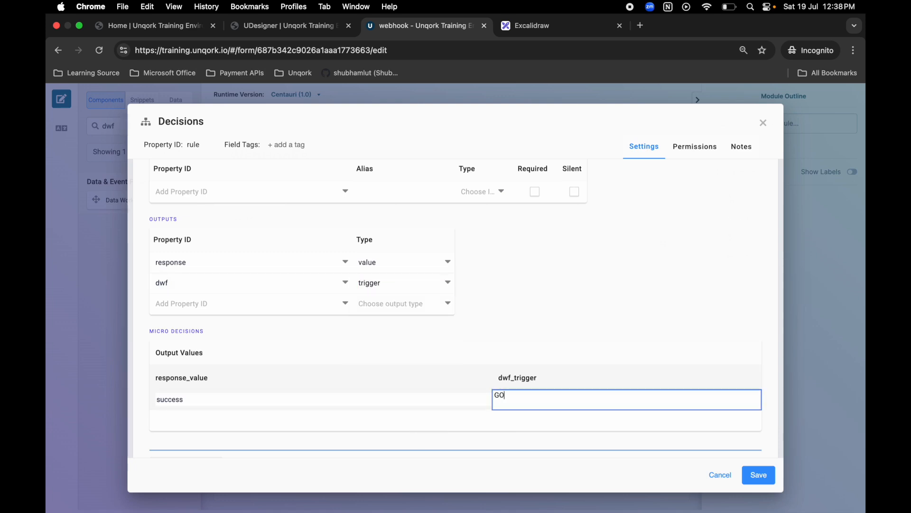
click(759, 474)
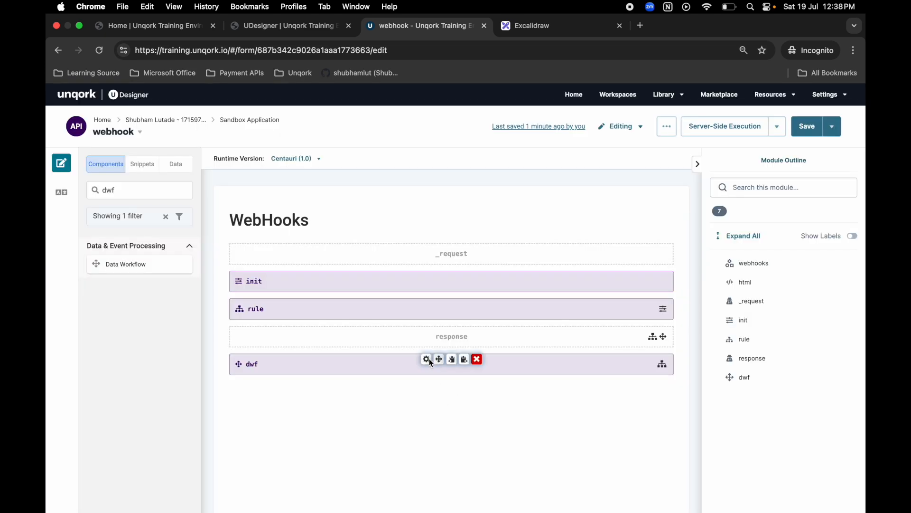
Step: Check the Output operator of the dwf data workflow, then save the component and the webhook module
click(426, 359)
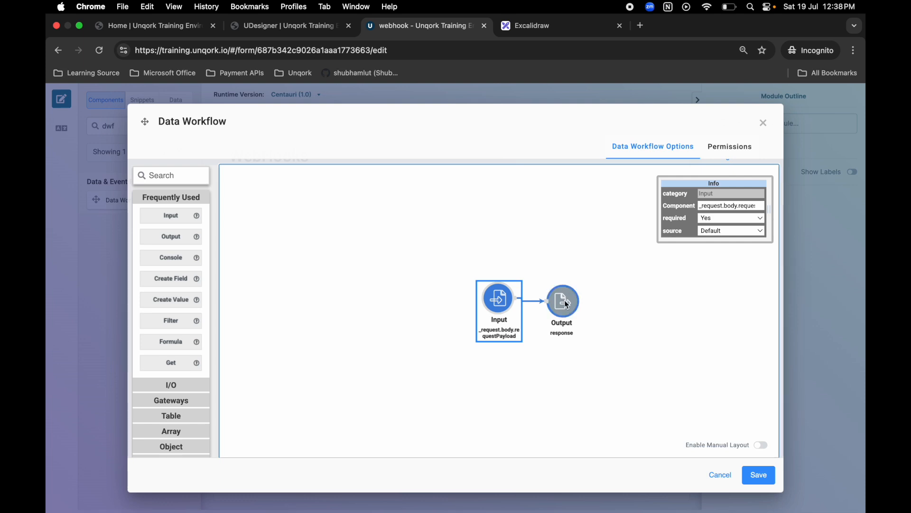
click(567, 304)
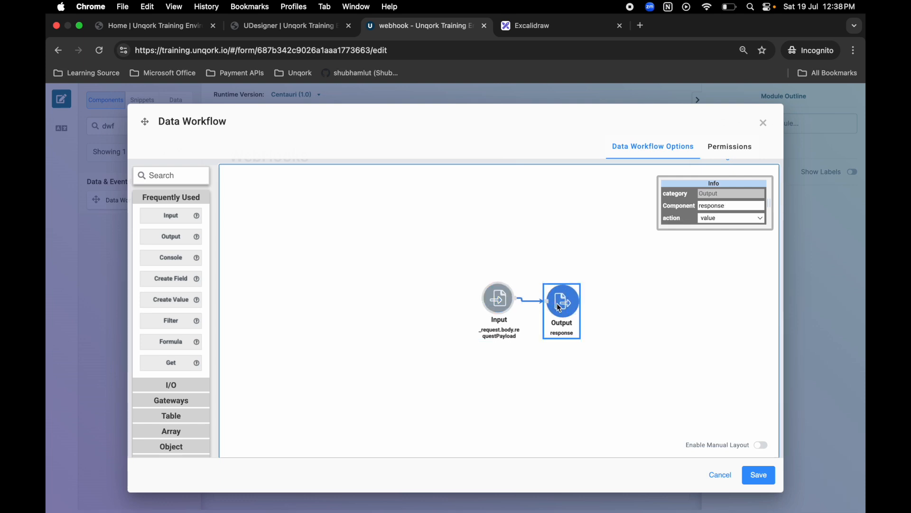
click(755, 472)
click(806, 126)
Step: Switch to Postman, resend the POST request and compare the returned response with the requestPayload field in the request body
key(ctrl+Right)
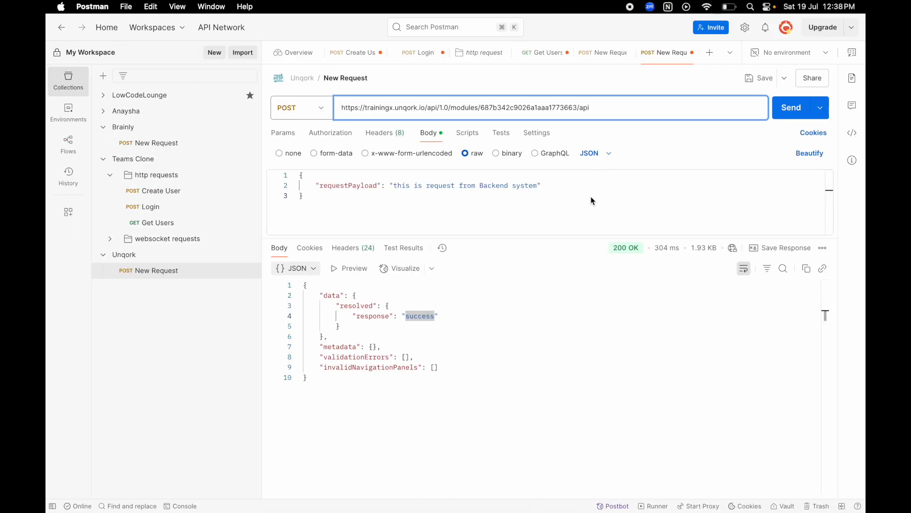
click(791, 117)
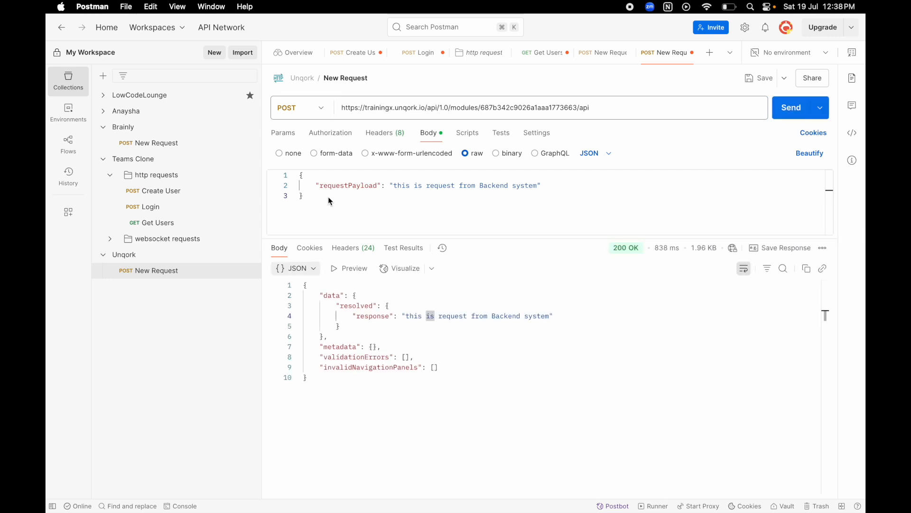
drag(323, 186, 386, 190)
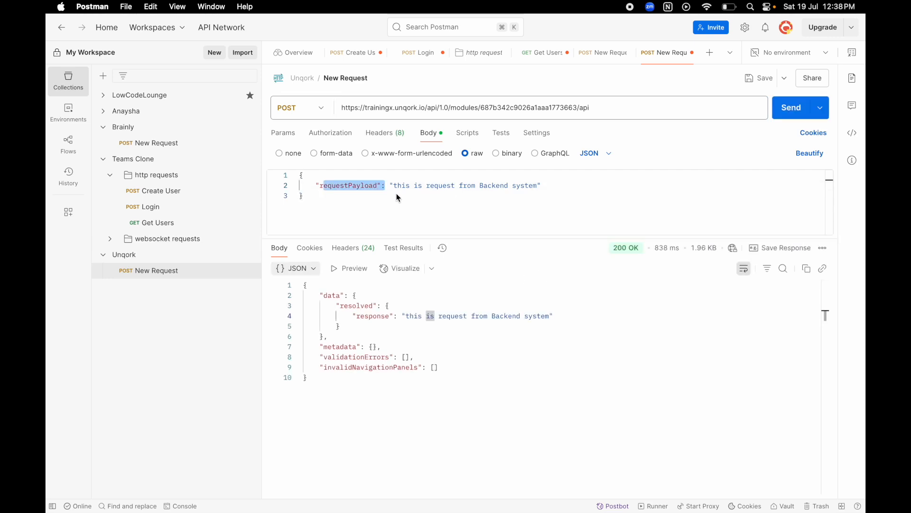
Step: Switch to Unqork, open the dwf data workflow and examine the full component path of its Input operator
key(ctrl+Right)
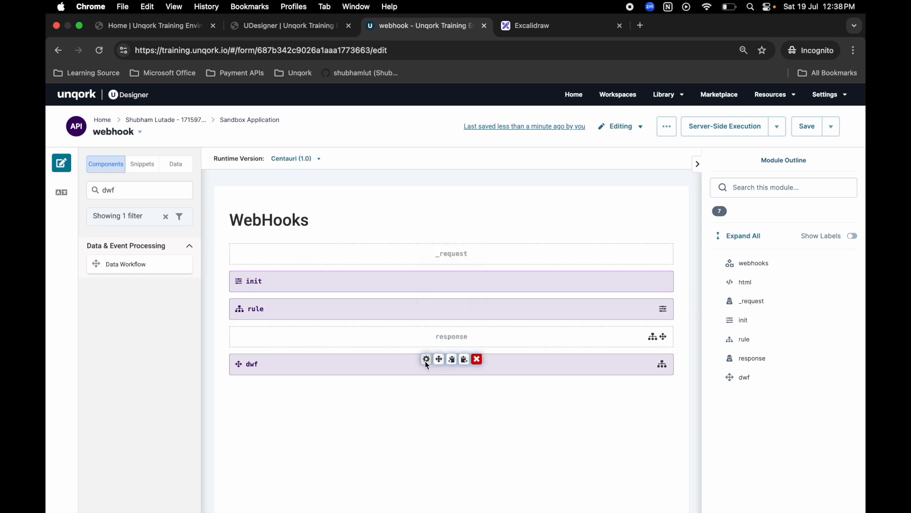
click(426, 359)
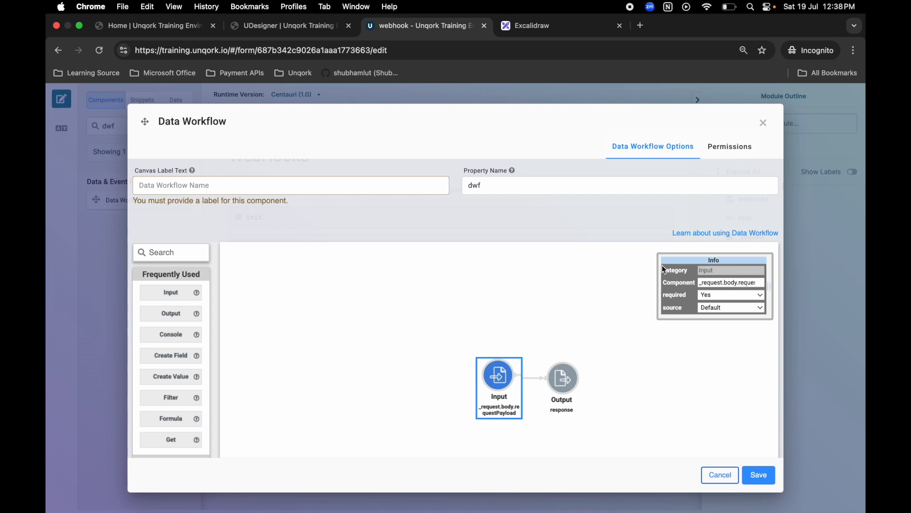
drag(663, 267, 574, 276)
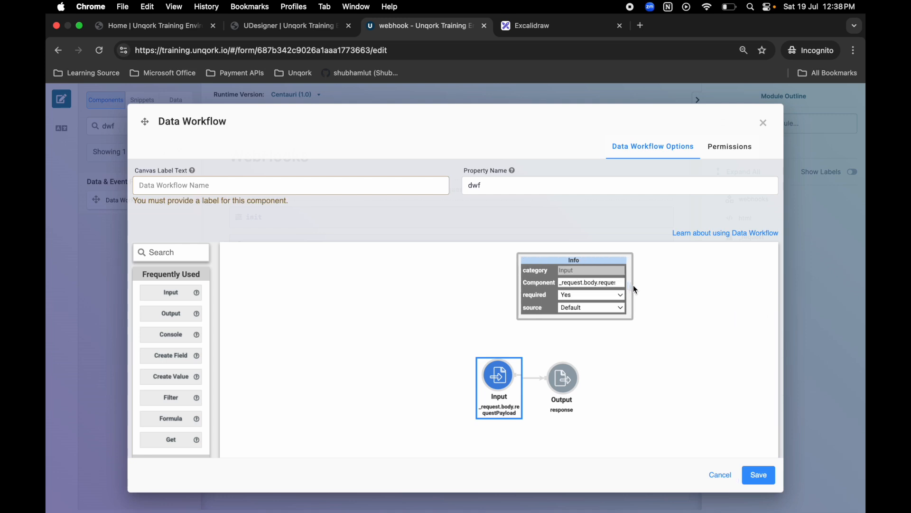
double_click(591, 283)
double_click(612, 284)
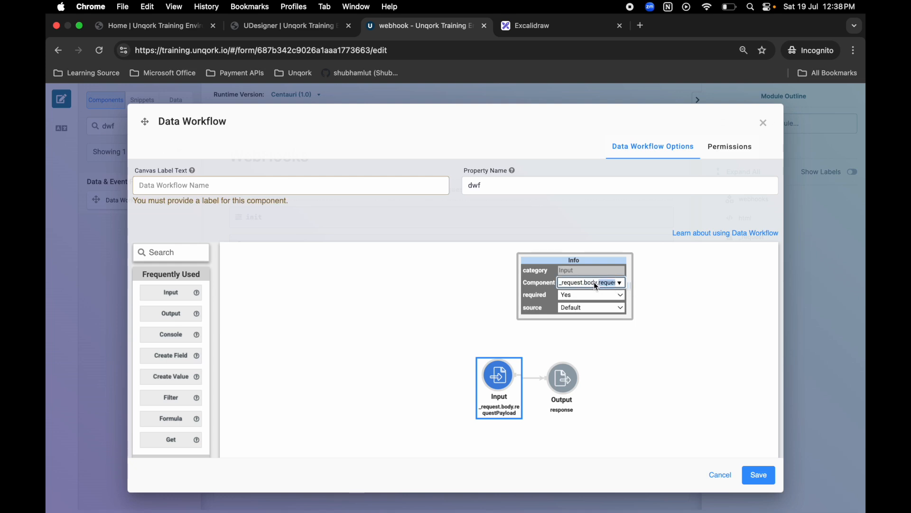
double_click(578, 283)
drag(588, 286, 599, 286)
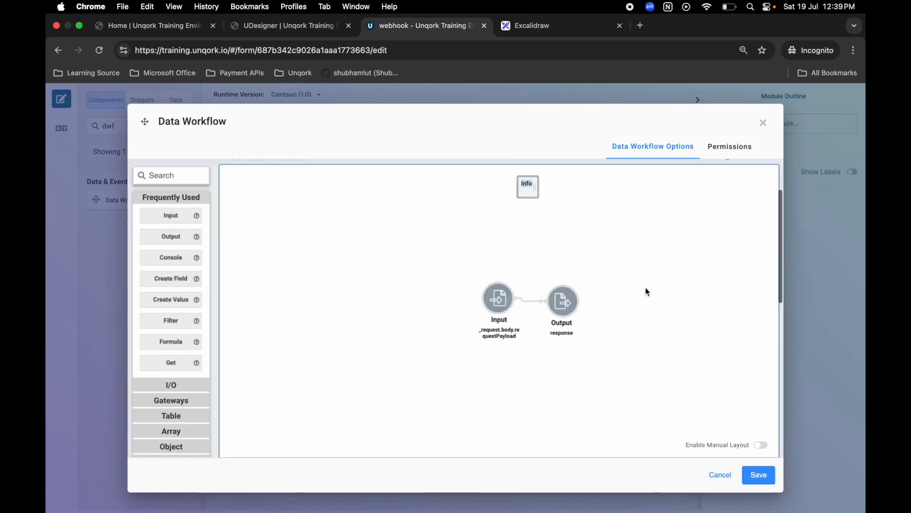
click(500, 301)
drag(630, 209, 688, 210)
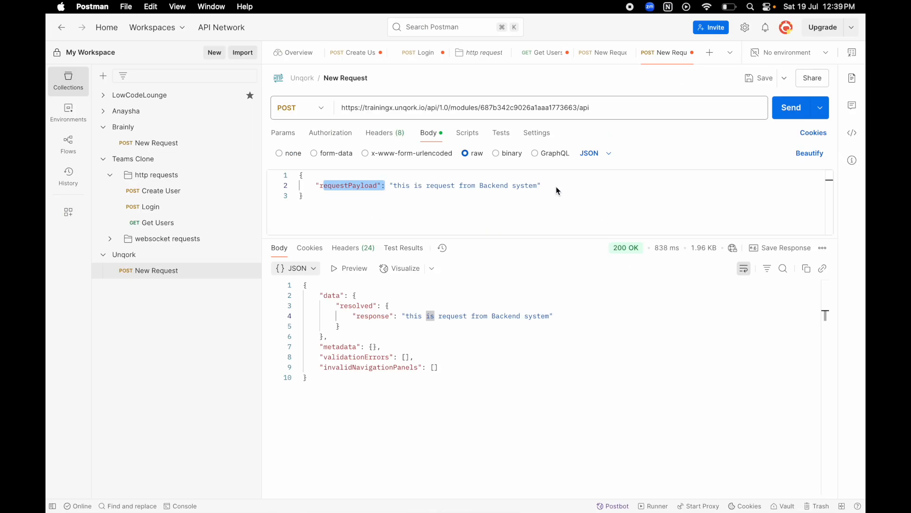
Step: Switch to Postman and add a second field "test" with the value "testabc" after requestPayload in the JSON request body
click(560, 189)
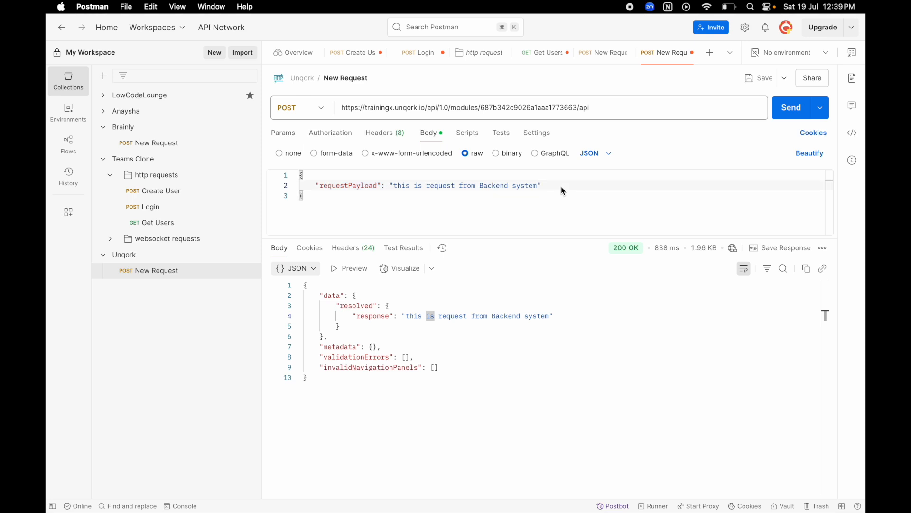
text(,)
key(Return)
text("test":"test)
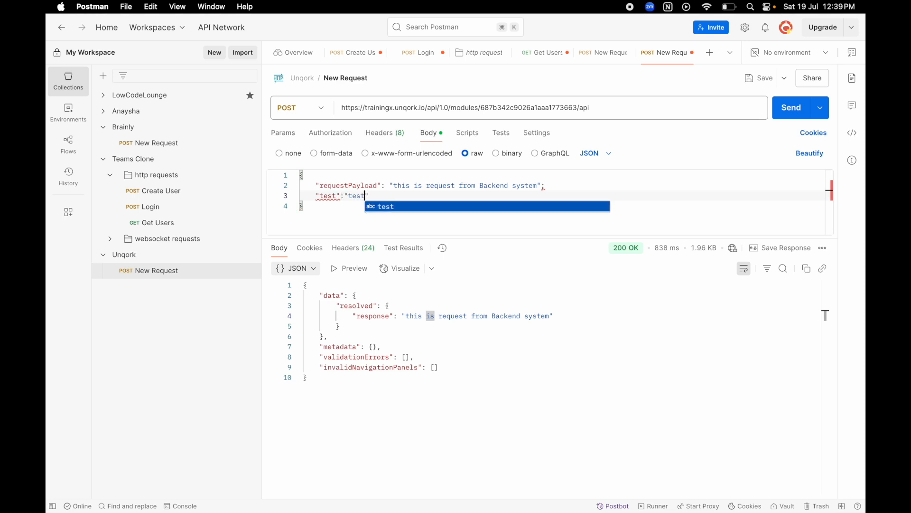
text(abc)
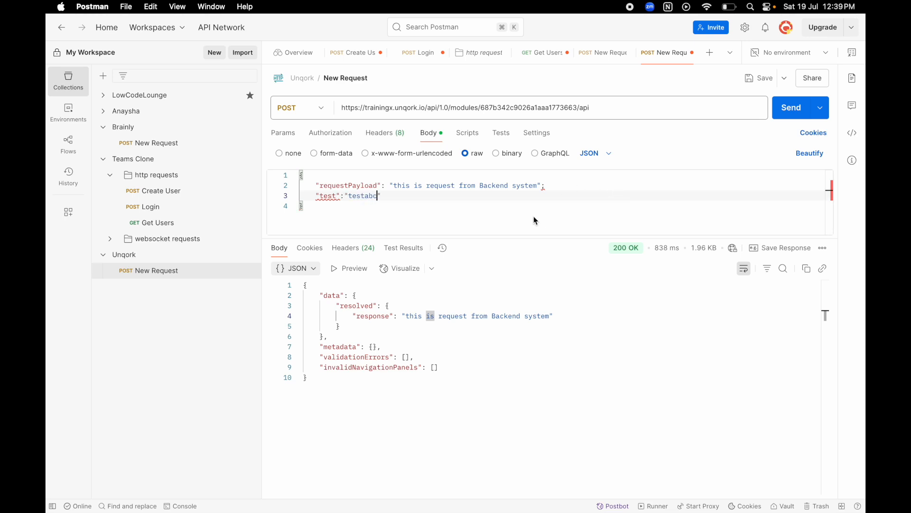
click(569, 184)
key(BackSpace)
text(,)
Step: Switch to Unqork and select the requestPayload part of the Input operator's component path in the data workflow
key(ctrl+Right)
key(ctrl+Left)
key(ctrl+Right)
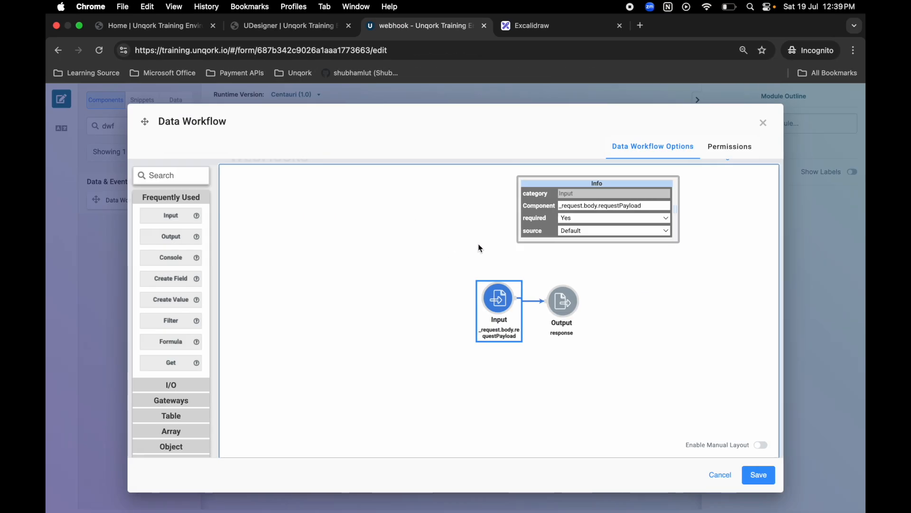
double_click(630, 206)
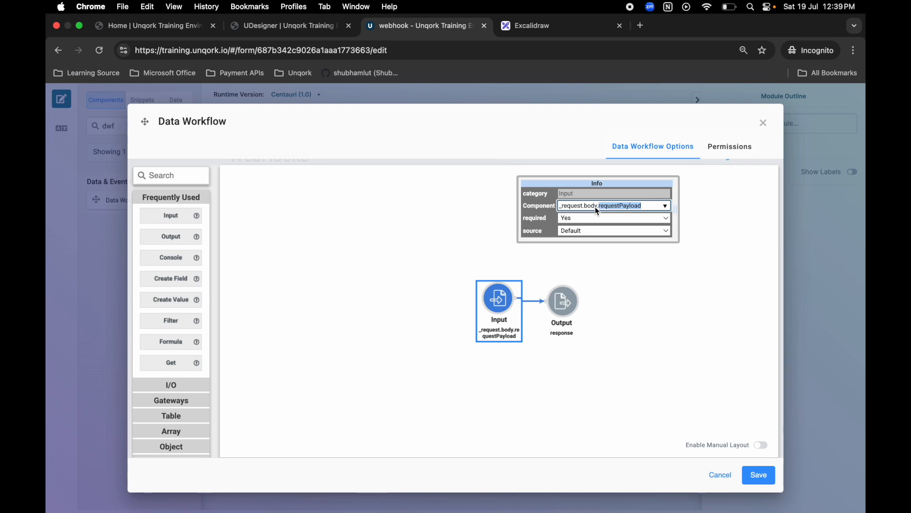
Step: Check the "test" field name in Postman, then try to set the Unqork Input operator's path to _request.body.test and save the workflow and module
key(ctrl+Left)
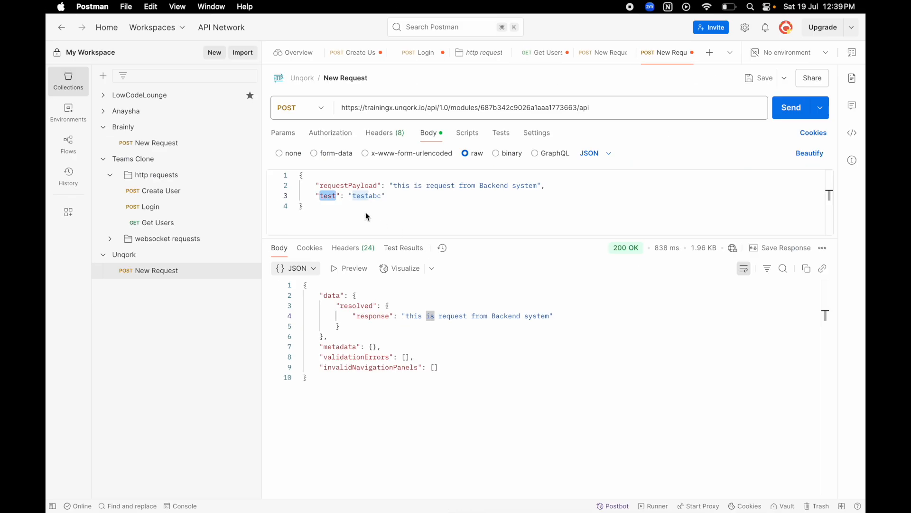
key(ctrl+Right)
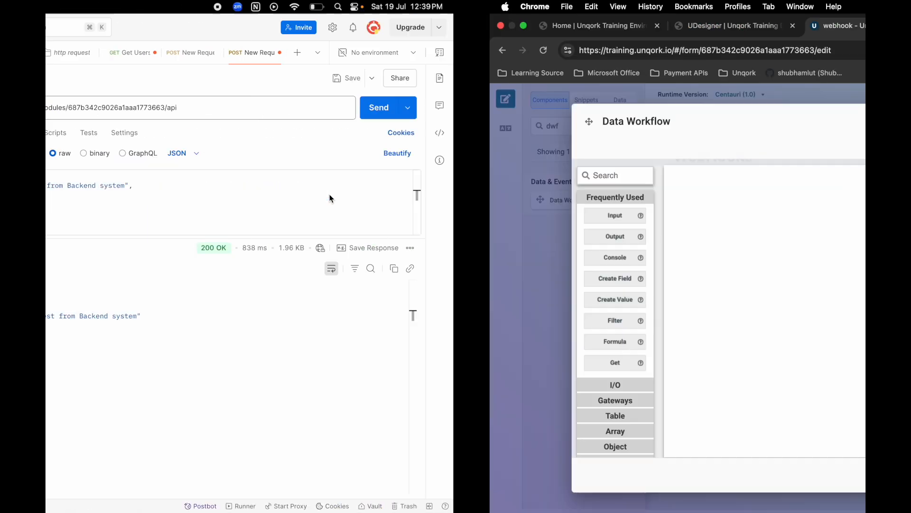
text(test)
click(770, 467)
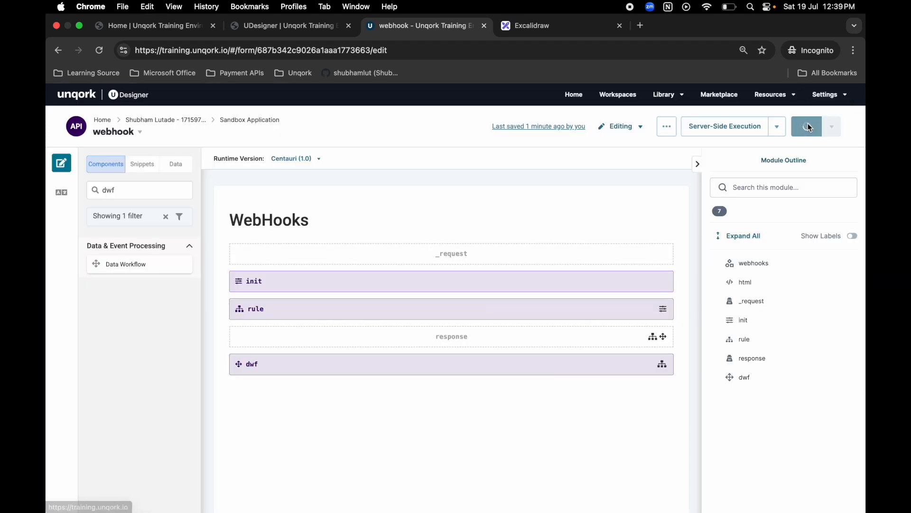
Step: Switch to Postman and resend the POST request to check which field the response returns
key(ctrl+Left)
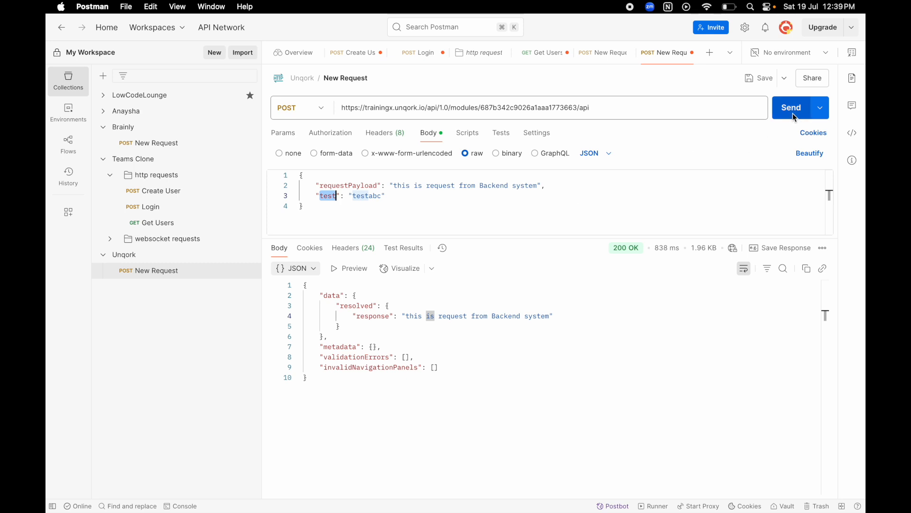
click(793, 113)
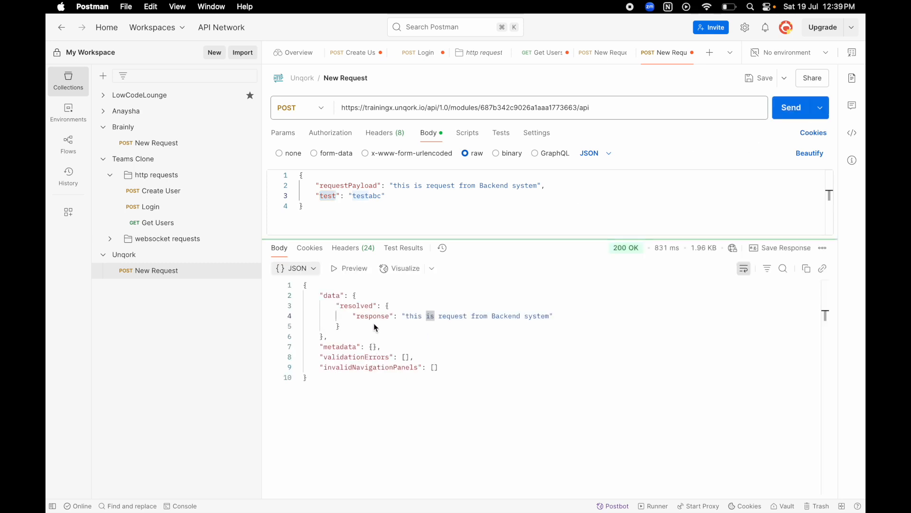
Step: Switch to Unqork, set the Input operator's component path in the dwf data workflow to _request.body.test, and save the workflow and the module
key(ctrl+Right)
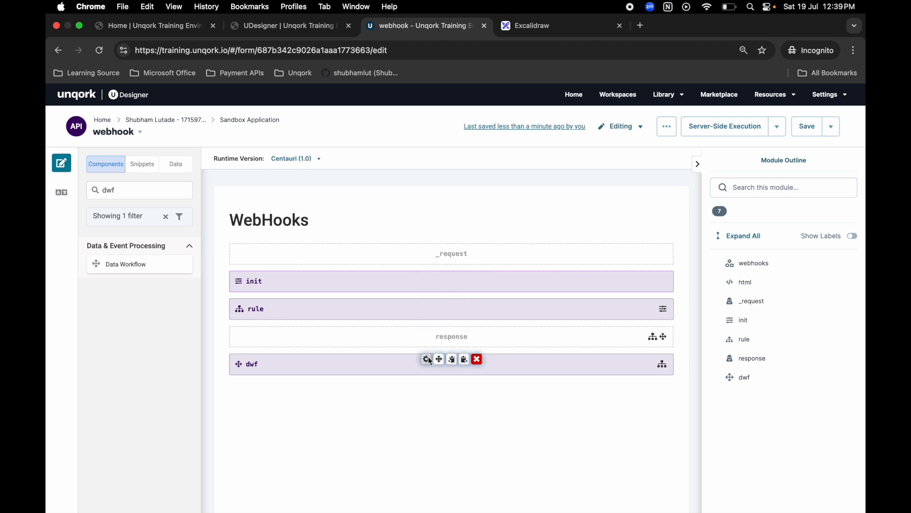
click(427, 358)
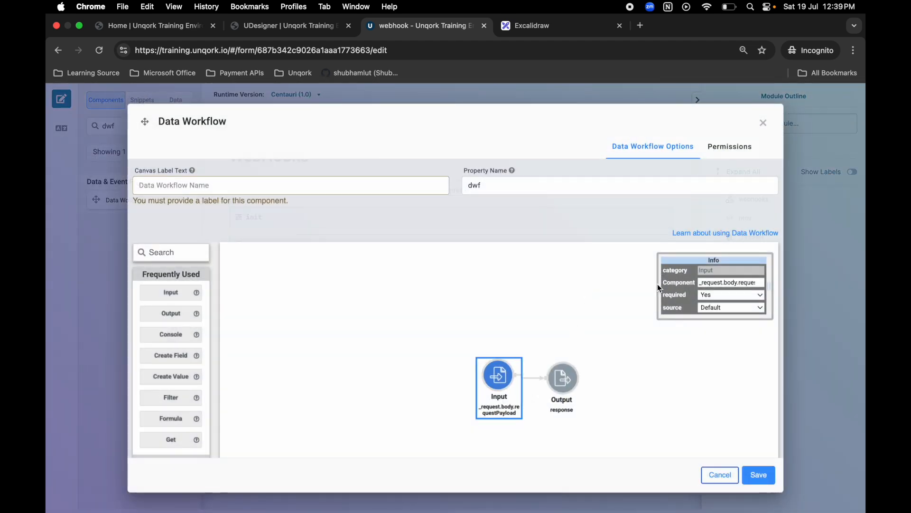
drag(672, 260, 586, 256)
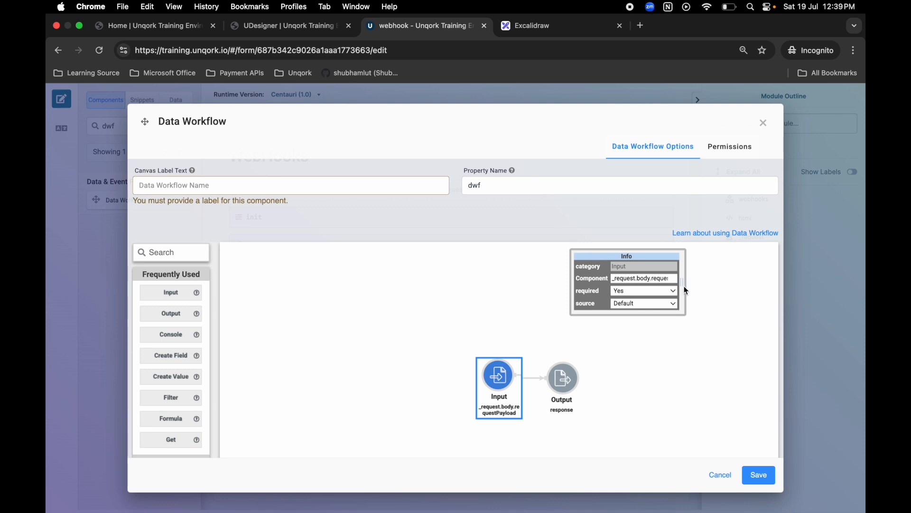
click(684, 286)
click(676, 203)
double_click(675, 203)
text(test)
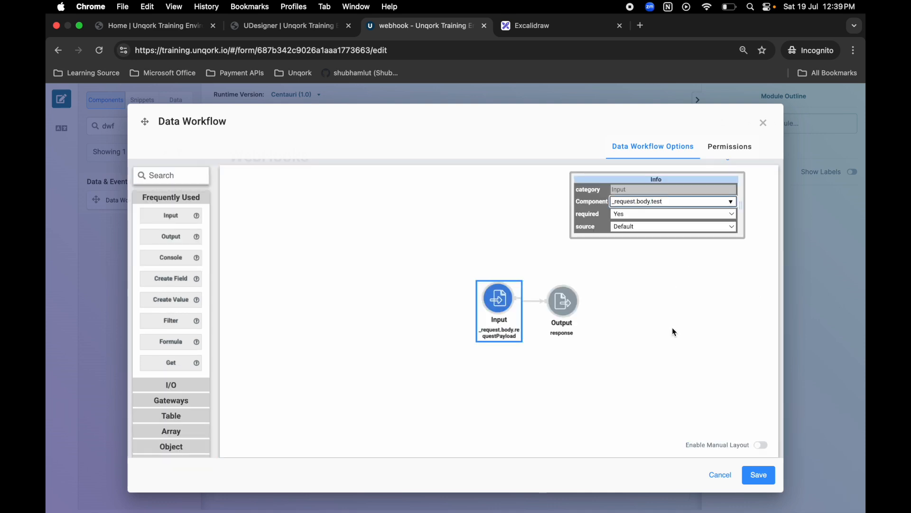
click(672, 326)
click(499, 298)
click(661, 306)
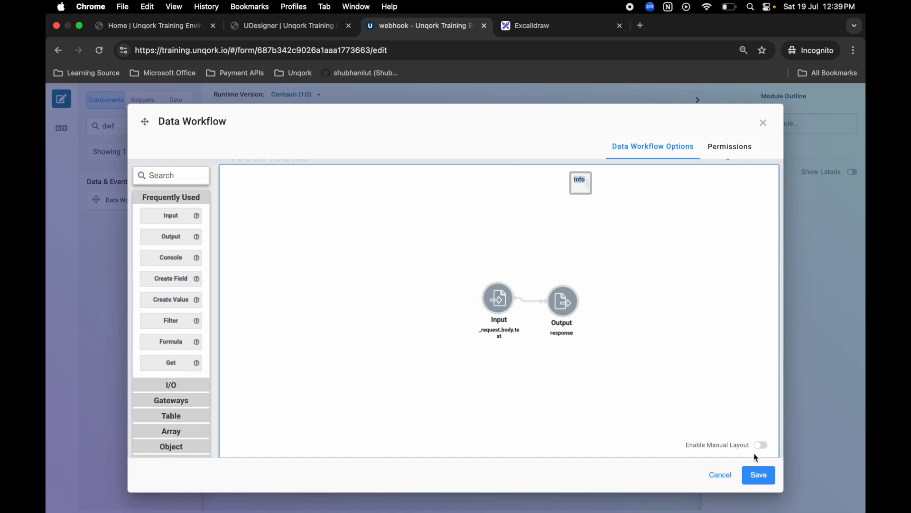
click(758, 475)
click(806, 125)
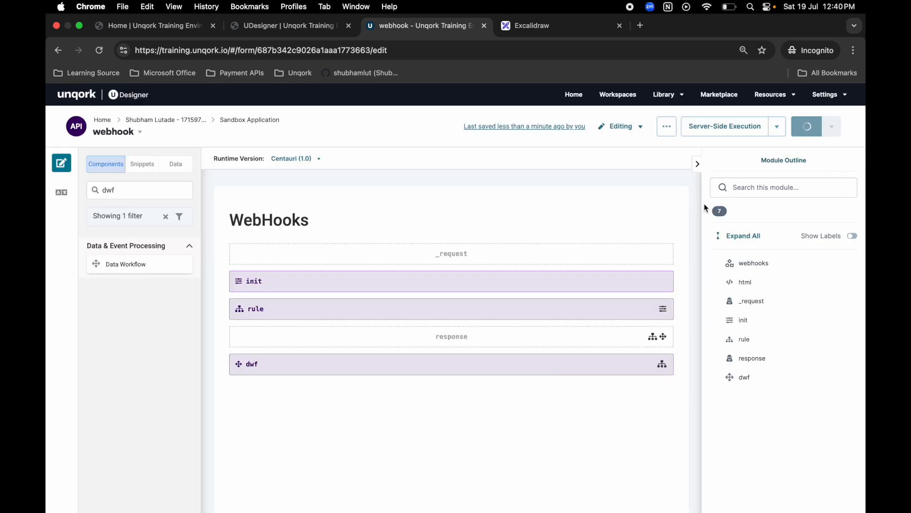
Step: Switch to Postman, resend the POST request and compare the returned response with the "test" field in the request body
key(super+Tab)
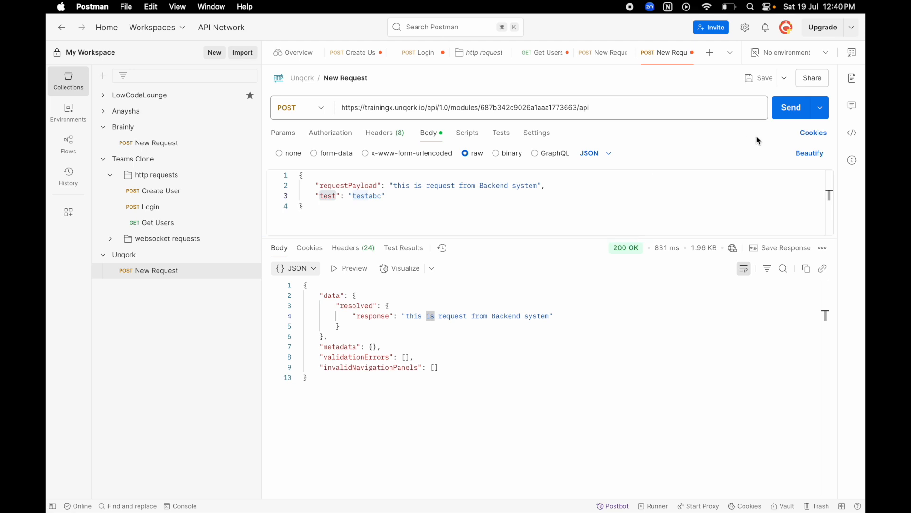
click(790, 114)
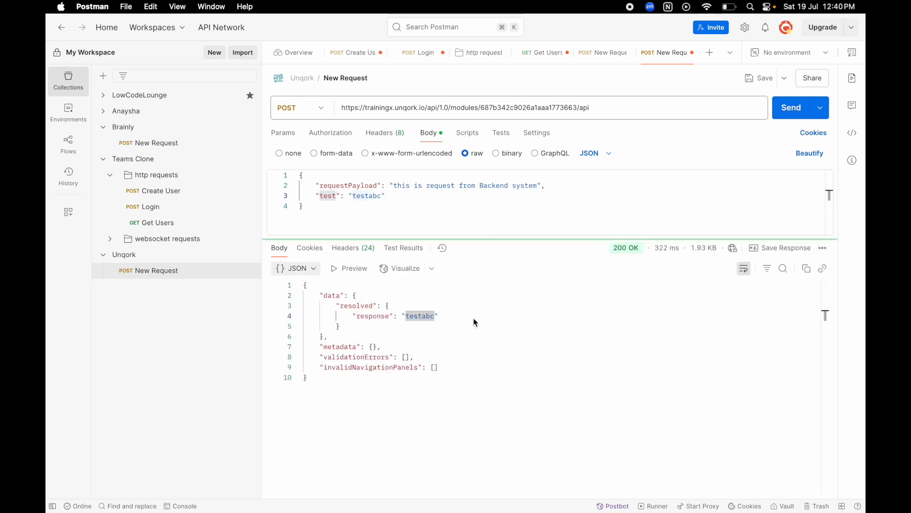
double_click(423, 320)
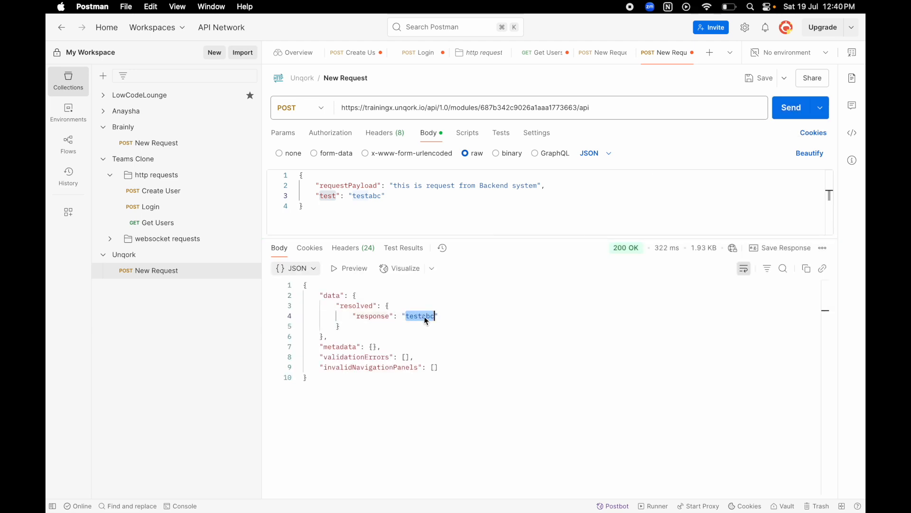
double_click(329, 197)
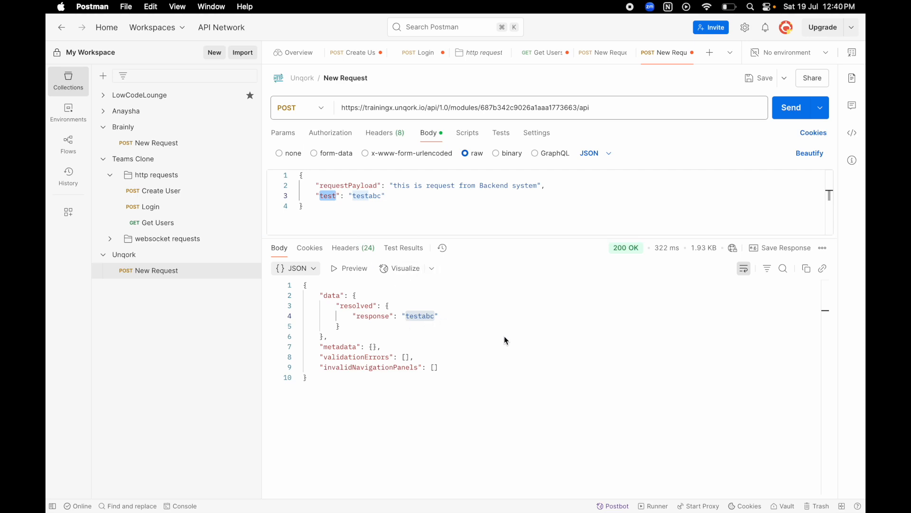
key(ctrl+Right)
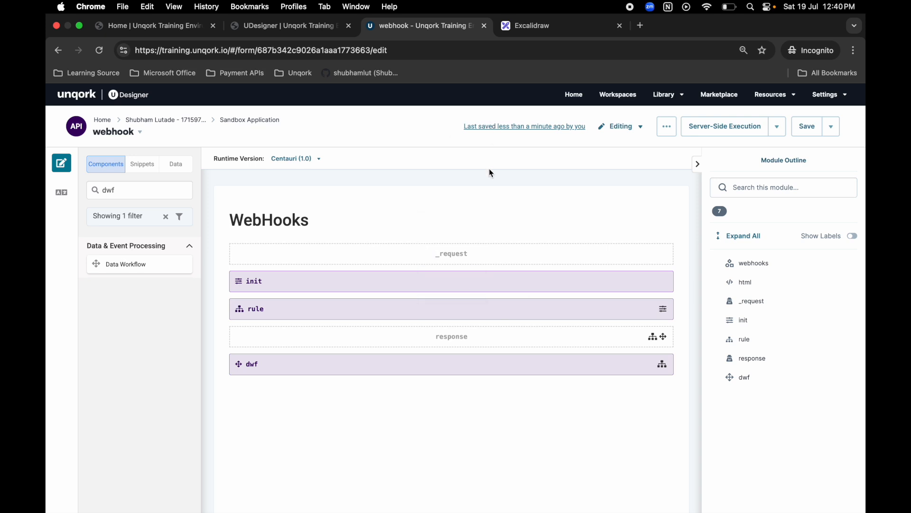
key(ctrl+Left)
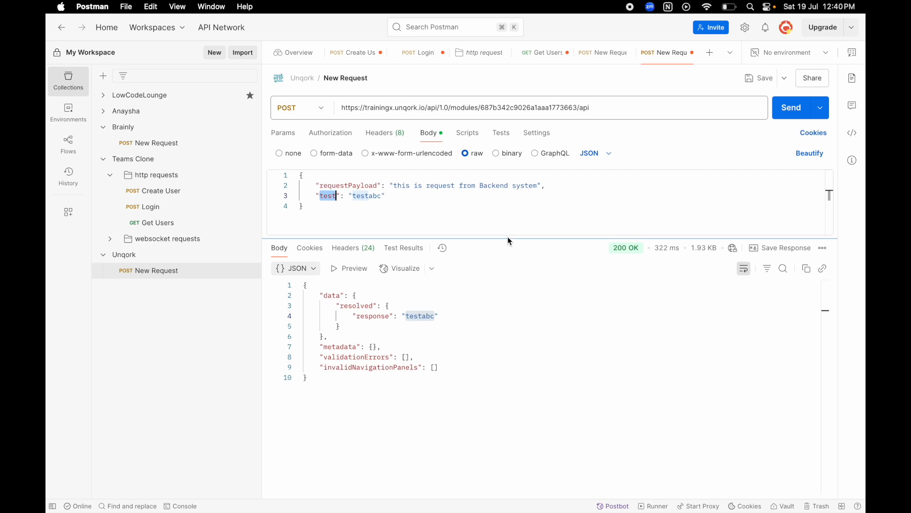
click(450, 207)
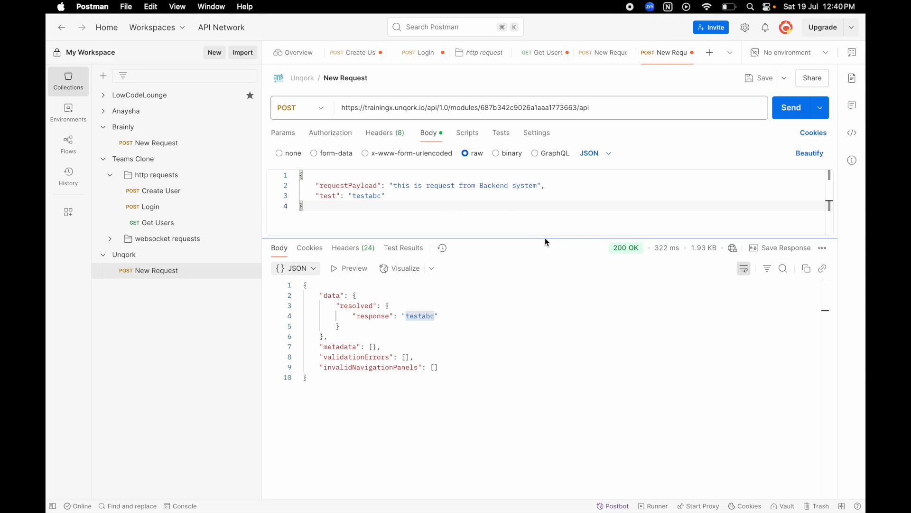
Step: Switch back to the webhook module in Unqork
key(super+Tab)
key(super+Tab)
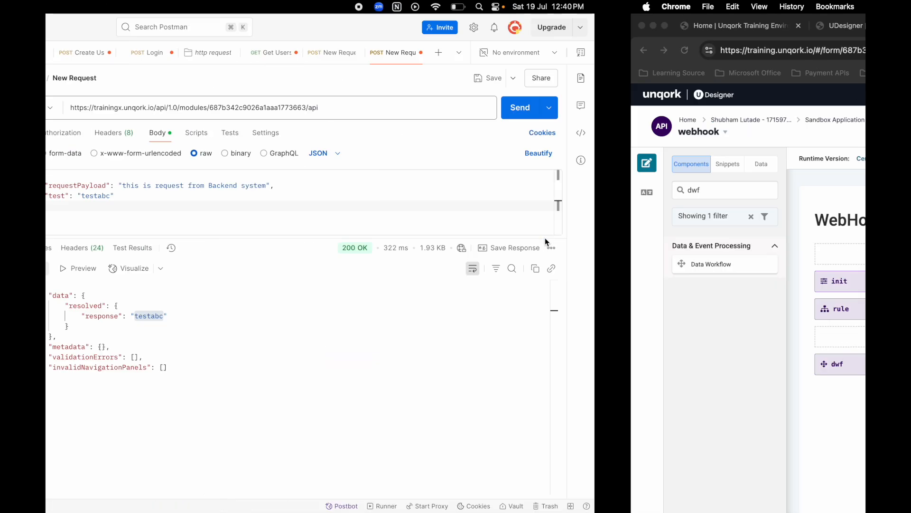